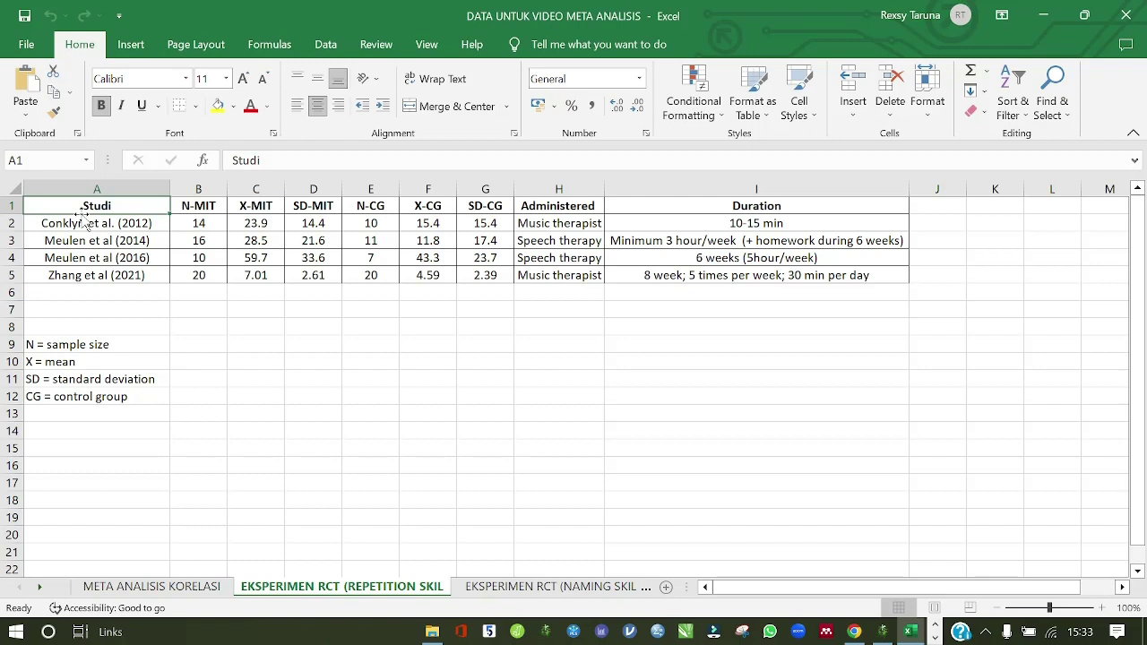
- Review the four studies listed in the Studi column of the EKSPERIMEN RCT (REPETITION SKIL sheet
key(Down)
key(Right)
key(Left)
key(Right)
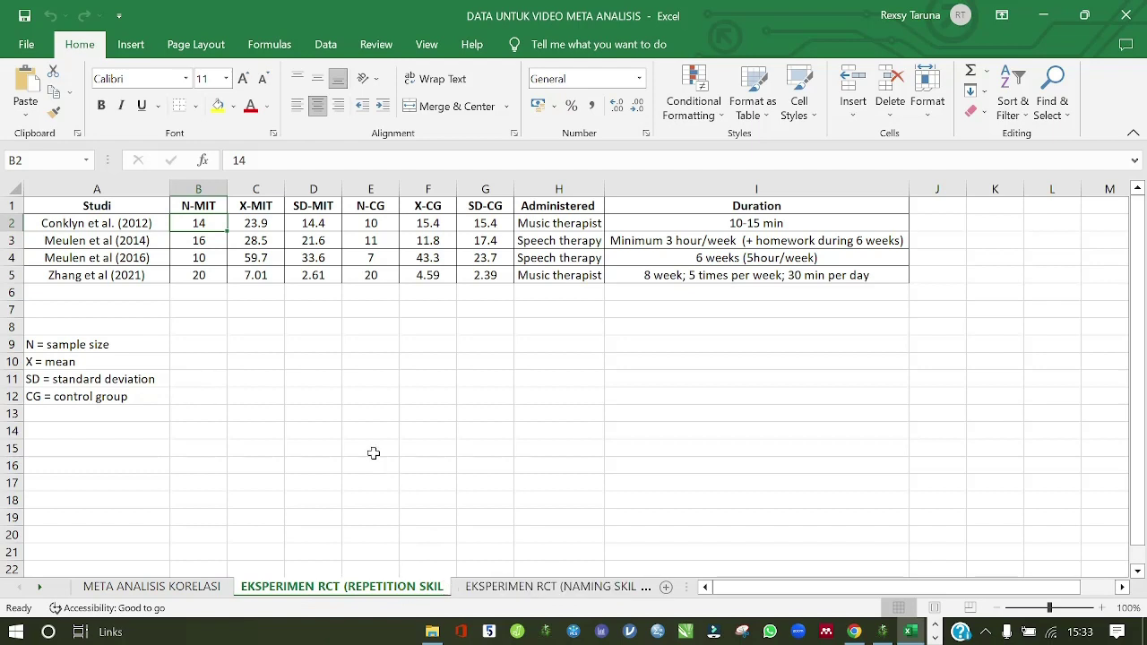
click(93, 224)
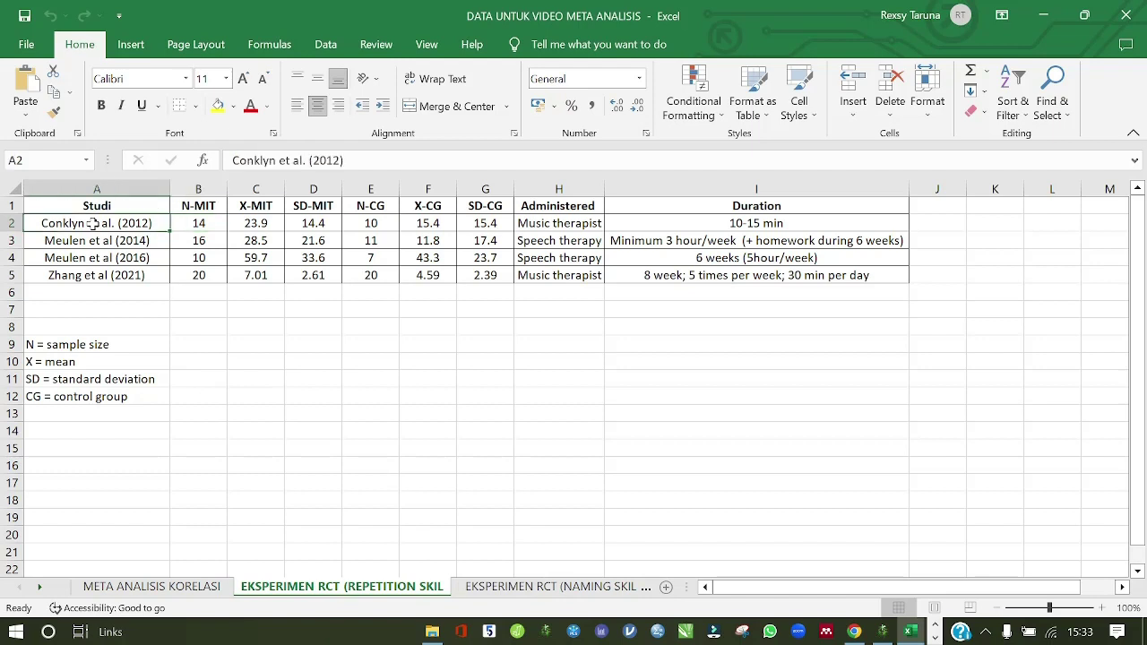
key(Down)
key(Down)
key(Down)
key(Up)
key(Up)
key(Up)
key(Down)
key(Down)
key(Down)
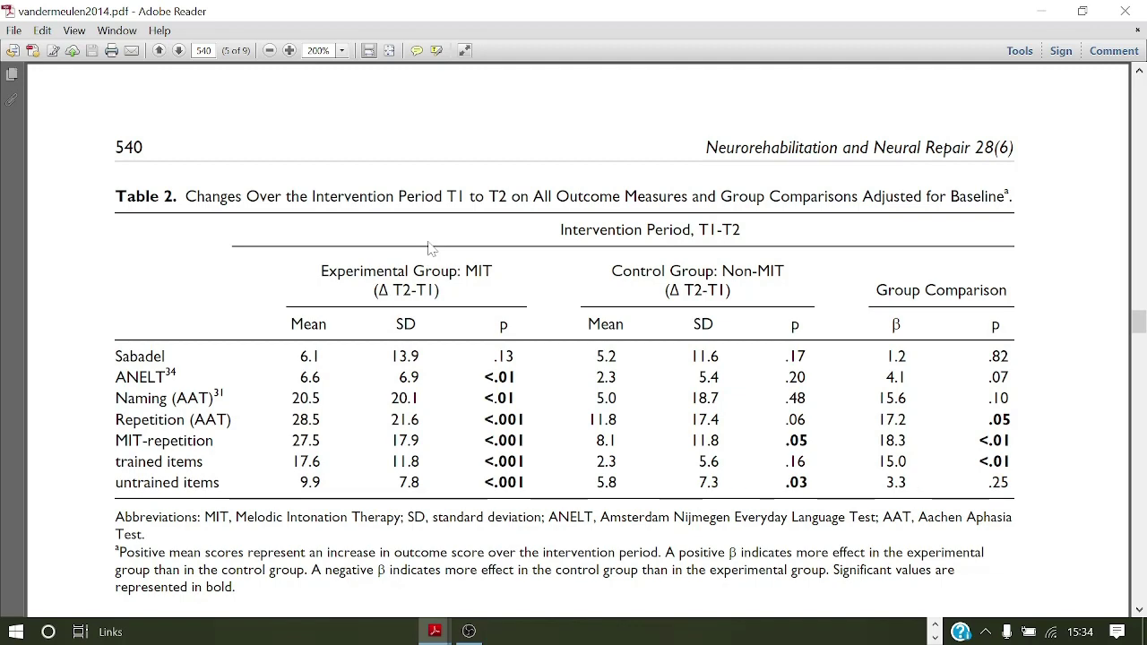
- Switch to vandermeulen2014.pdf in Adobe Reader and page through the whole-page view from the article's title page to Table 2
click(388, 52)
scroll(392, 53, up, 4)
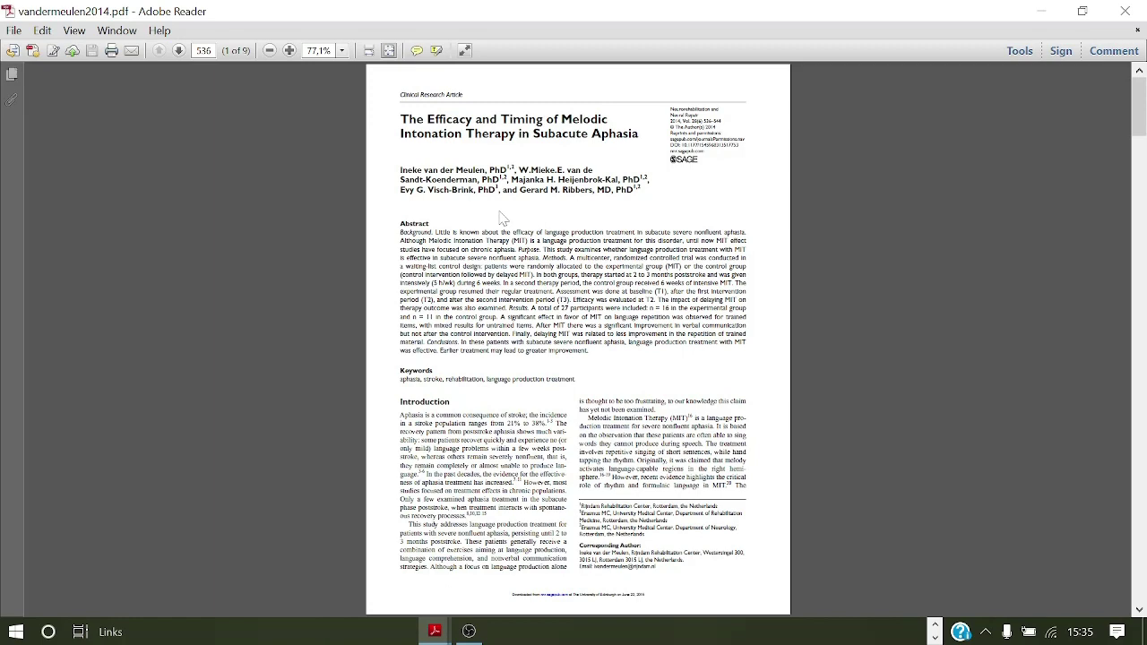
scroll(501, 217, down, 1)
scroll(502, 218, down, 1)
scroll(502, 218, up, 1)
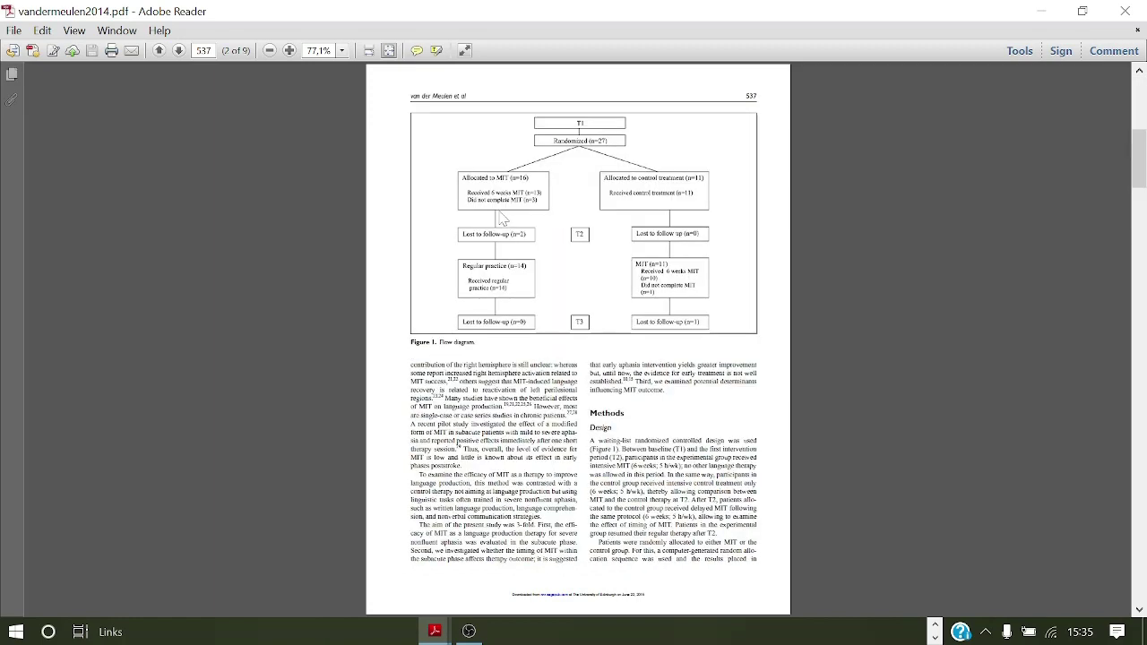
scroll(502, 218, down, 1)
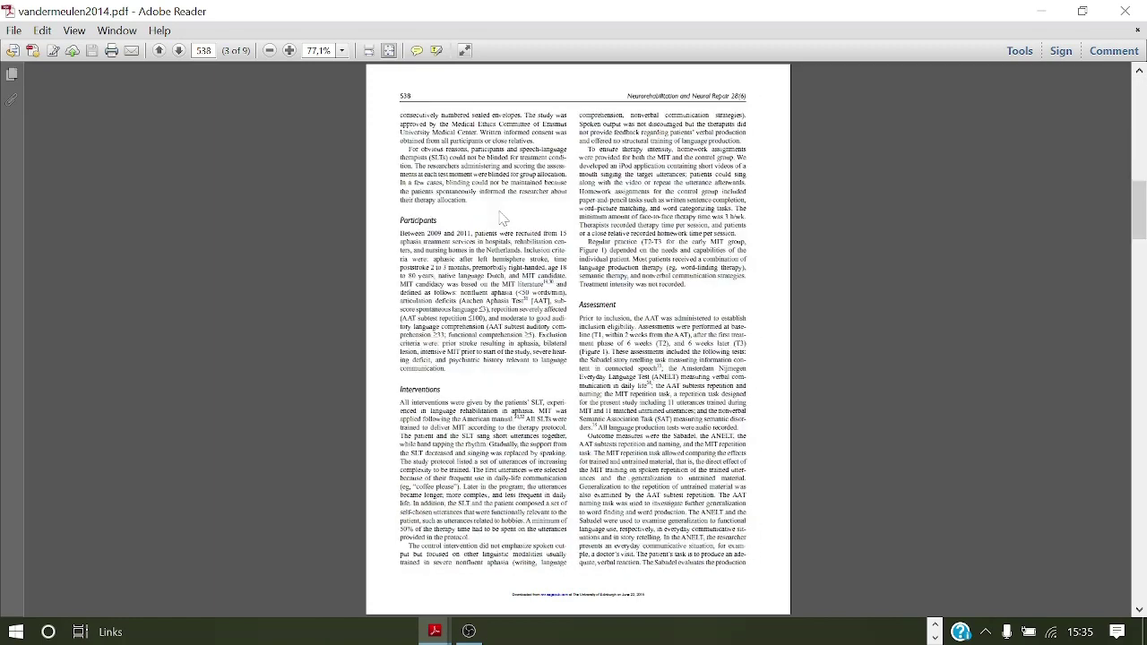
scroll(501, 218, down, 1)
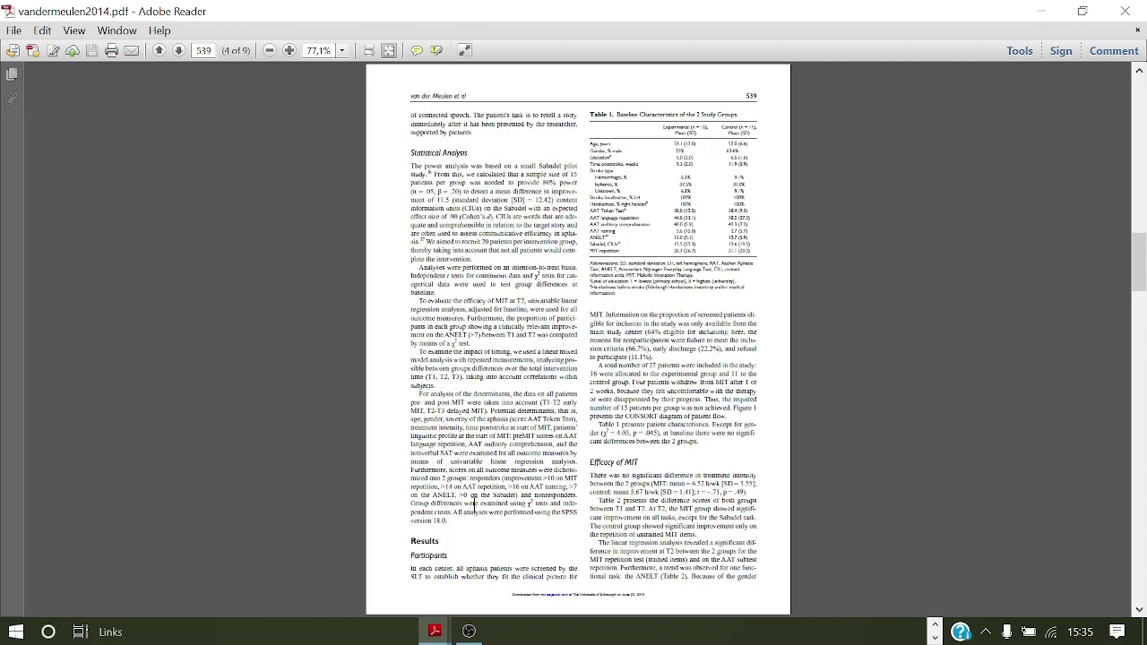
scroll(474, 504, down, 1)
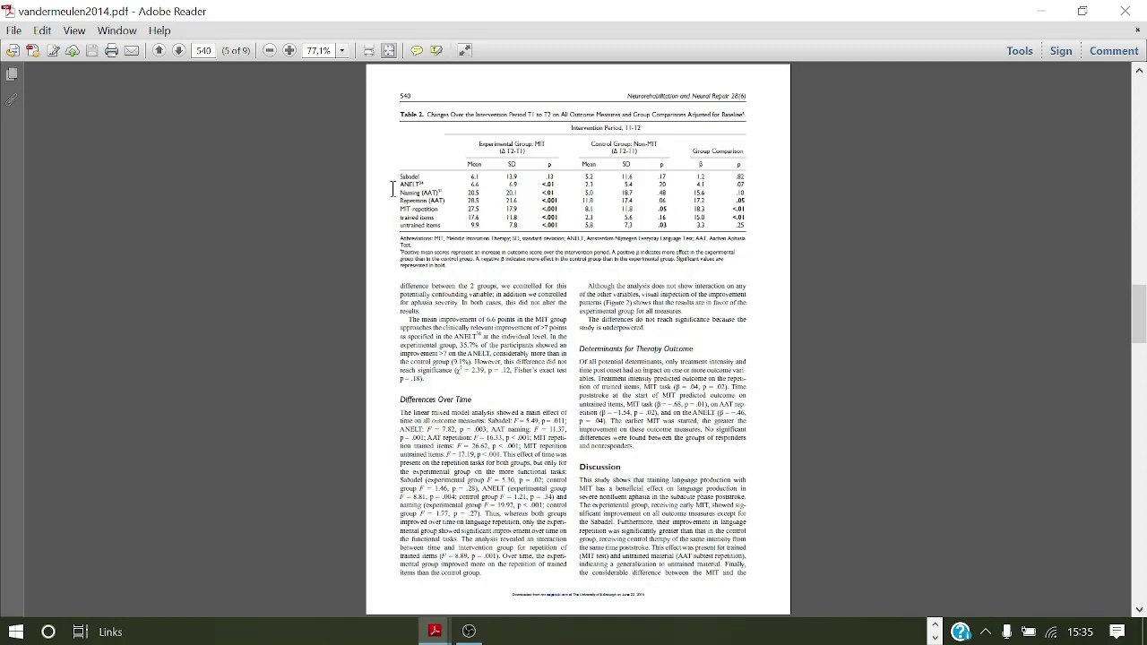
- Enlarge Table 2 to page width and highlight its Experimental Group: MIT, Control Group: Non-MIT and Repetition (AAT) labels
click(367, 51)
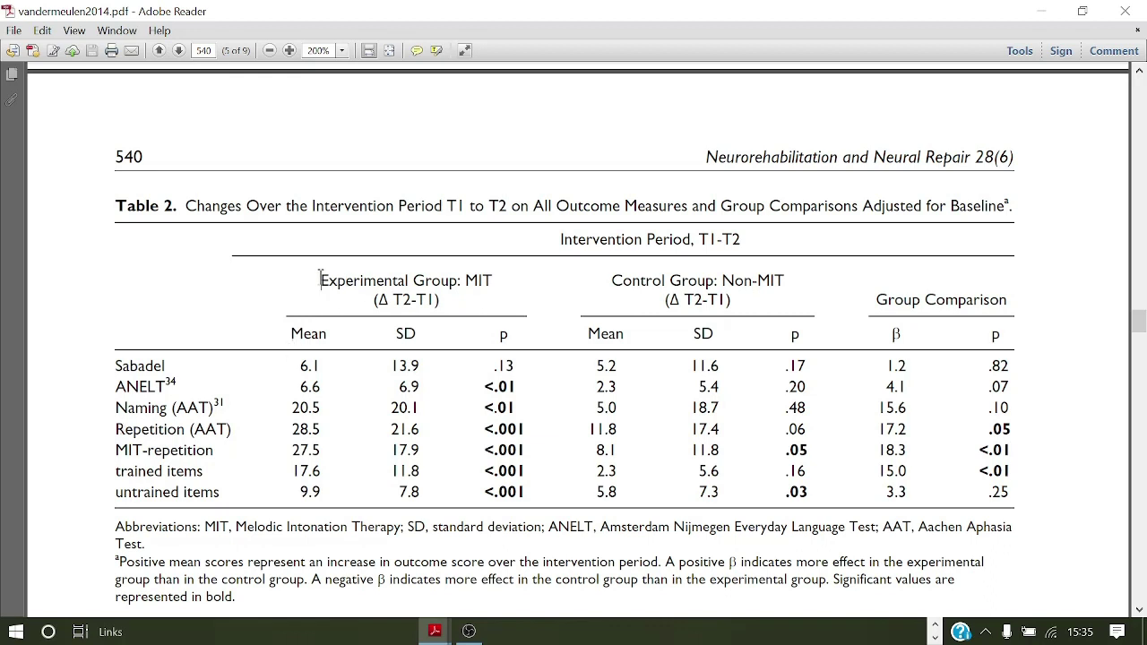
drag(321, 280, 491, 267)
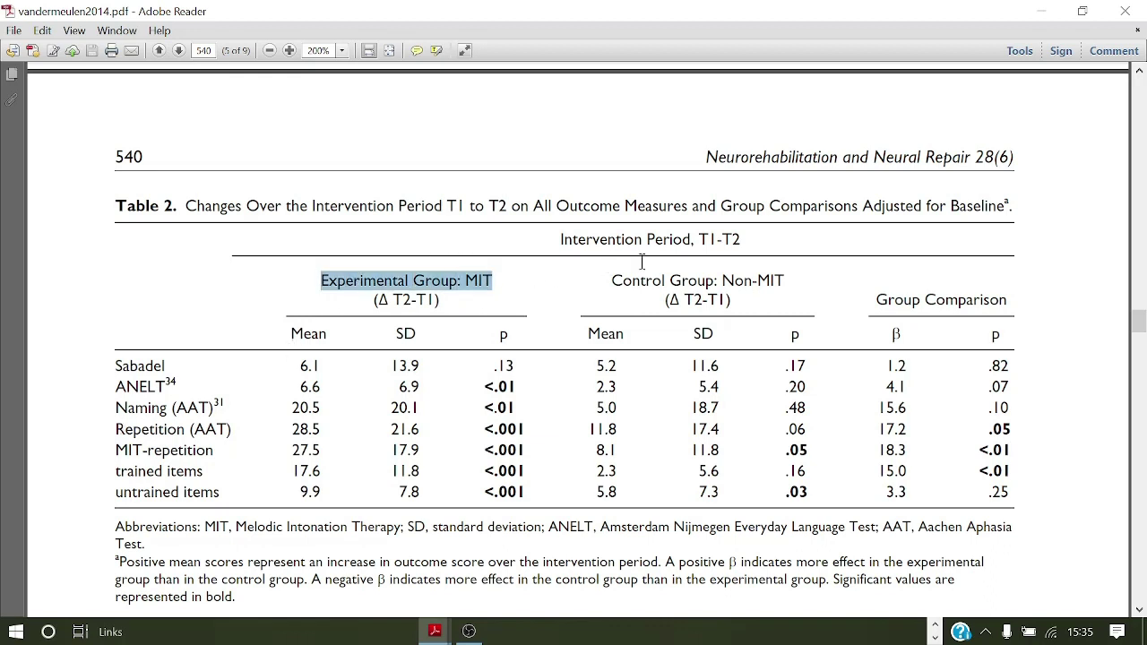
drag(613, 280, 764, 275)
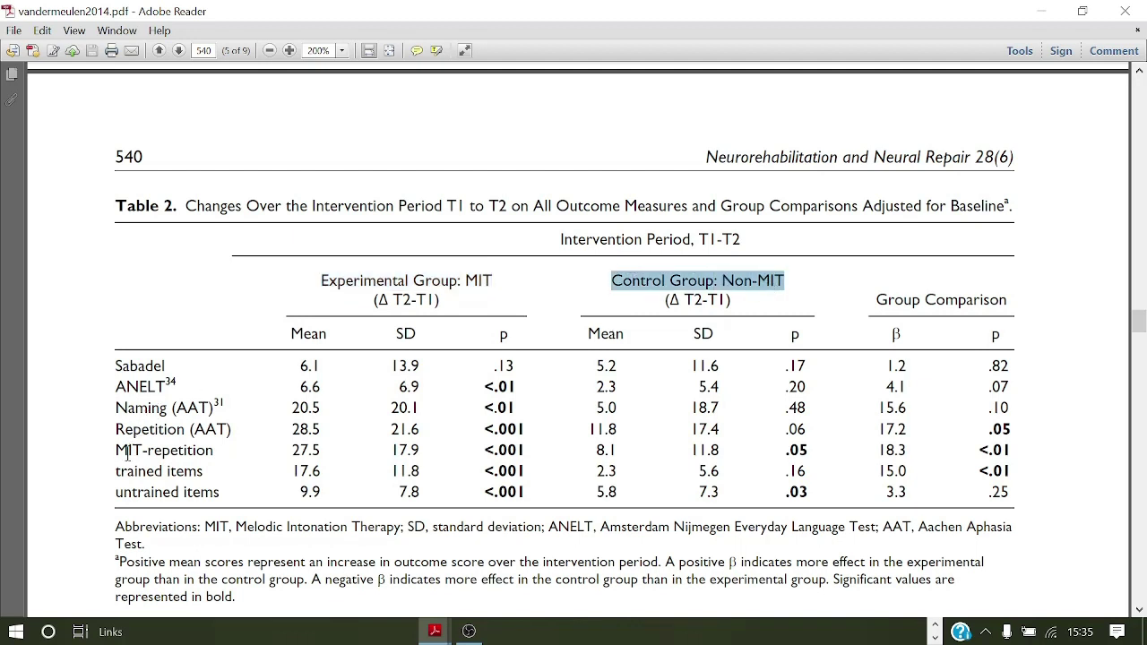
drag(127, 452, 213, 452)
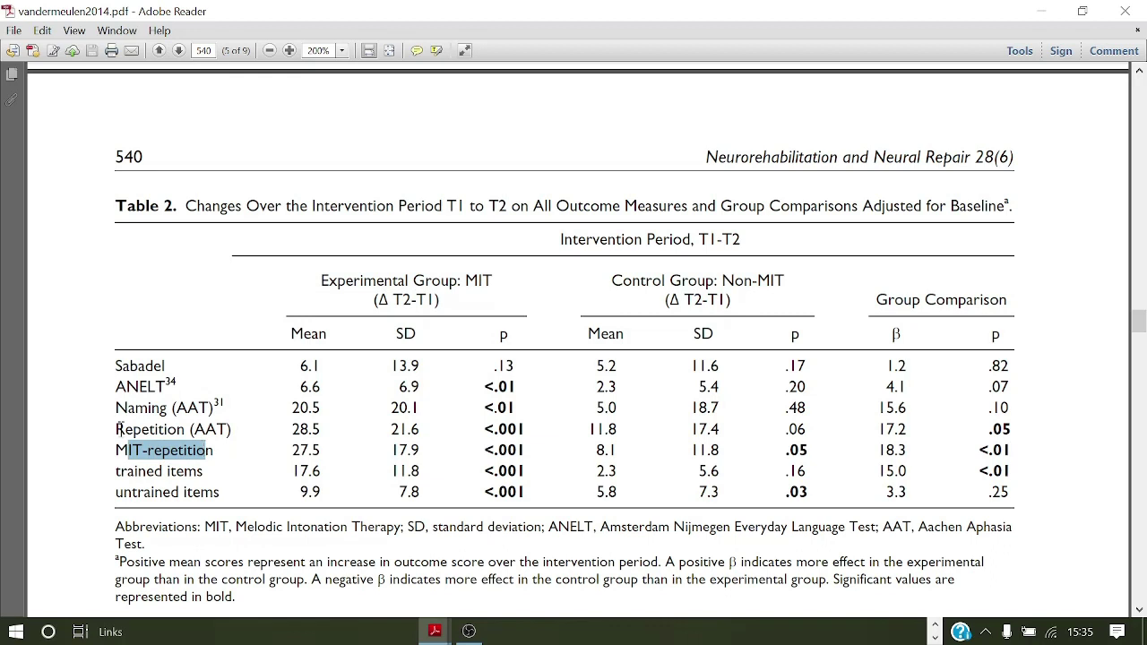
click(119, 429)
drag(120, 429, 235, 430)
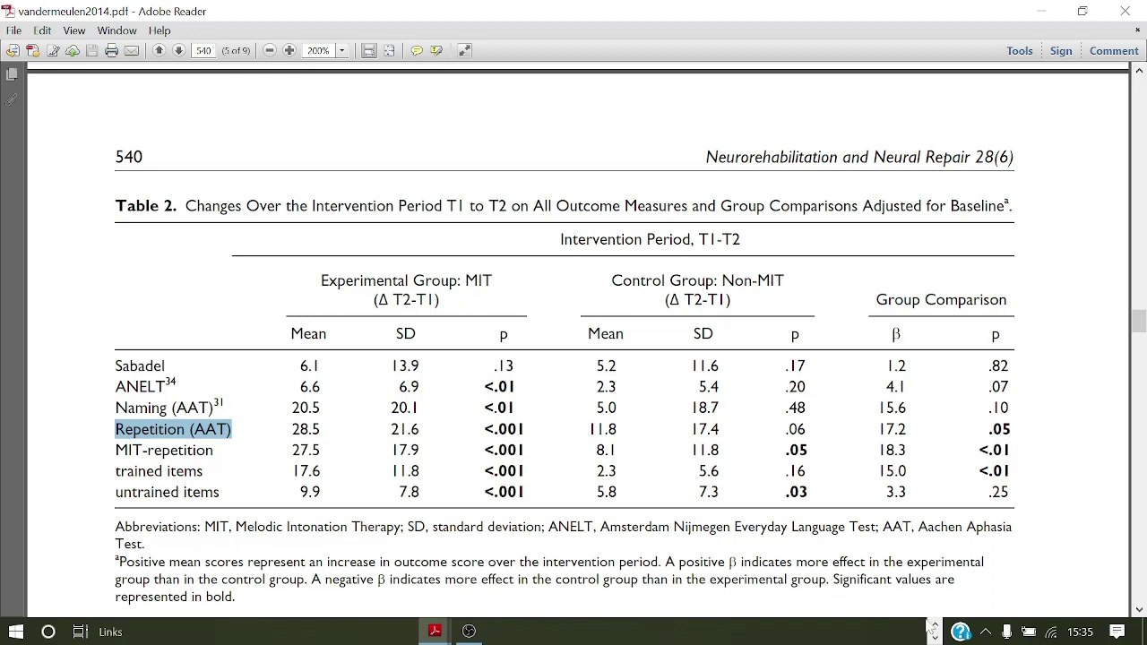
- Switch to the Excel workbook and check the X-MIT and SD-MIT values of the 2014 study in row 3
click(934, 627)
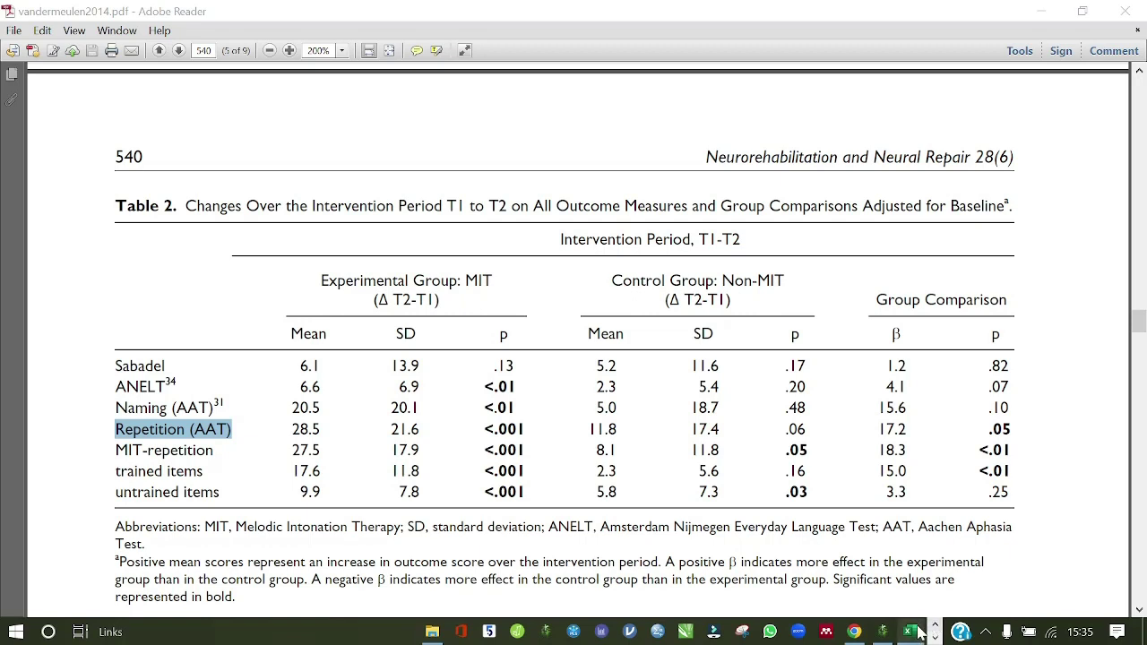
click(910, 631)
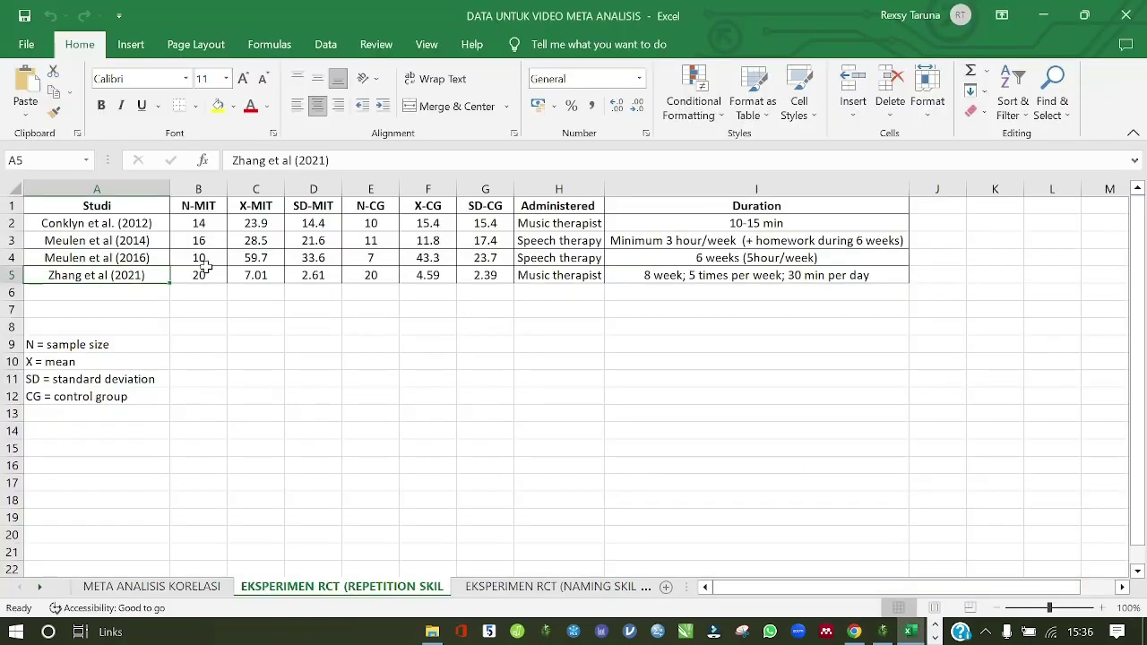
click(131, 240)
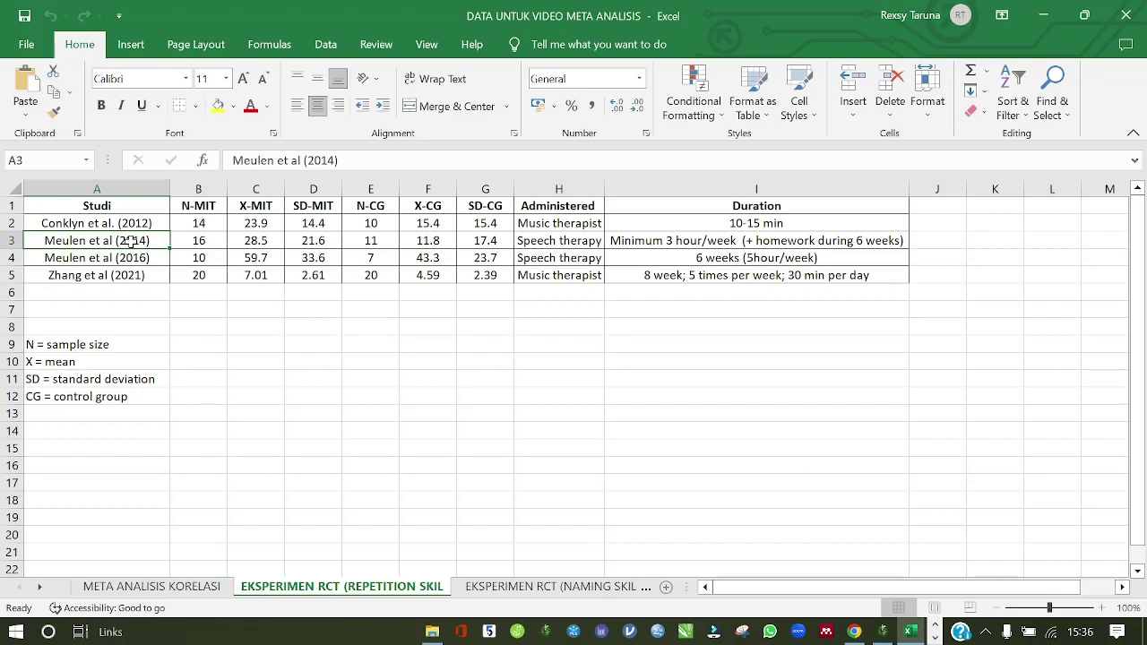
key(Right)
key(Right)
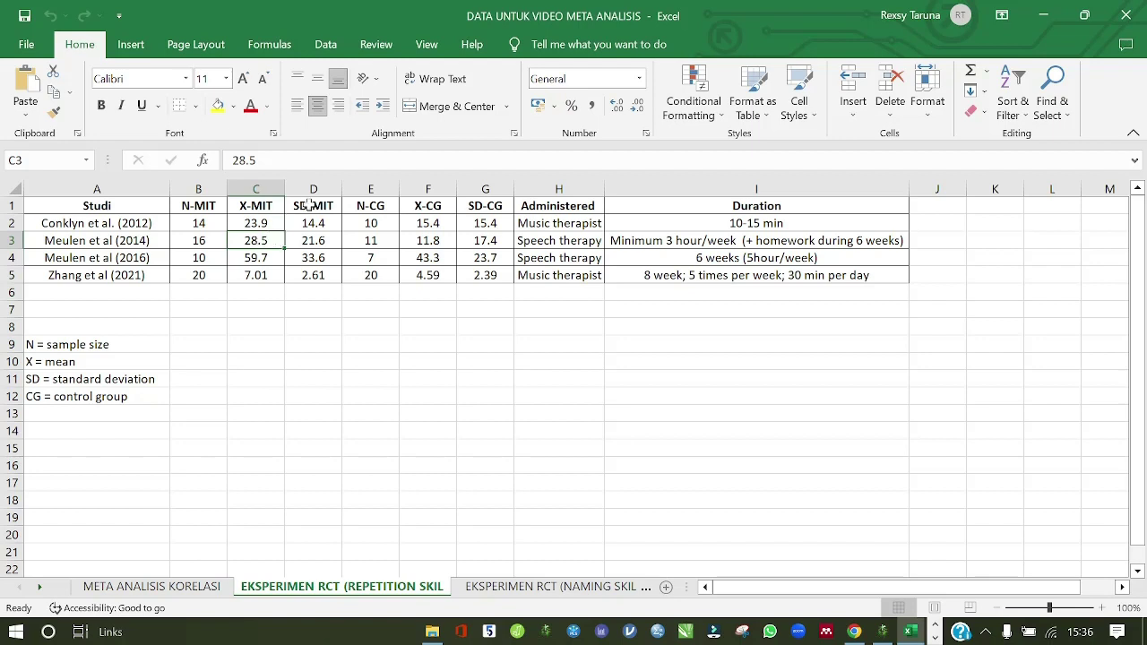
click(315, 240)
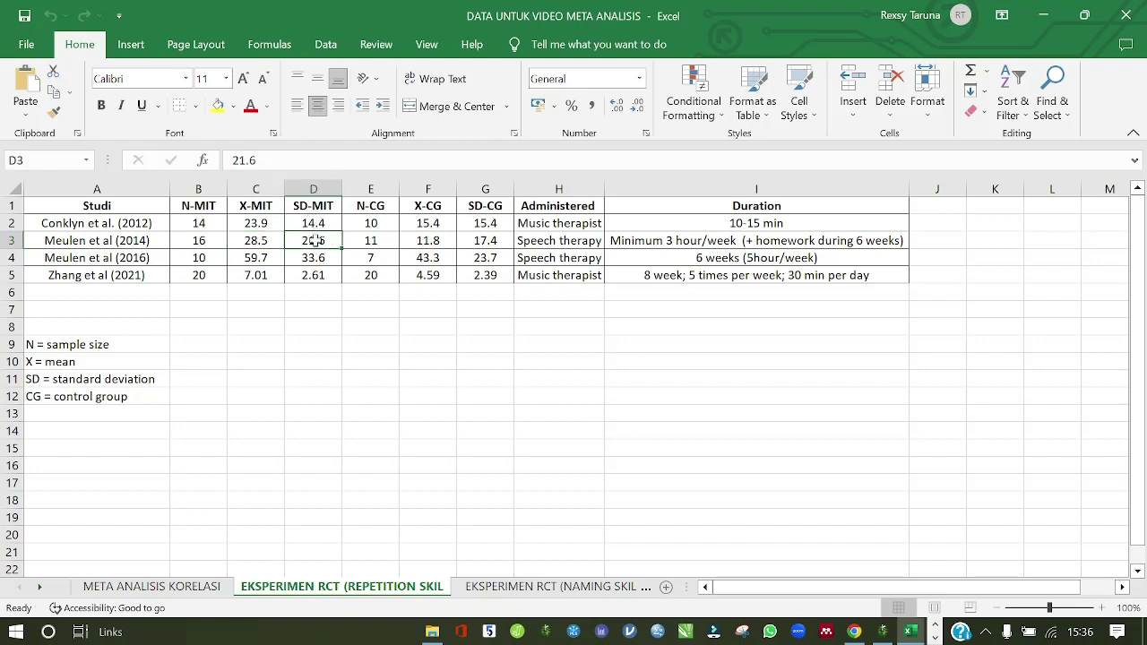
- Return to the article in Adobe Reader and highlight the experimental group's SD for Repetition (AAT) in Table 2
mouse_move(910, 632)
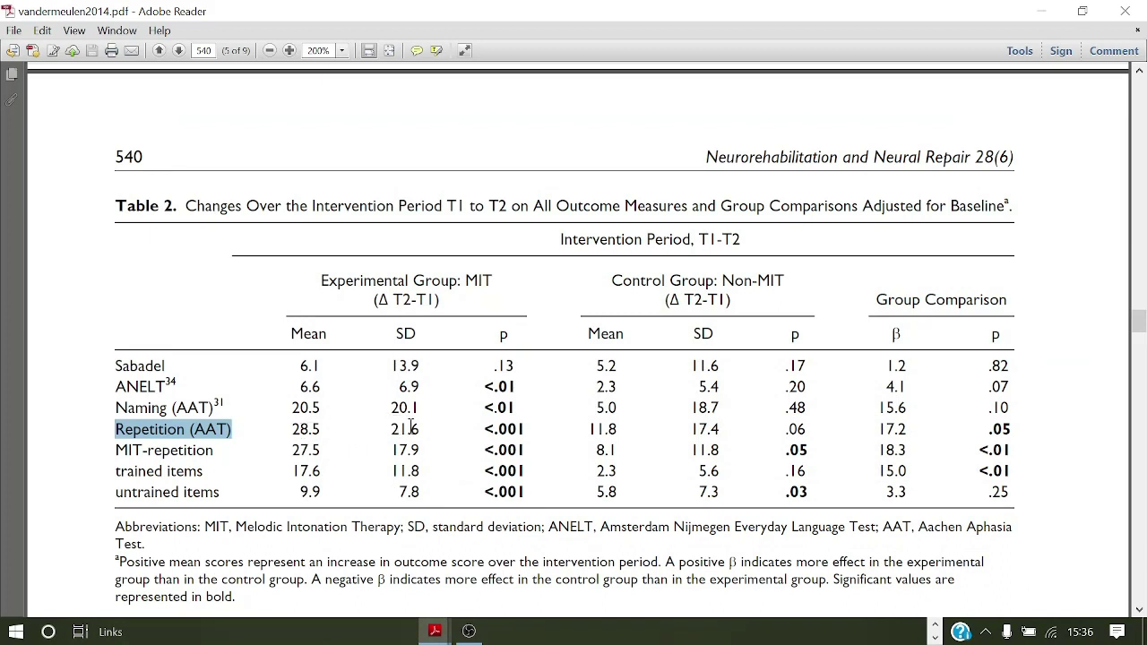
drag(420, 428, 392, 428)
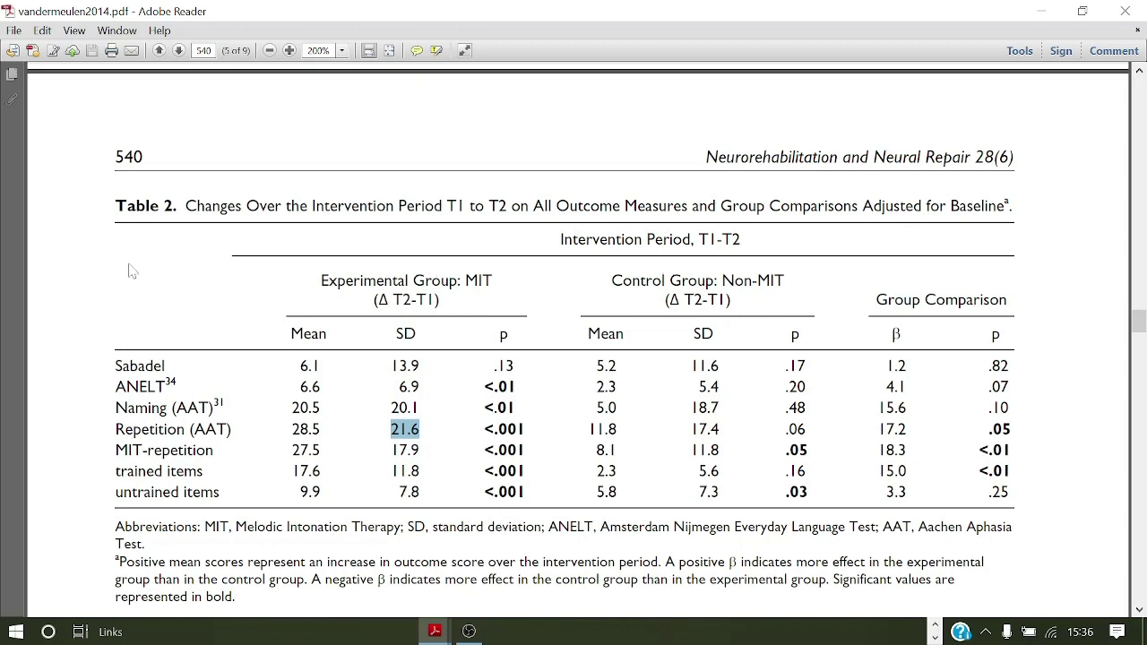
click(98, 267)
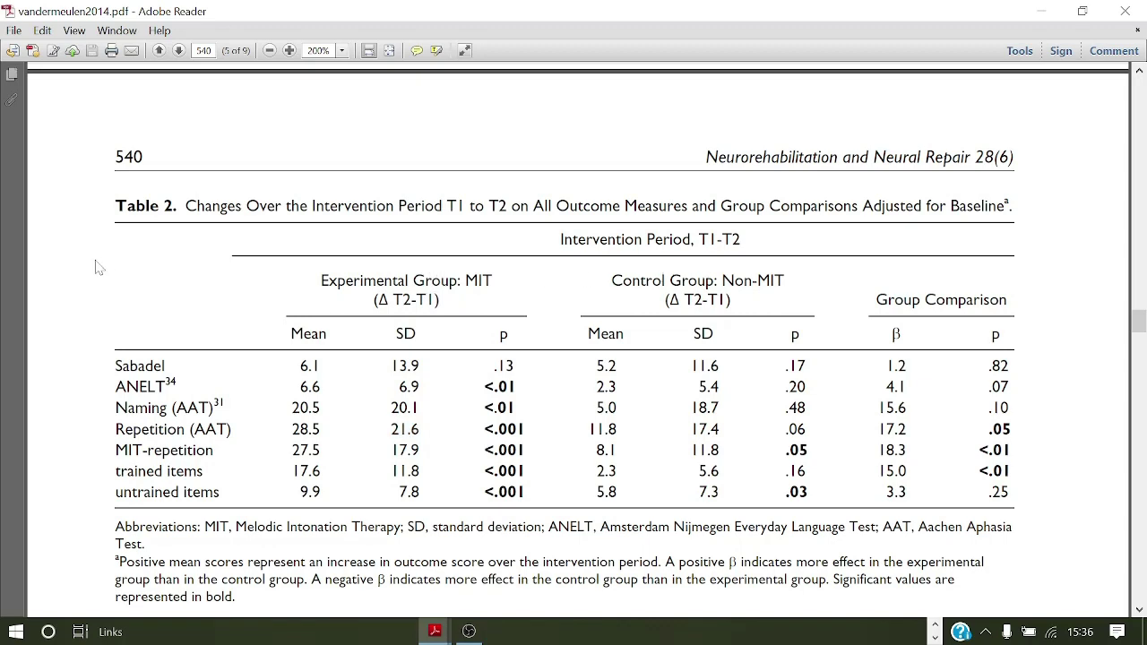
- View Table 1 on page 539 at page width and highlight the Experimental heading beside its sample size
click(392, 51)
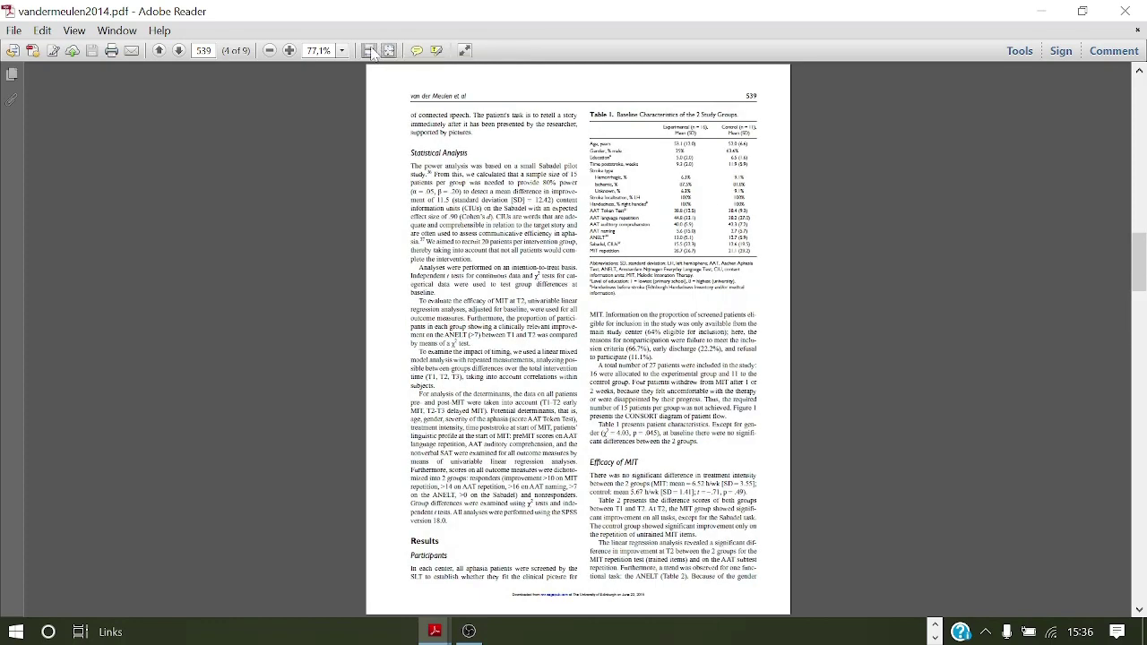
click(368, 51)
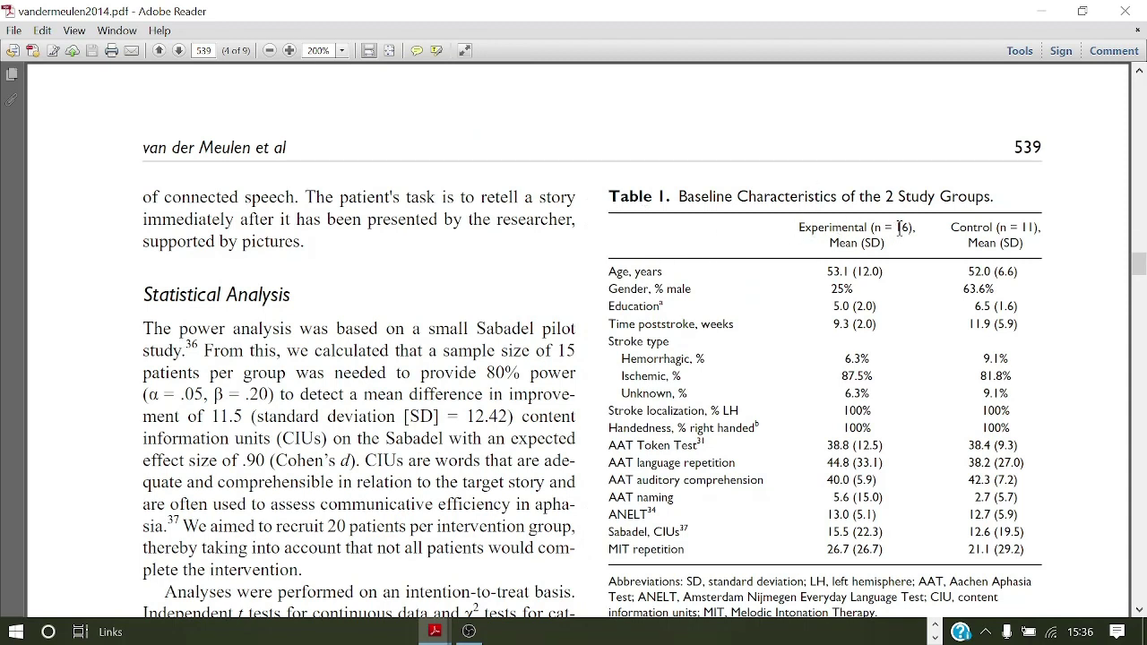
drag(798, 228, 870, 228)
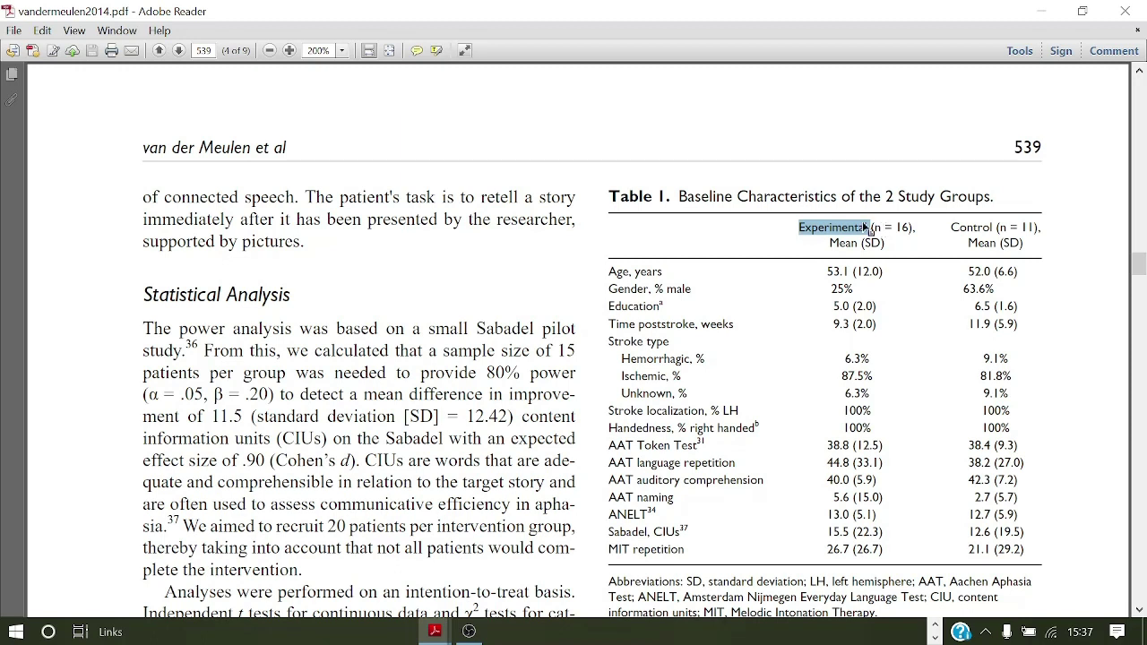
drag(866, 228, 871, 227)
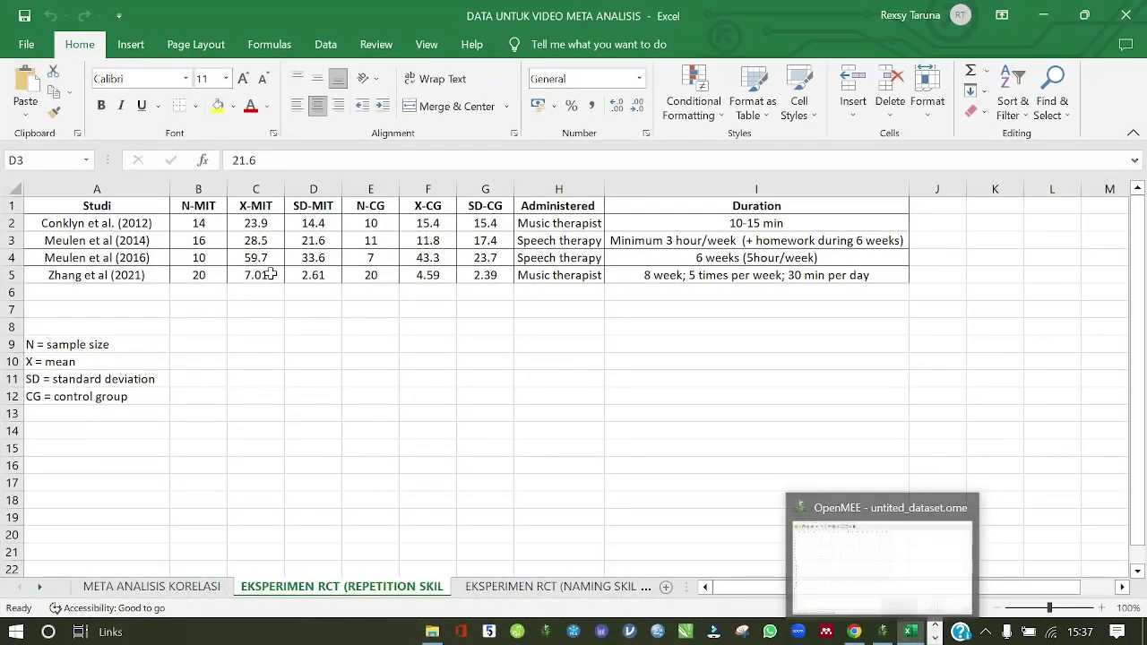
- Switch to the Excel workbook and check the 2014 study's N-MIT, N-CG and X-CG values in row 3
click(201, 242)
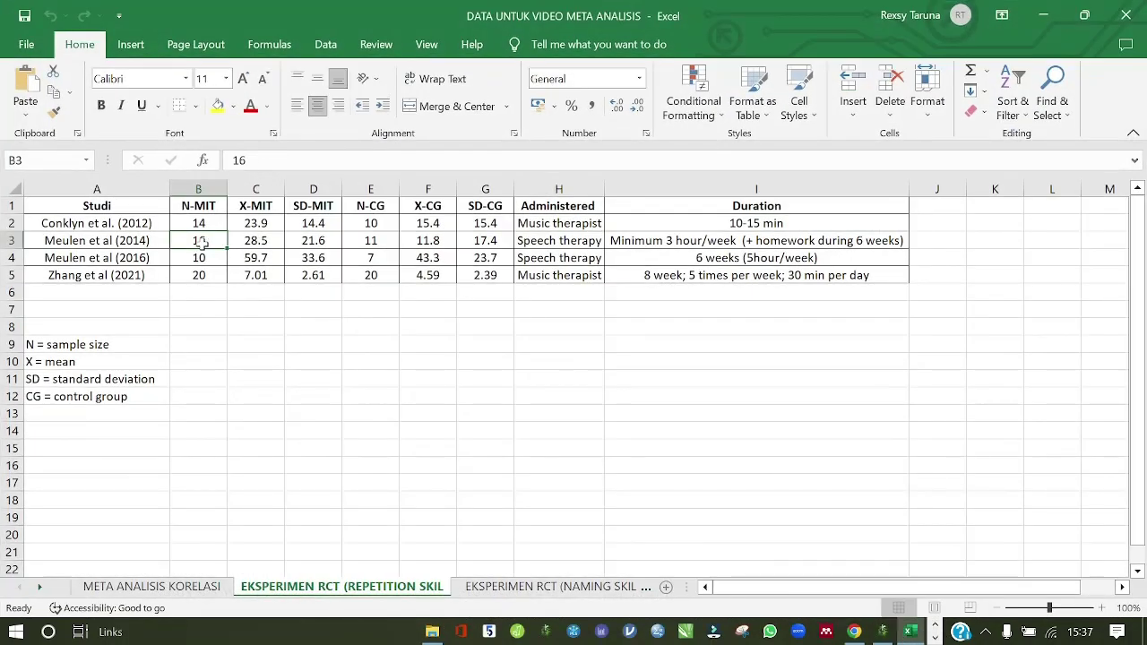
click(374, 240)
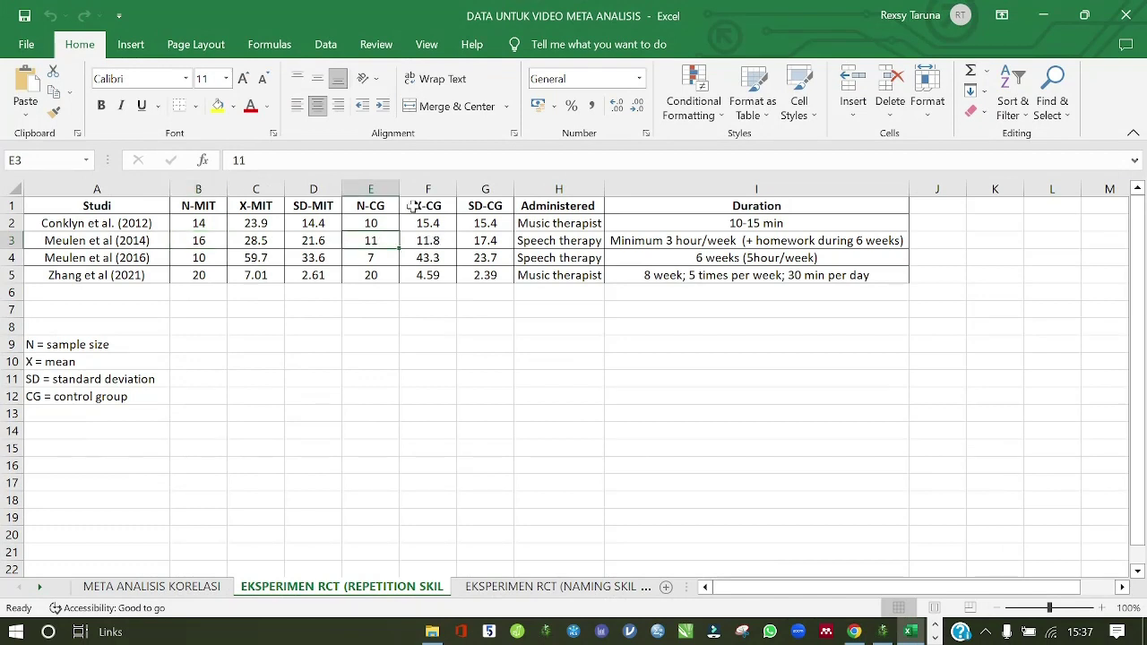
drag(387, 206, 472, 267)
click(368, 204)
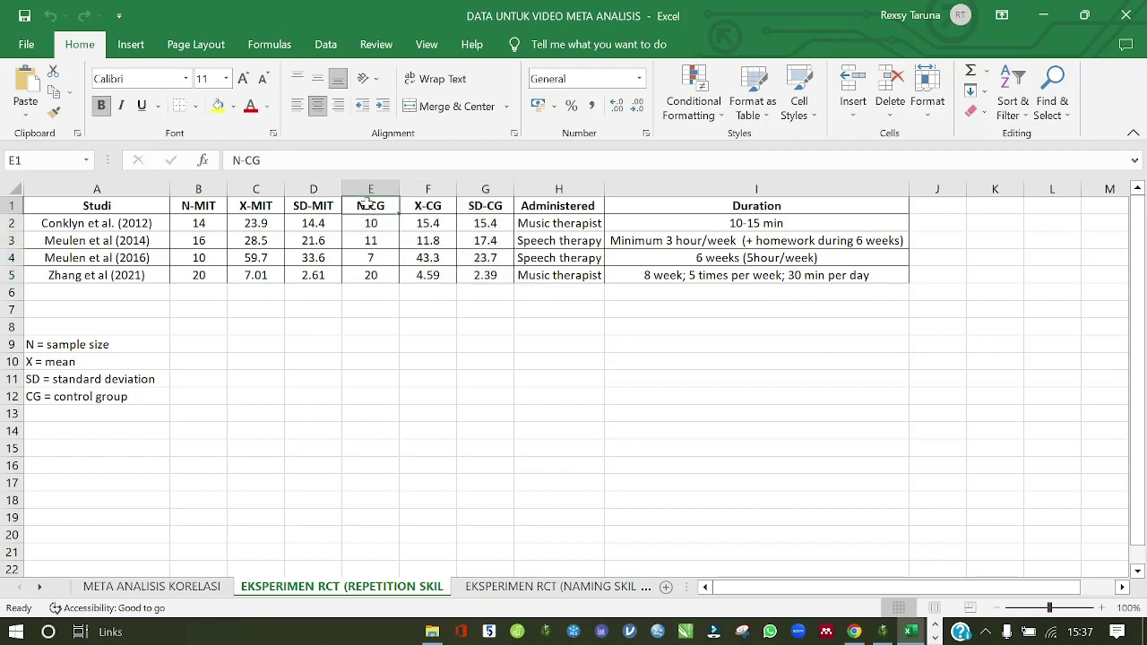
click(376, 240)
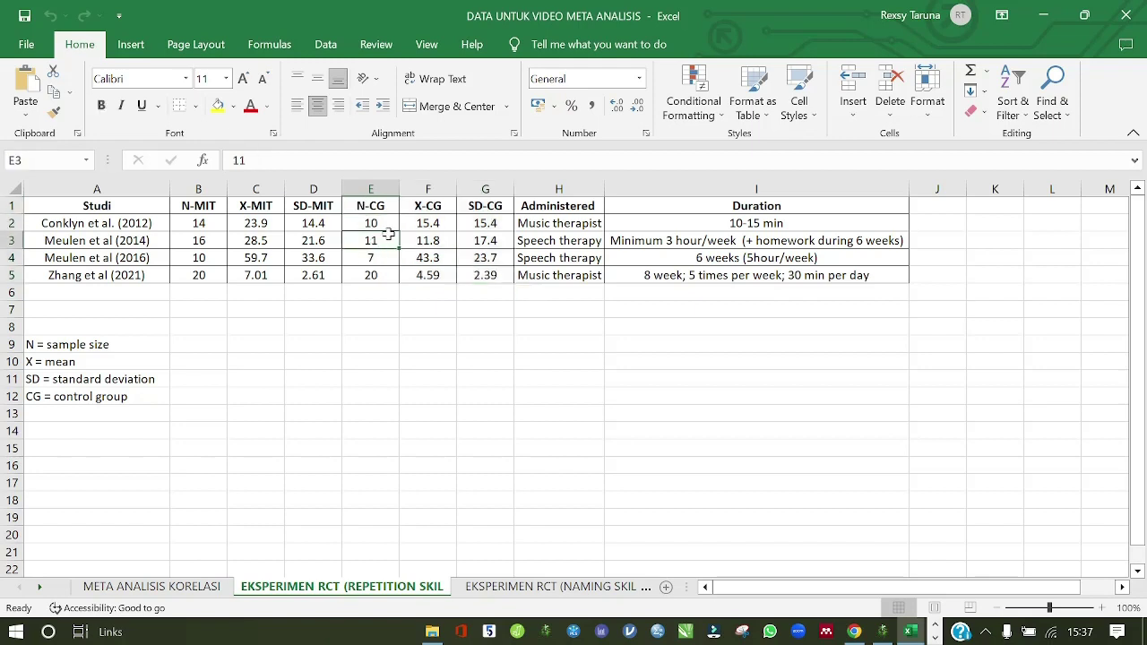
click(422, 207)
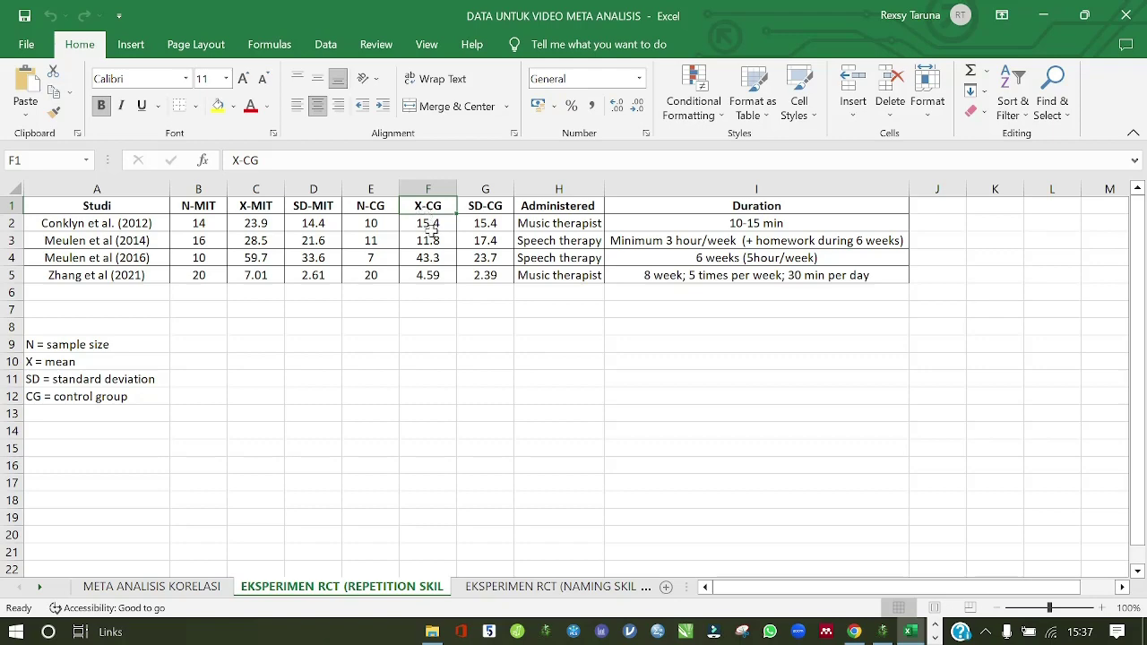
click(434, 242)
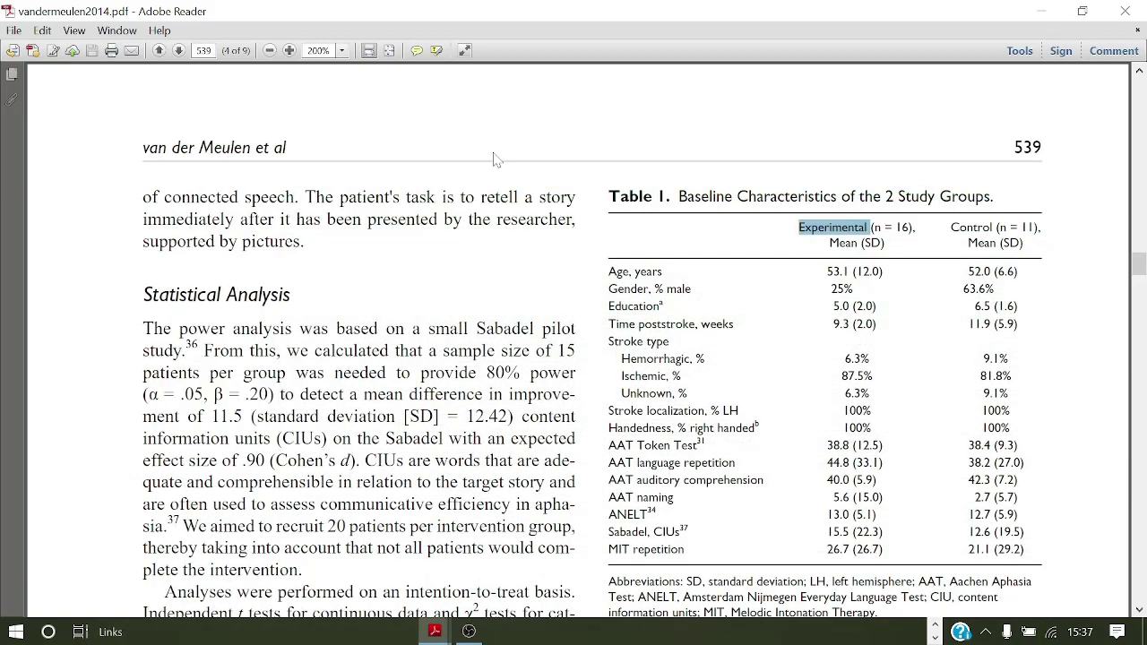
- Return to Table 2 of the article in Adobe Reader and highlight the control group's mean for Repetition (AAT)
click(389, 50)
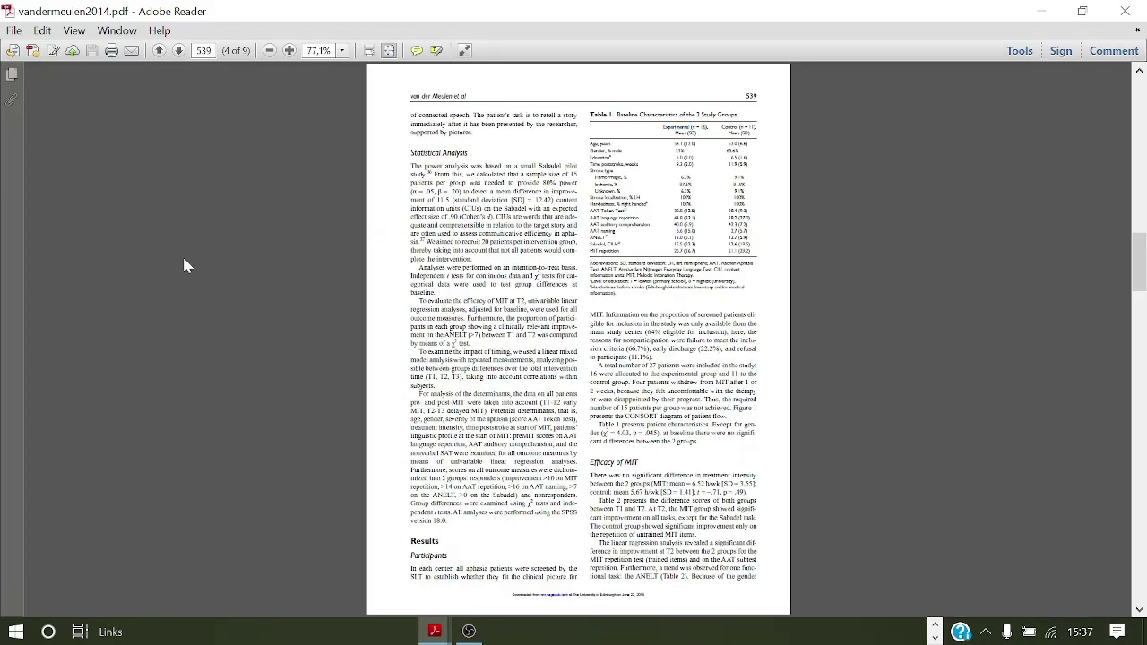
scroll(184, 260, down, 1)
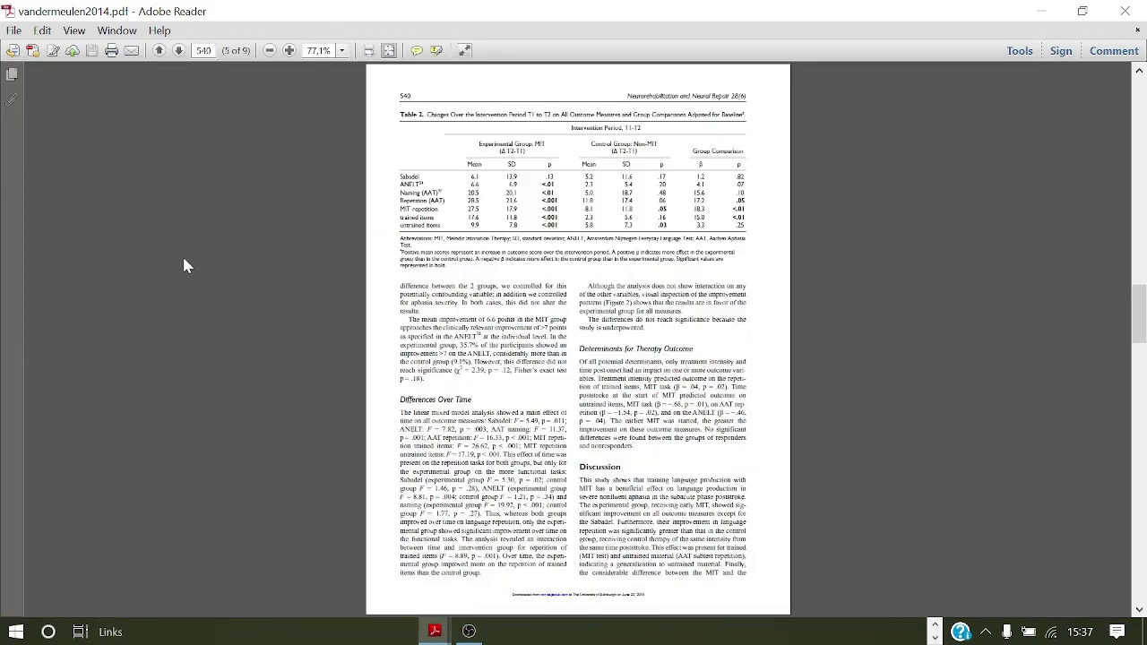
click(369, 51)
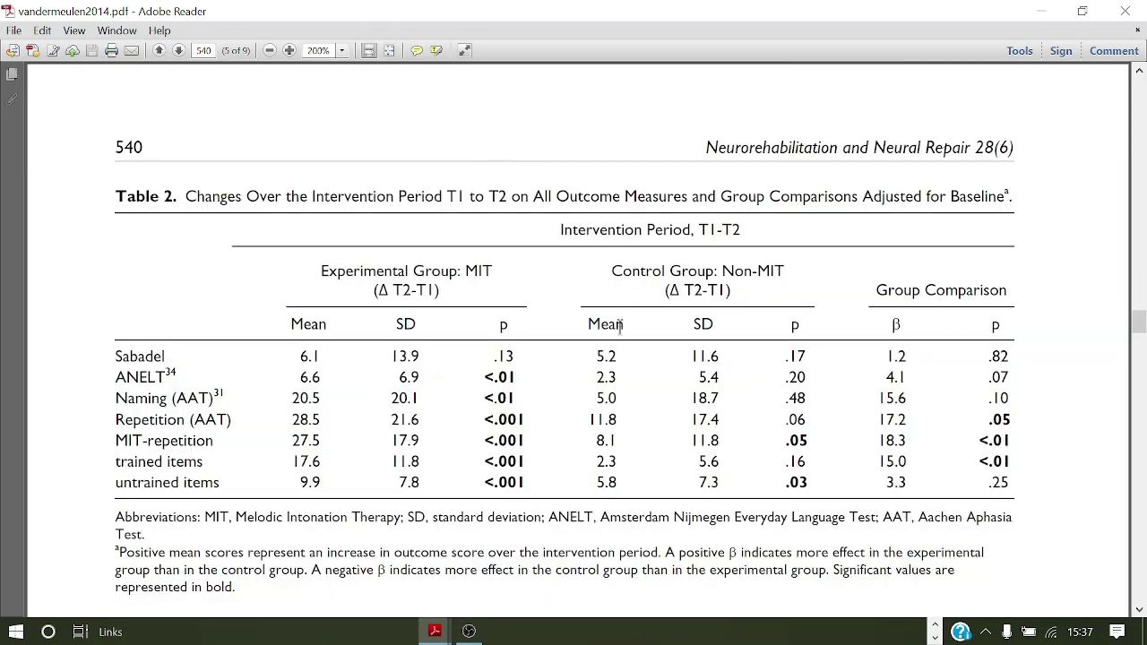
drag(589, 418, 617, 419)
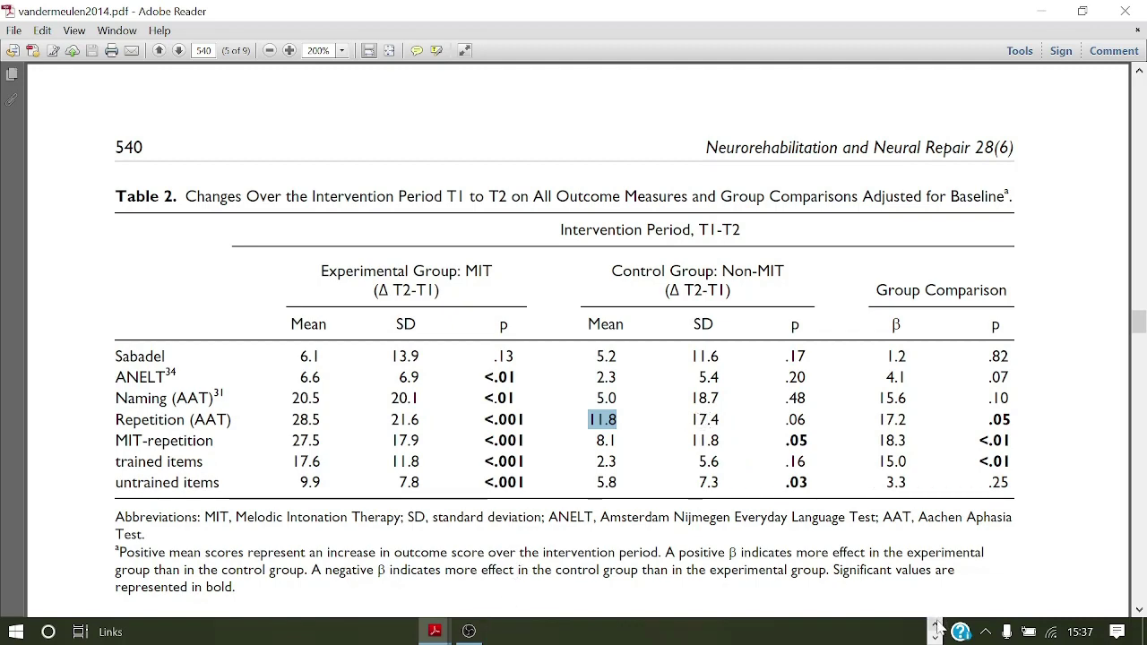
- Switch to the Excel workbook and check the 2014 study's SD-CG value, then the Administered and Duration columns
click(936, 627)
click(910, 631)
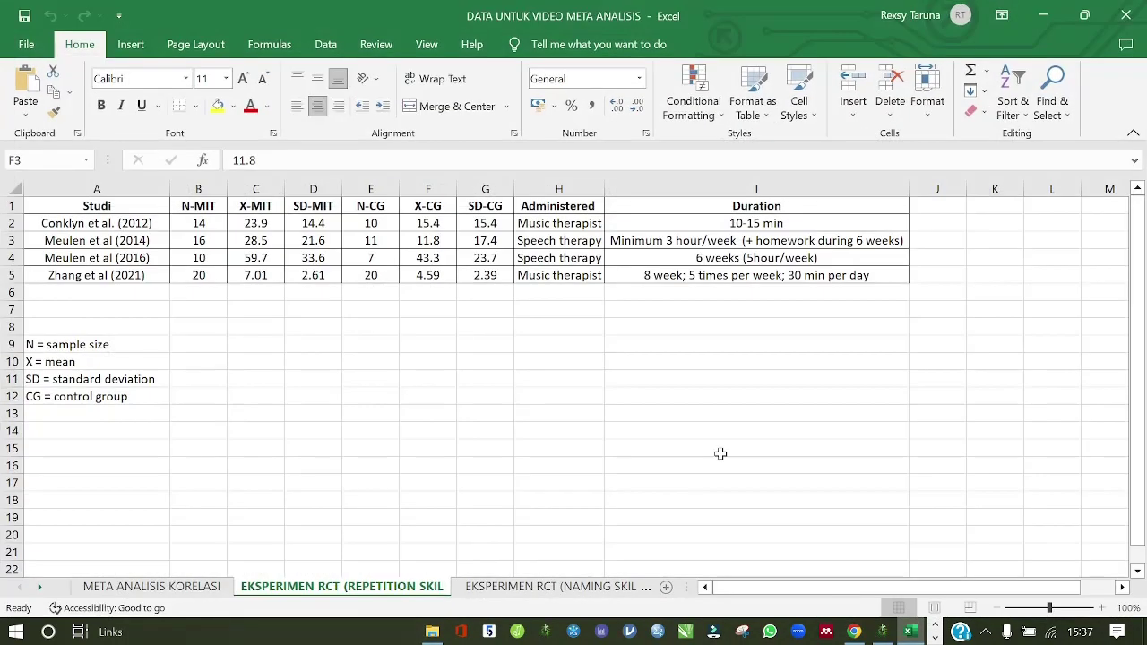
click(476, 240)
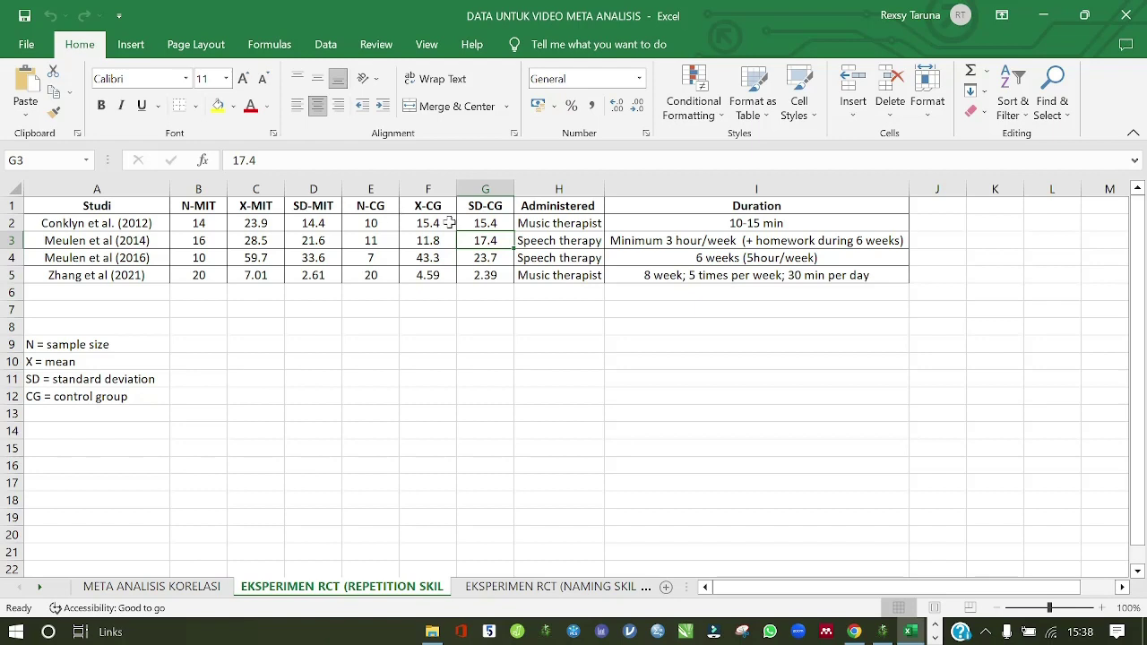
click(558, 205)
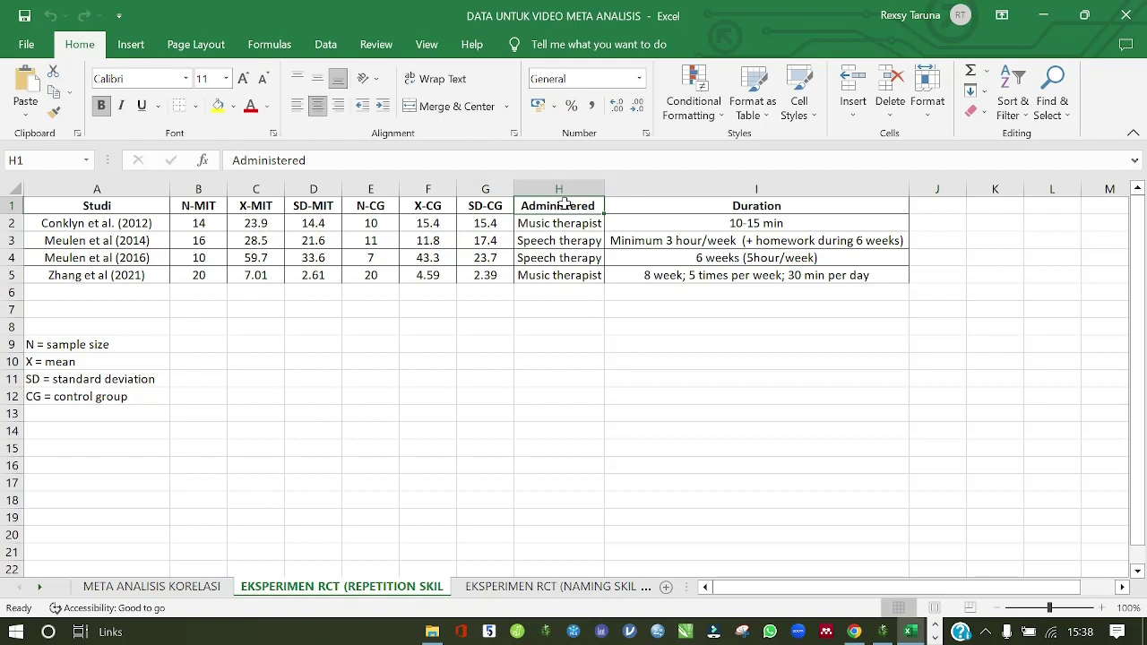
click(690, 206)
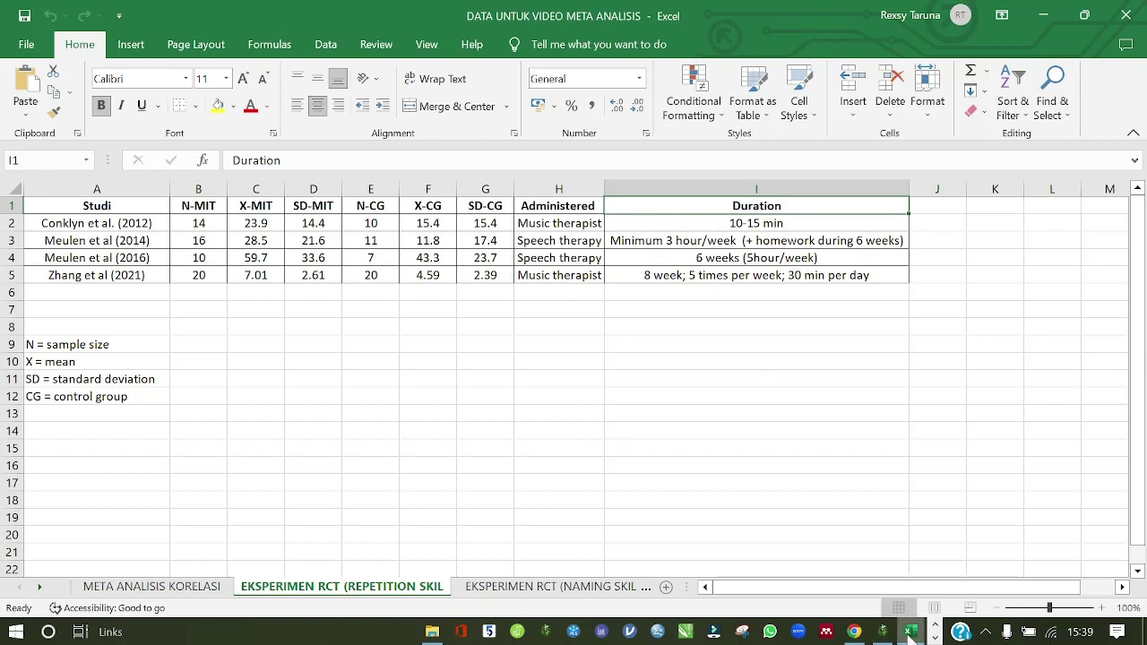
click(828, 632)
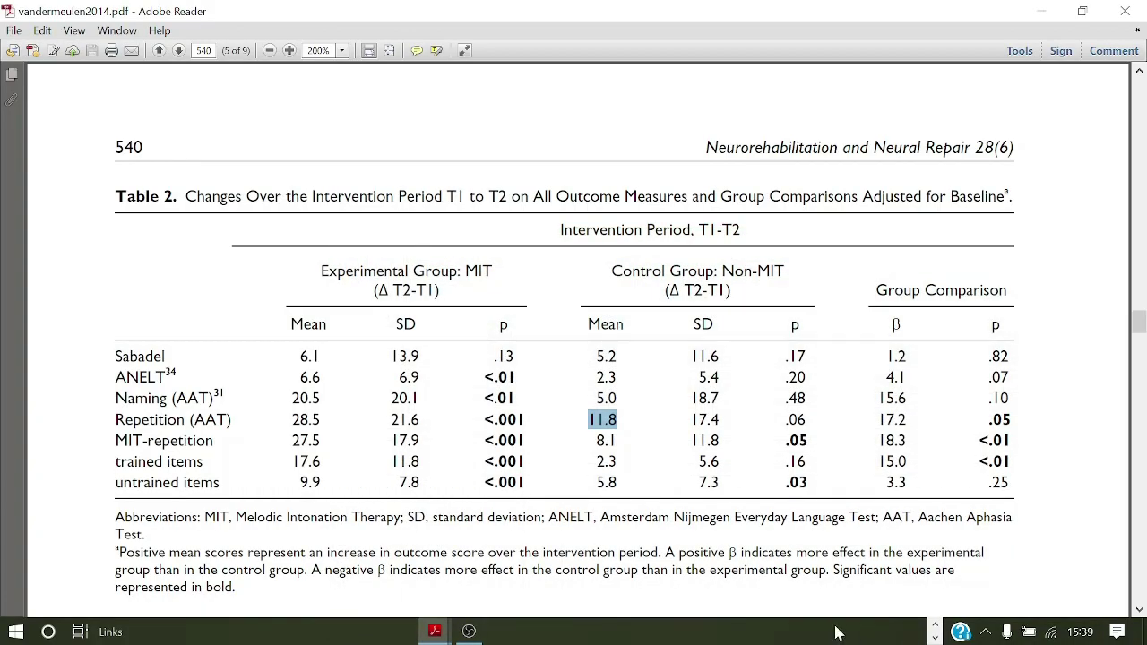
click(934, 638)
click(909, 632)
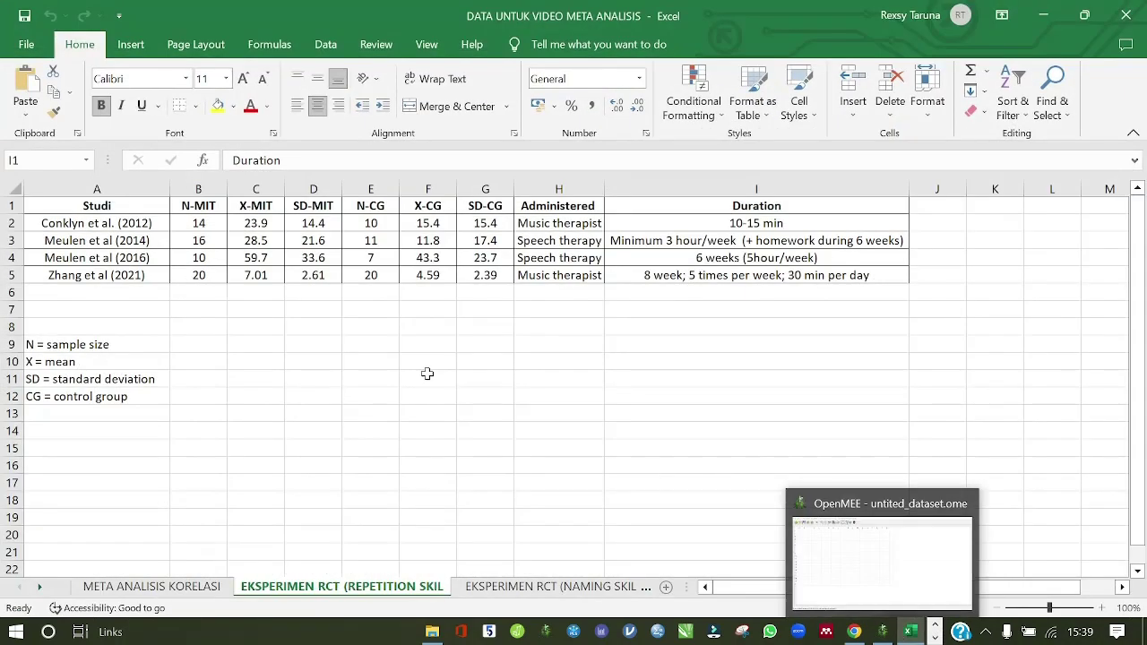
- Copy the four studies' data rows without the header row, cells A2:I5, from the repetition-skill sheet
click(165, 268)
key(Up)
key(Up)
key(Up)
key(Up)
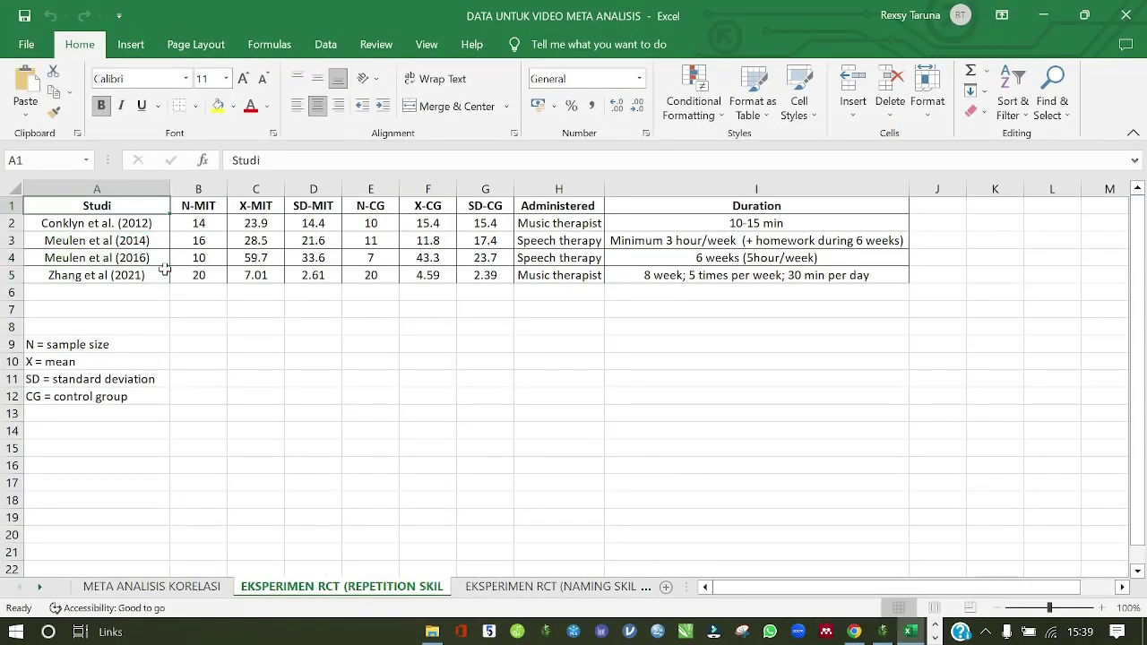
key(Down)
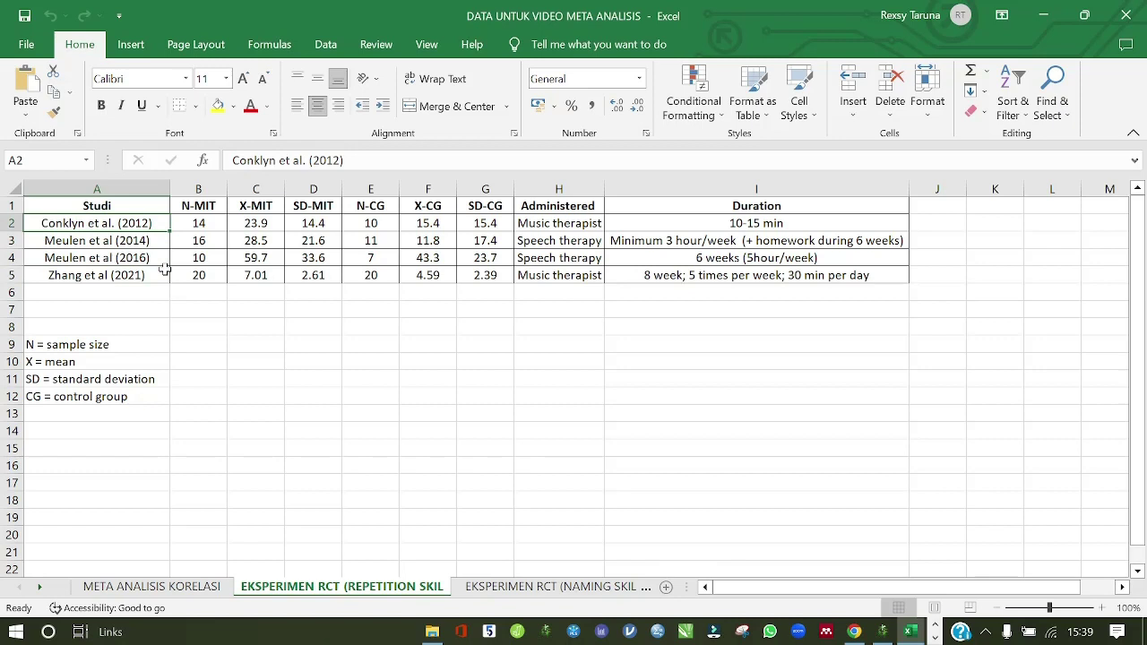
key(shift+Down)
key(shift+Down)
key(shift+Down)
key(shift+Right)
key(shift+Right)
key(shift+Right)
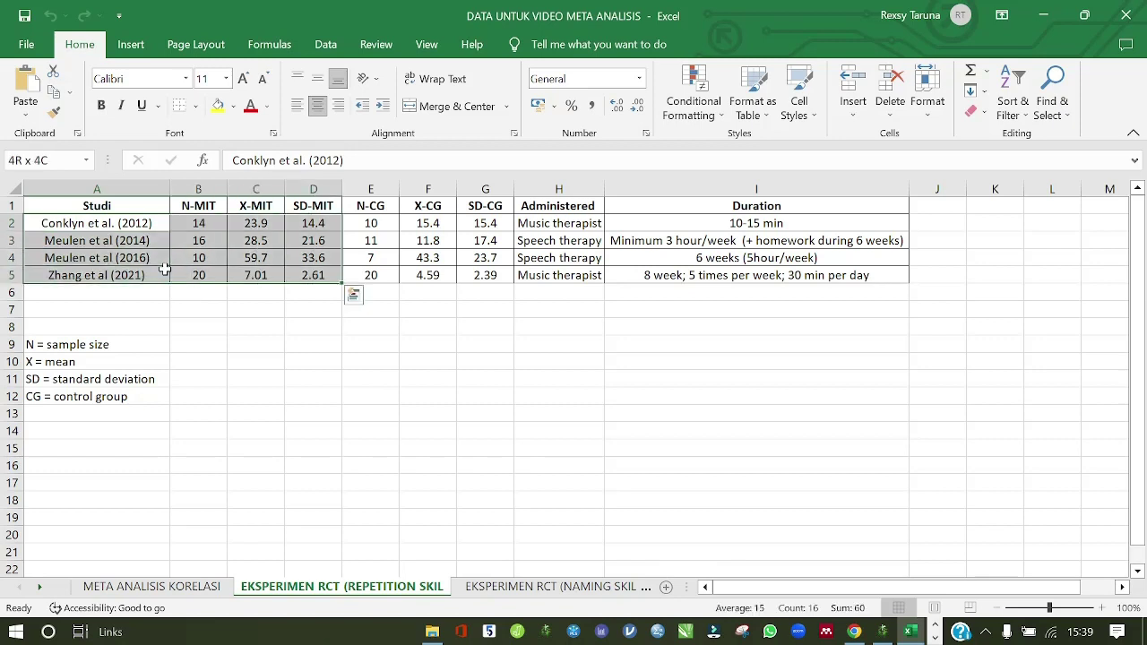
key(shift+Right)
key(shift+Right)
key(shift+Right)
key(shift+Right)
key(shift+Right)
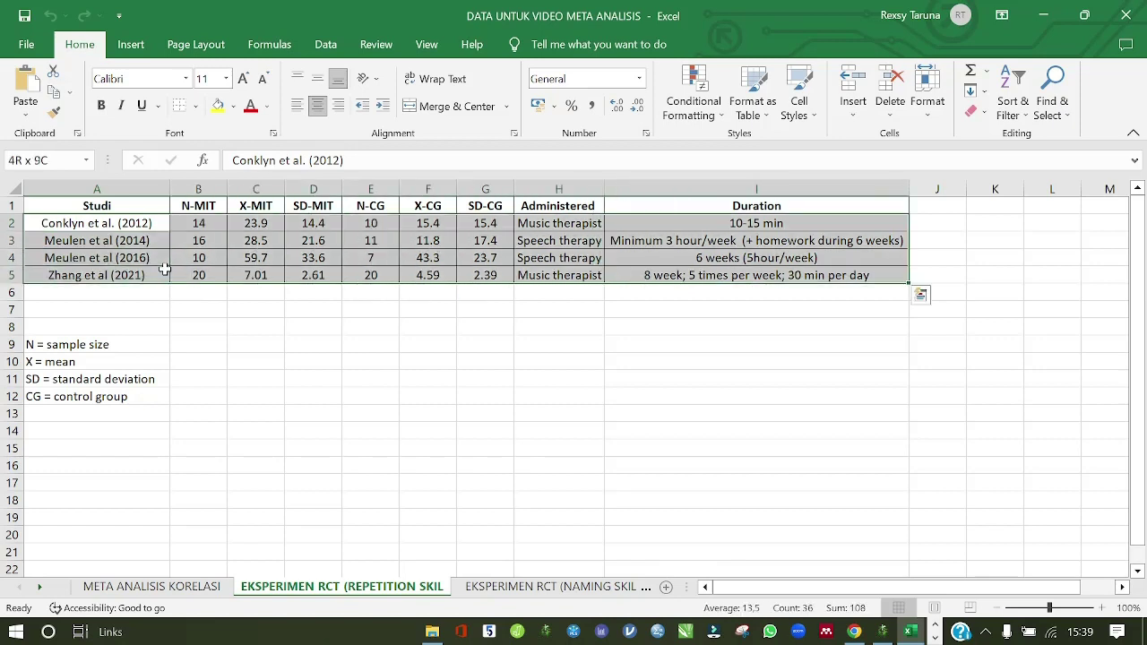
key(ctrl+c)
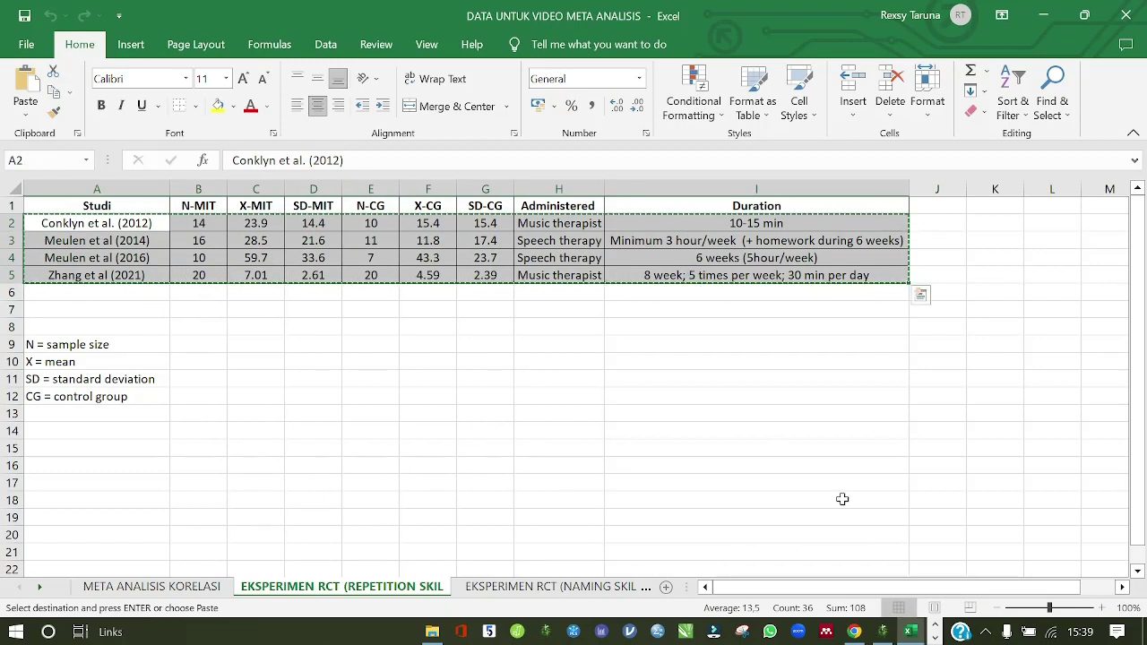
- Switch to OpenMEE and paste the copied study data into the empty dataset starting at row 1 of column A
click(882, 632)
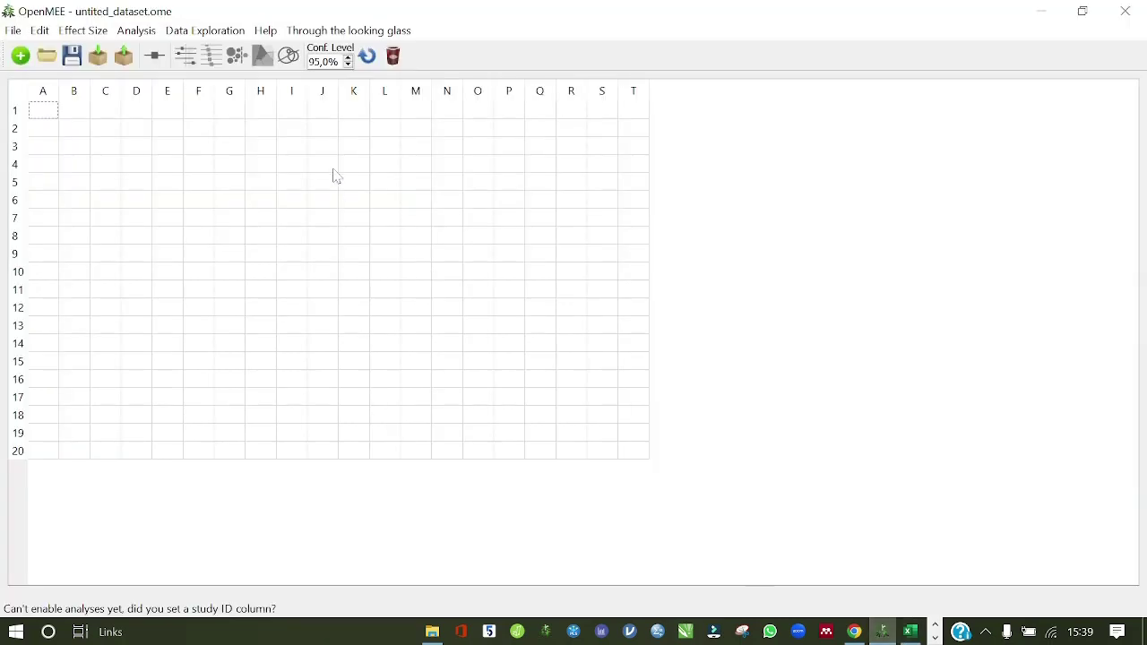
click(40, 114)
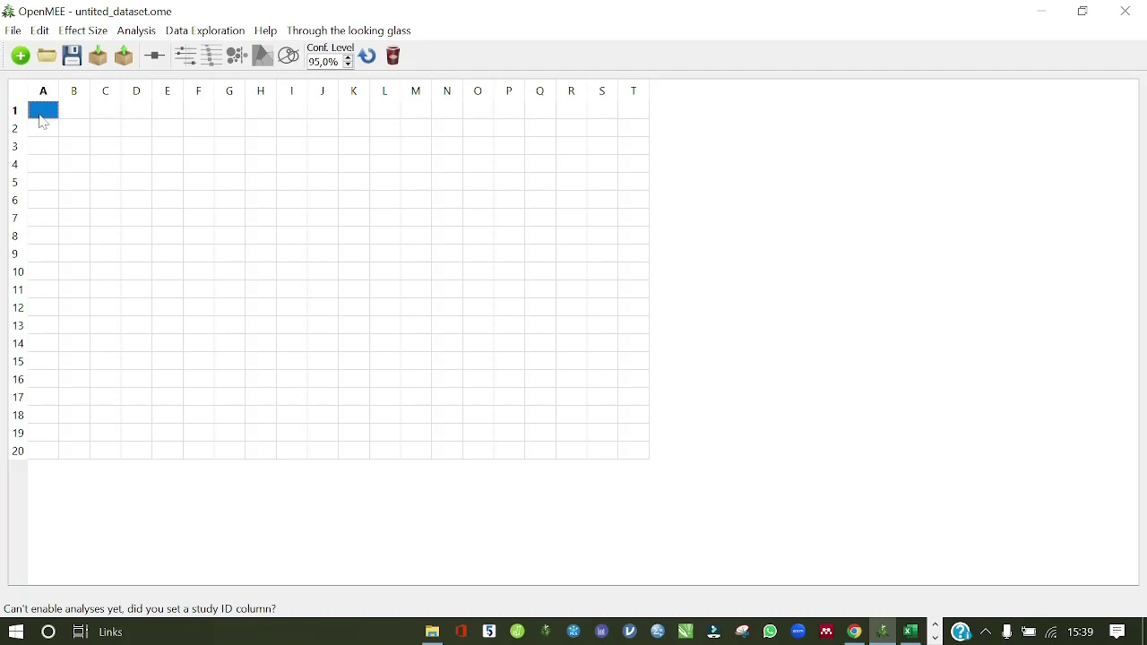
key(ctrl+v)
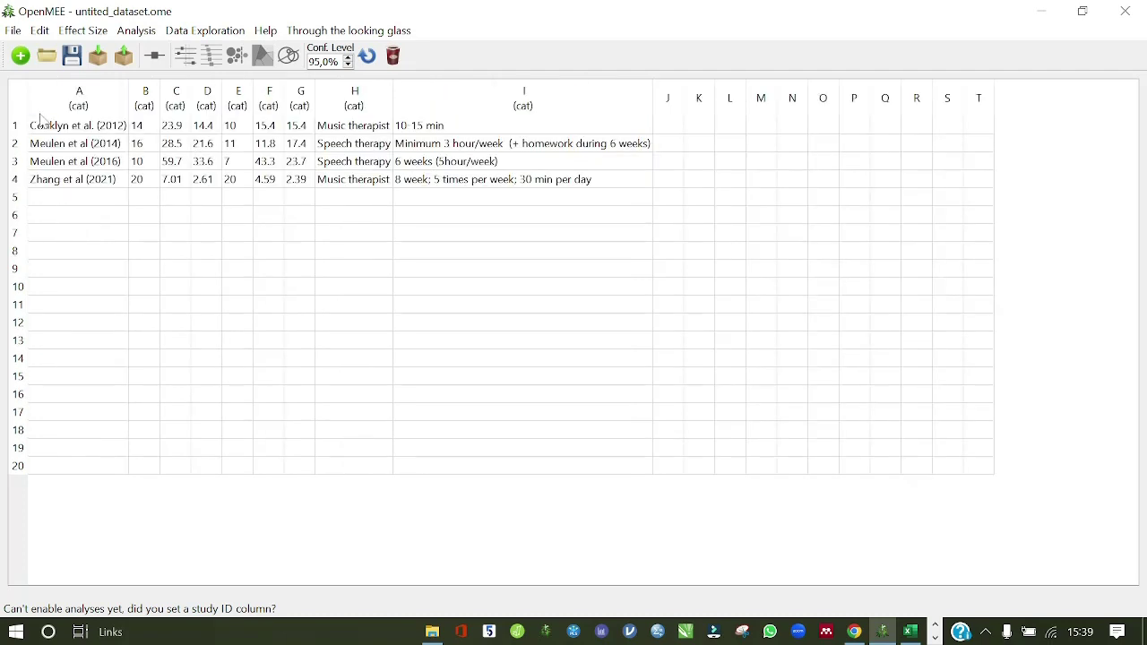
- Rename the variable in column A as Study
click(79, 99)
right_click(79, 99)
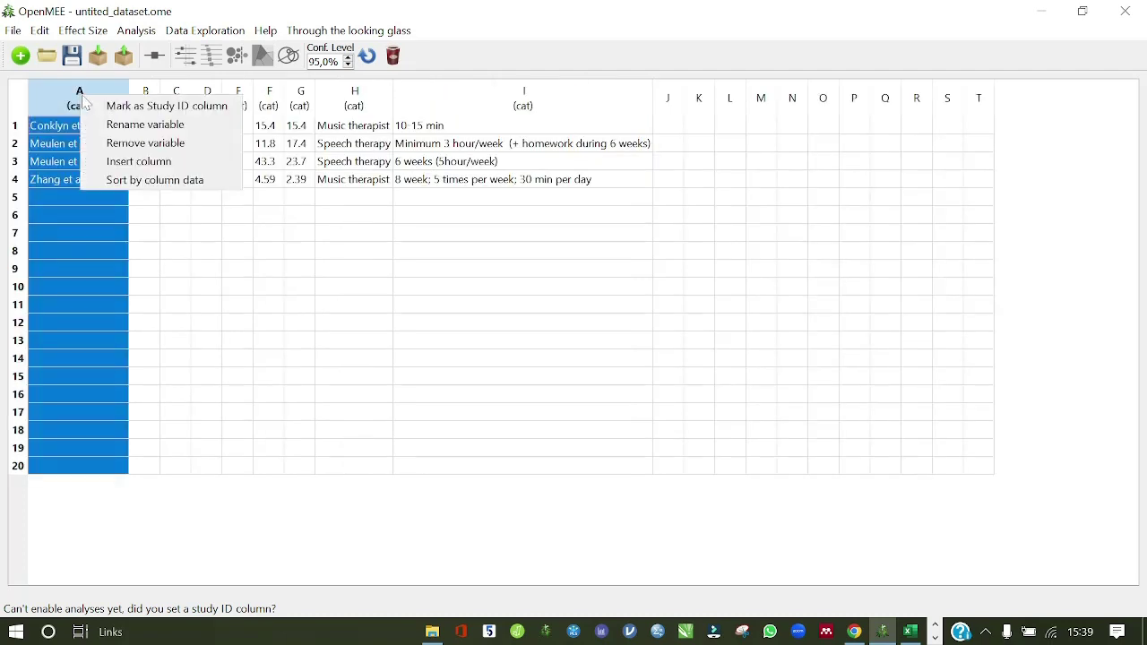
click(120, 128)
key(BackSpace)
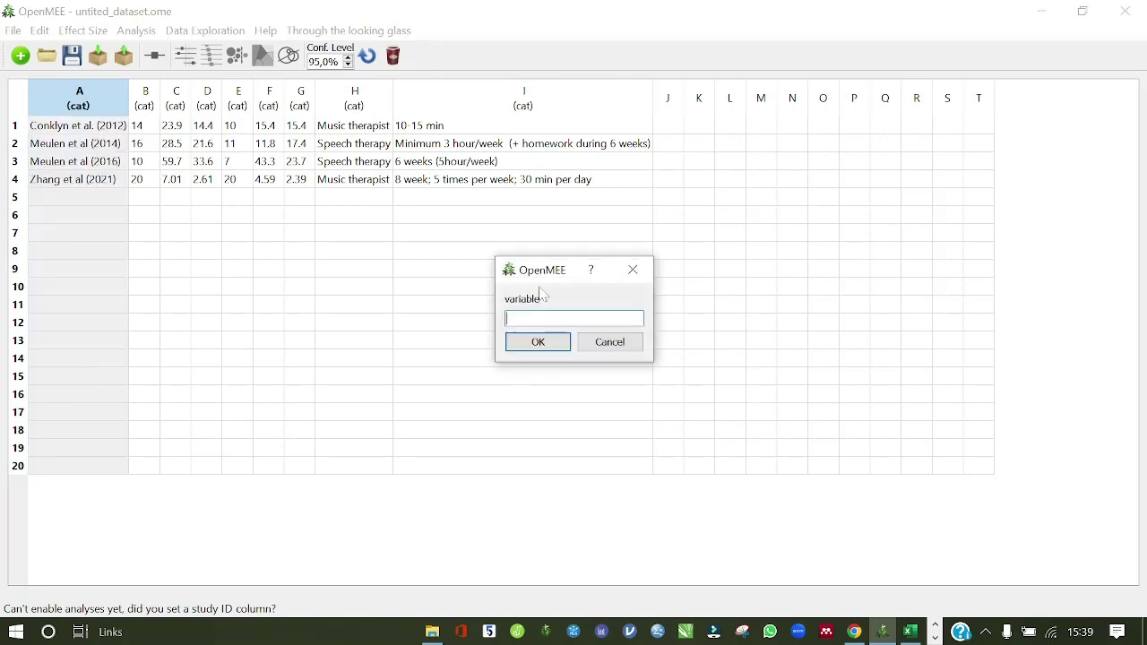
text(sTUD)
key(BackSpace)
key(BackSpace)
key(BackSpace)
key(BackSpace)
text(Study)
click(537, 342)
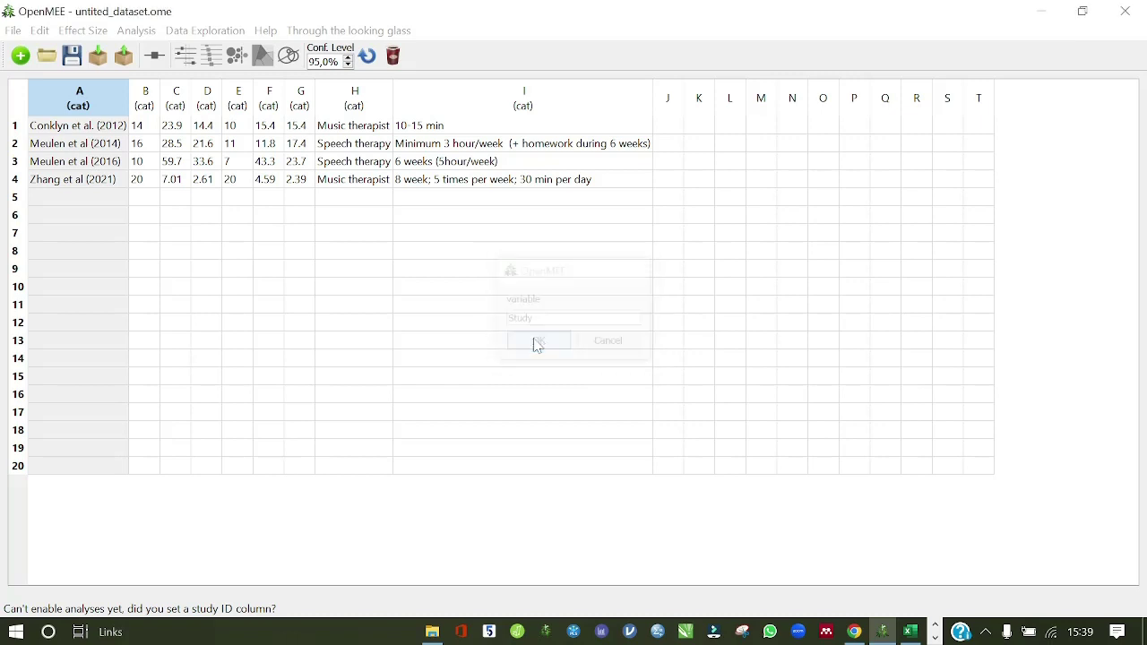
- Rename the variable in column B as n-MIT and accept the special-character notice
click(148, 105)
right_click(148, 107)
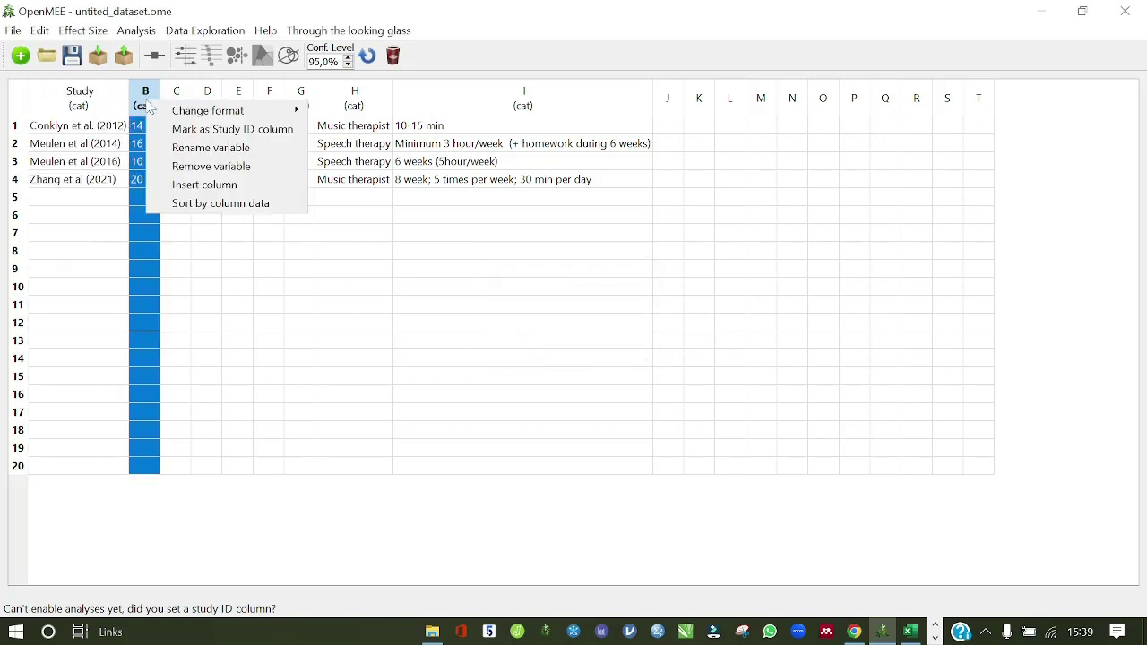
click(211, 148)
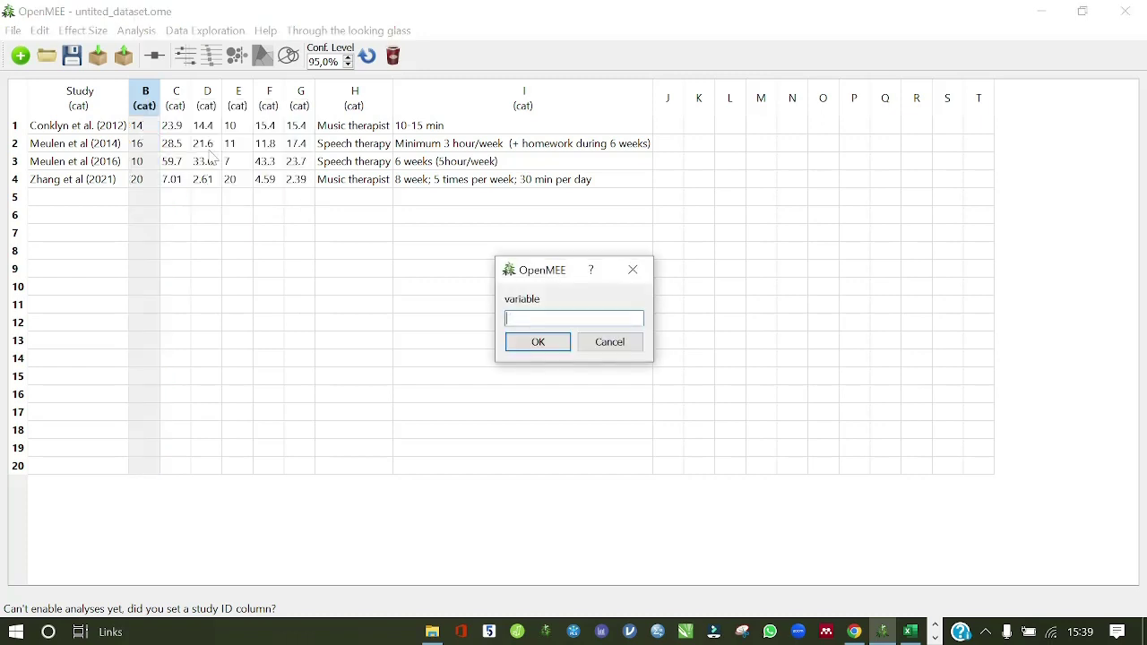
text(n PWA)
key(Return)
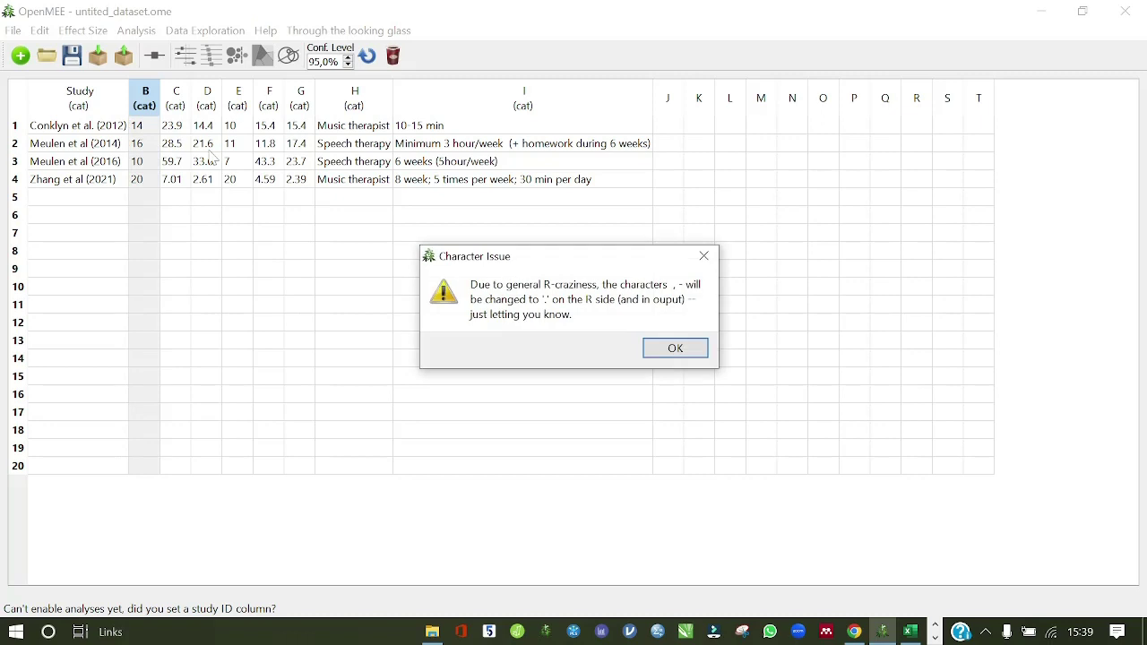
click(674, 348)
- Rename the variable in column C as x-MIT and accept the special-character notice
click(195, 106)
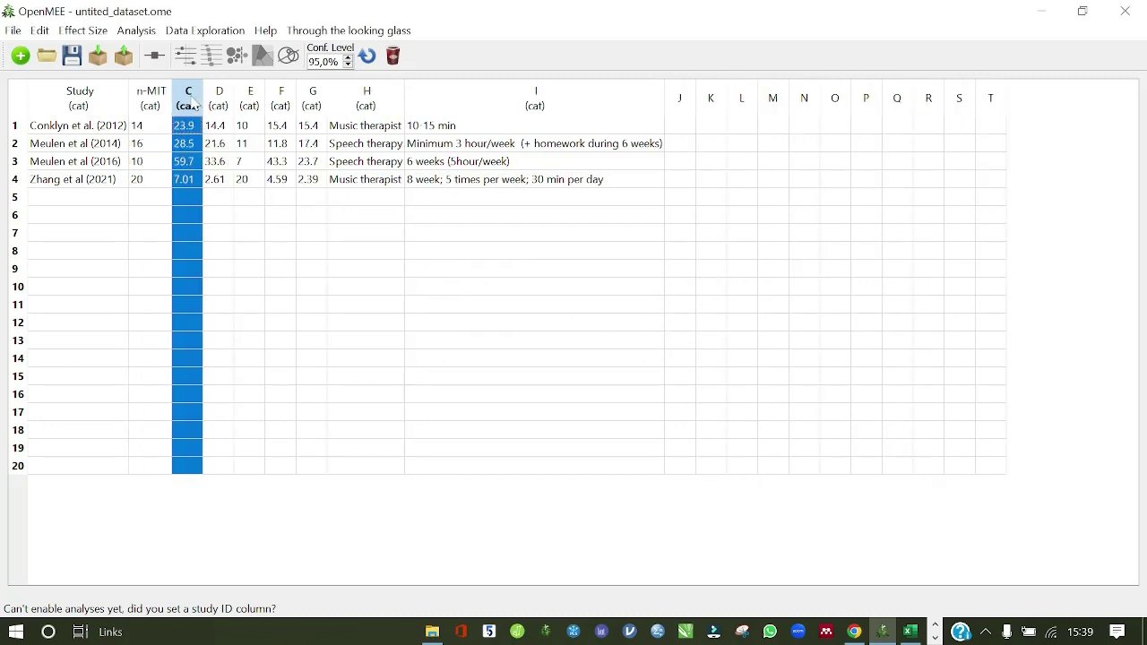
right_click(197, 106)
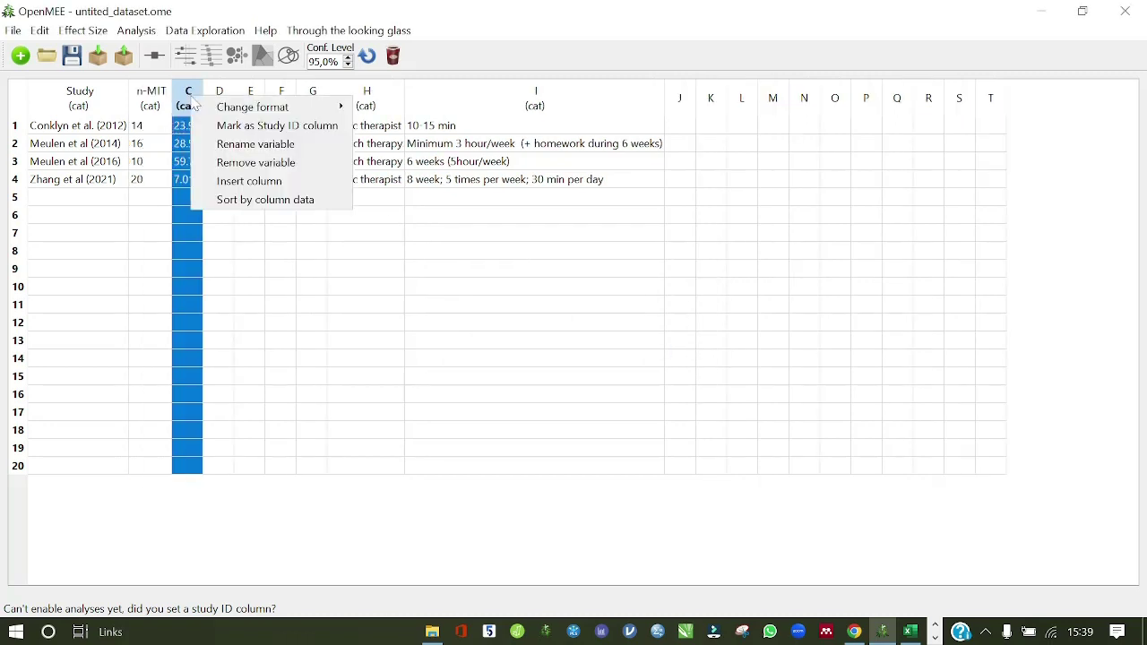
click(280, 145)
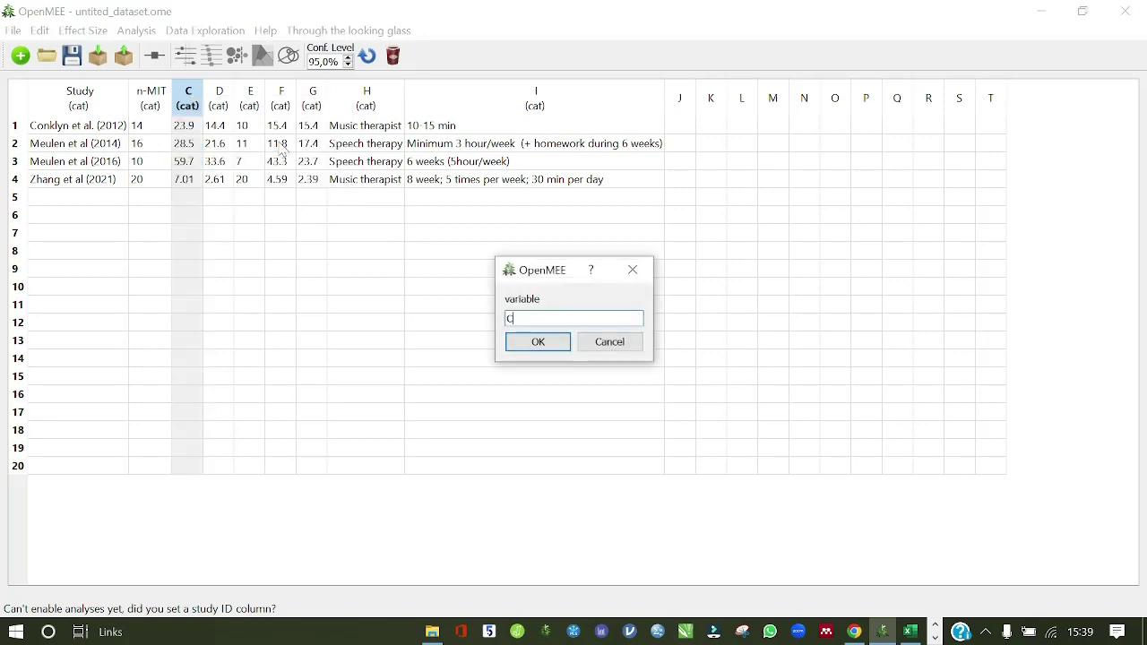
text(x )
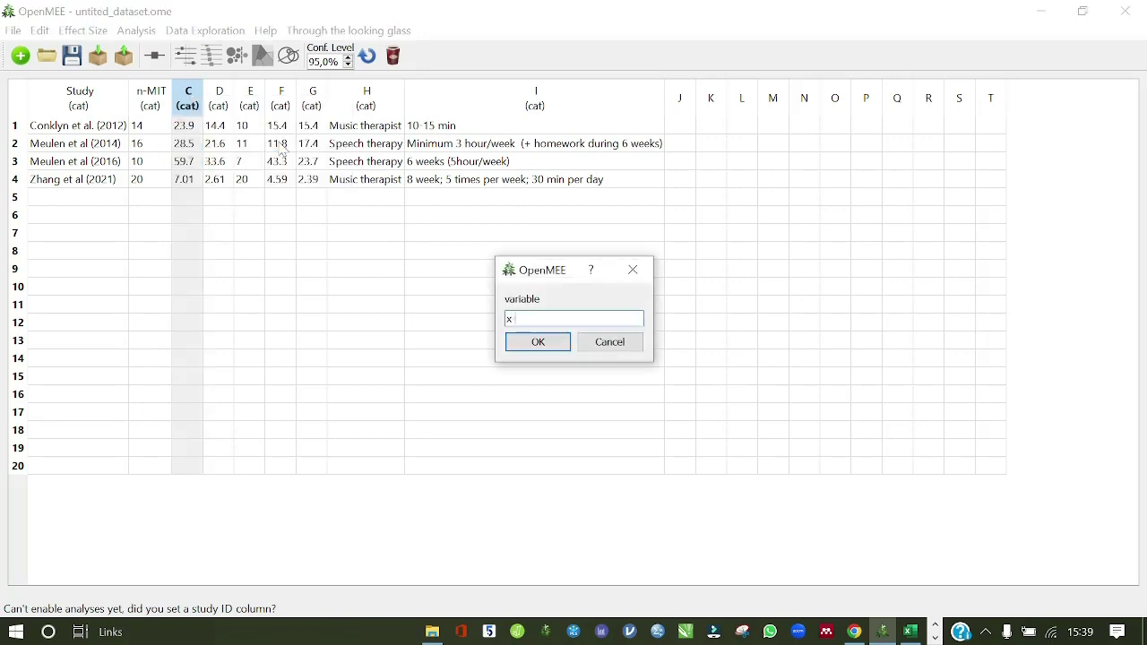
text(mit)
key(BackSpace)
key(BackSpace)
key(BackSpace)
text(MIT)
key(Return)
key(Return)
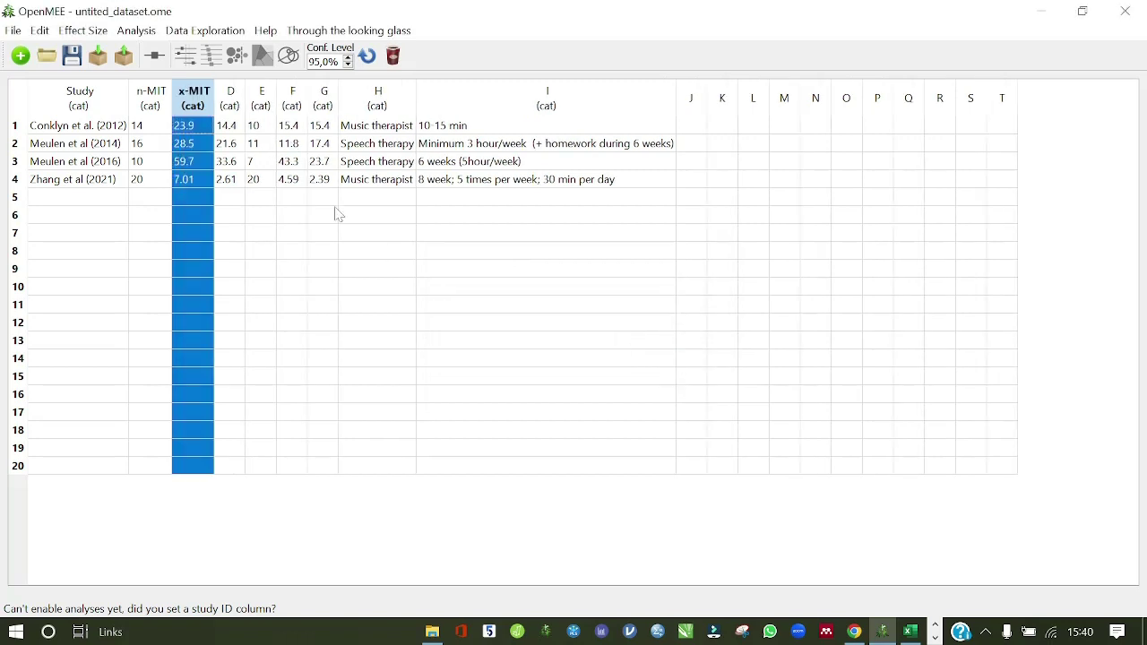
- Rename the variable in column D as sd-MIT and accept the special-character notice
click(230, 101)
right_click(234, 103)
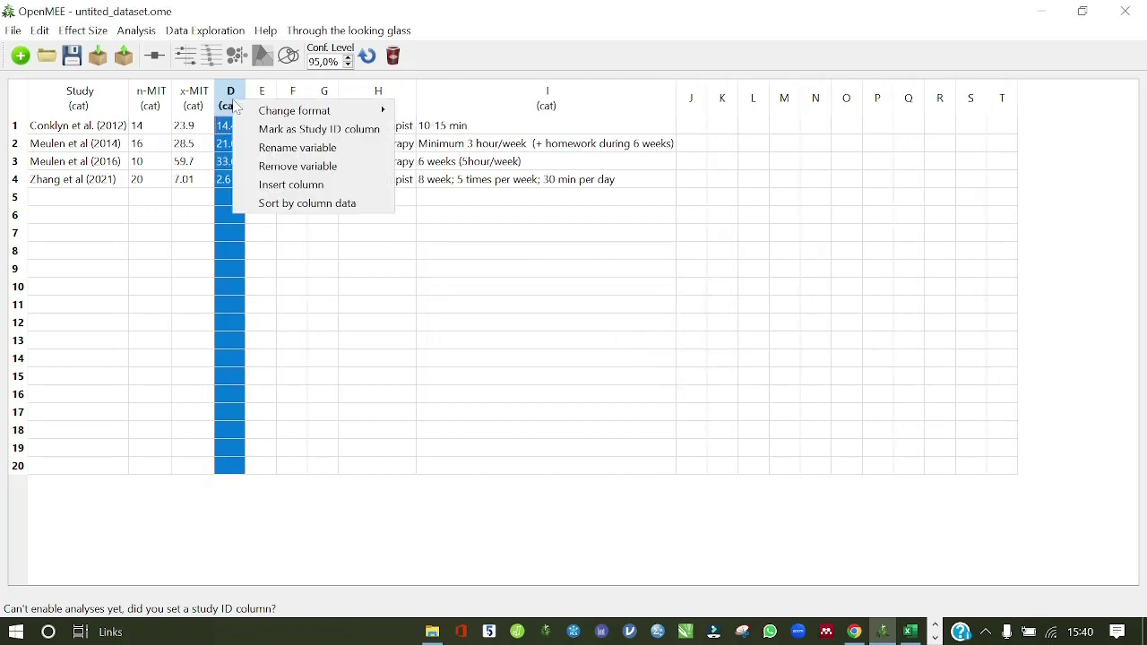
click(297, 148)
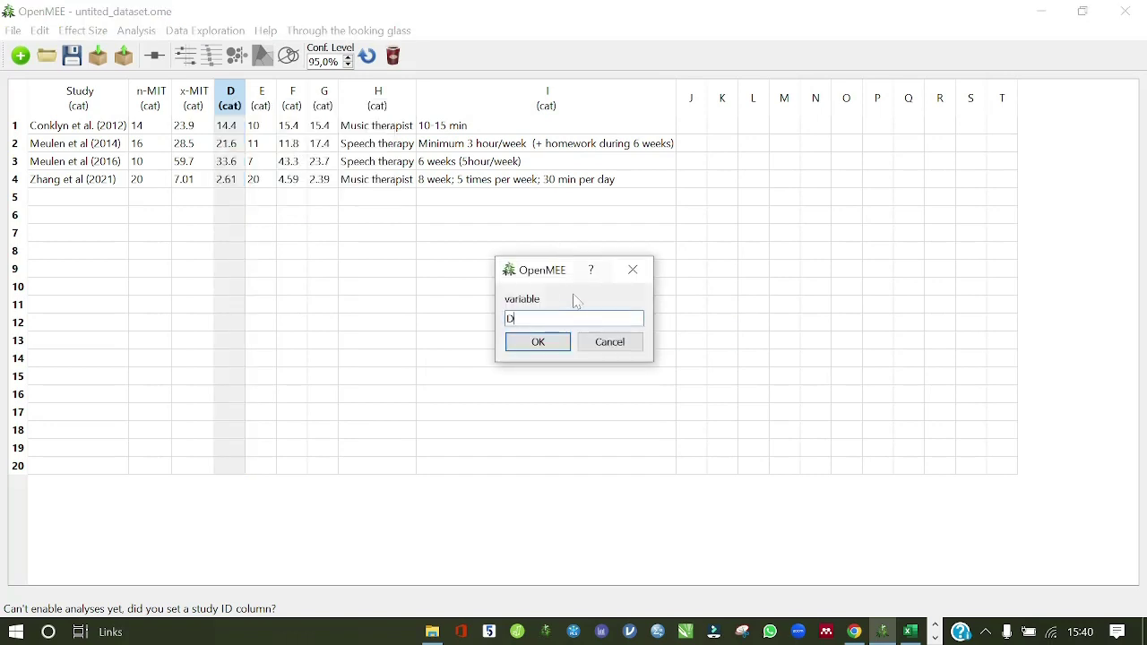
key(BackSpace)
text(sd MIT)
click(542, 346)
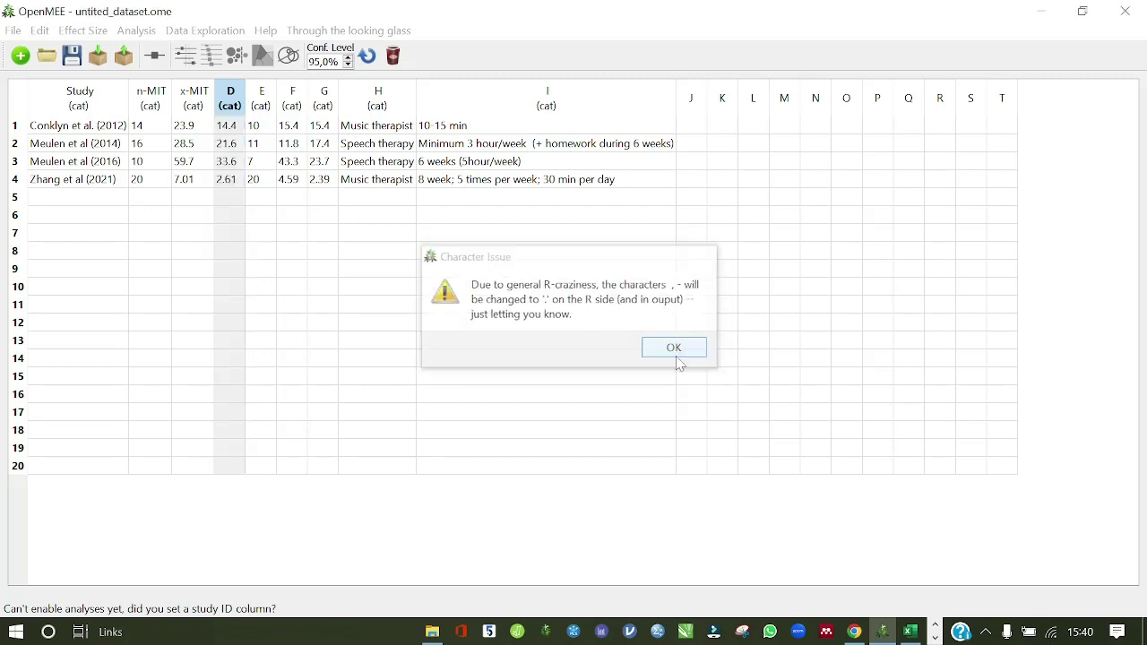
click(679, 358)
- Rename the variable in column E as n-CG and accept the special-character notice
click(283, 105)
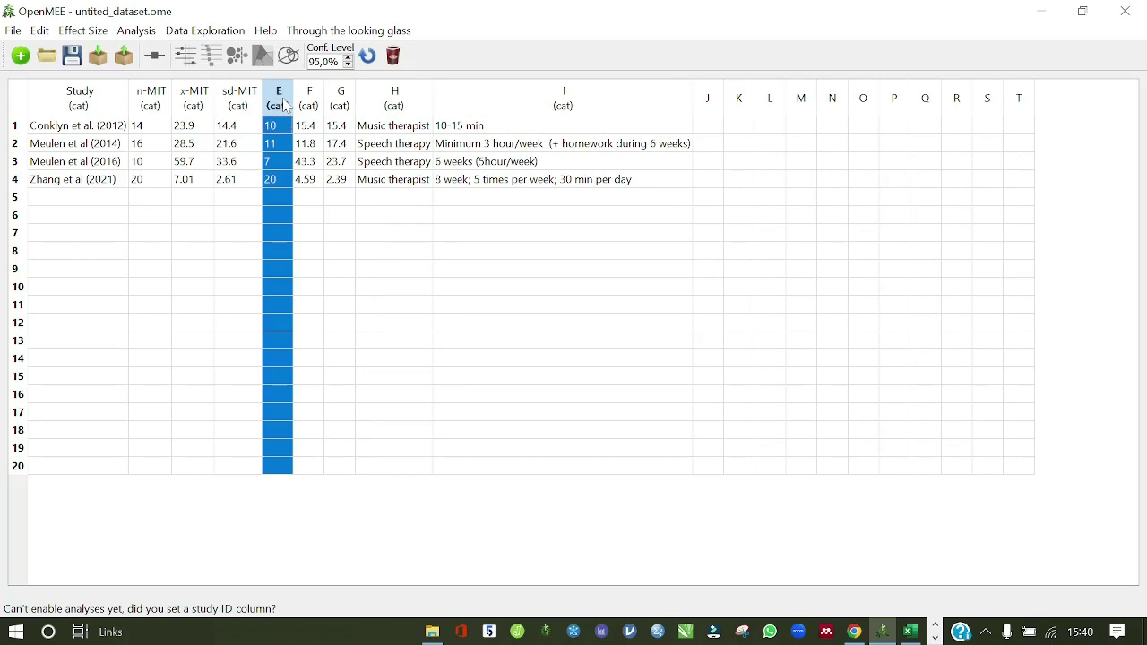
right_click(283, 105)
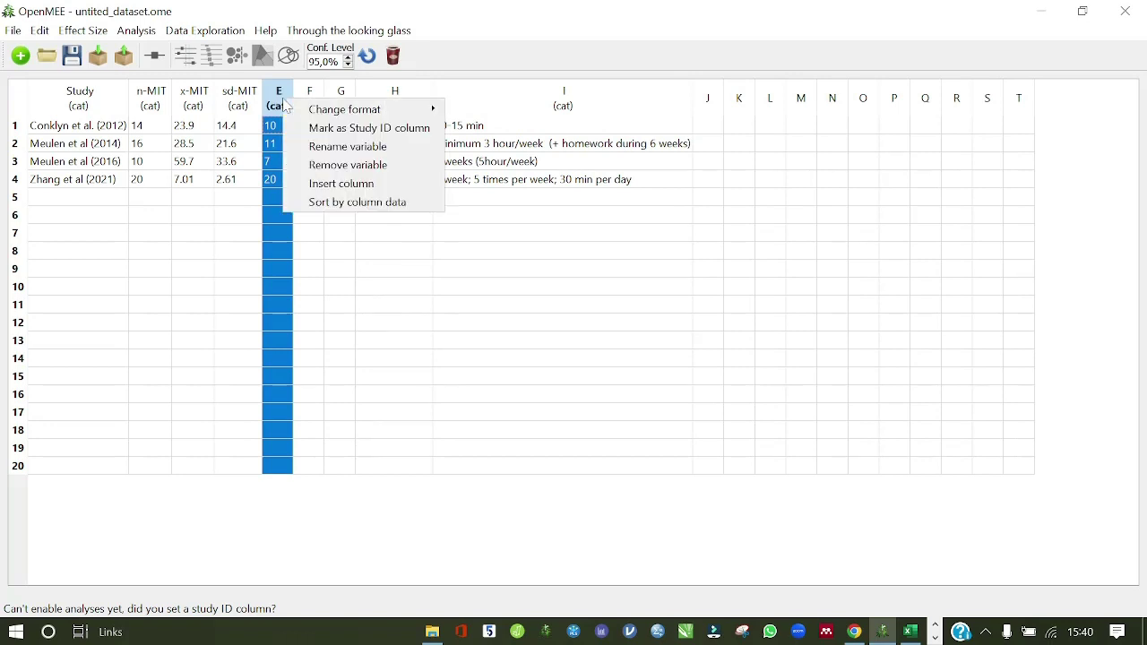
click(377, 154)
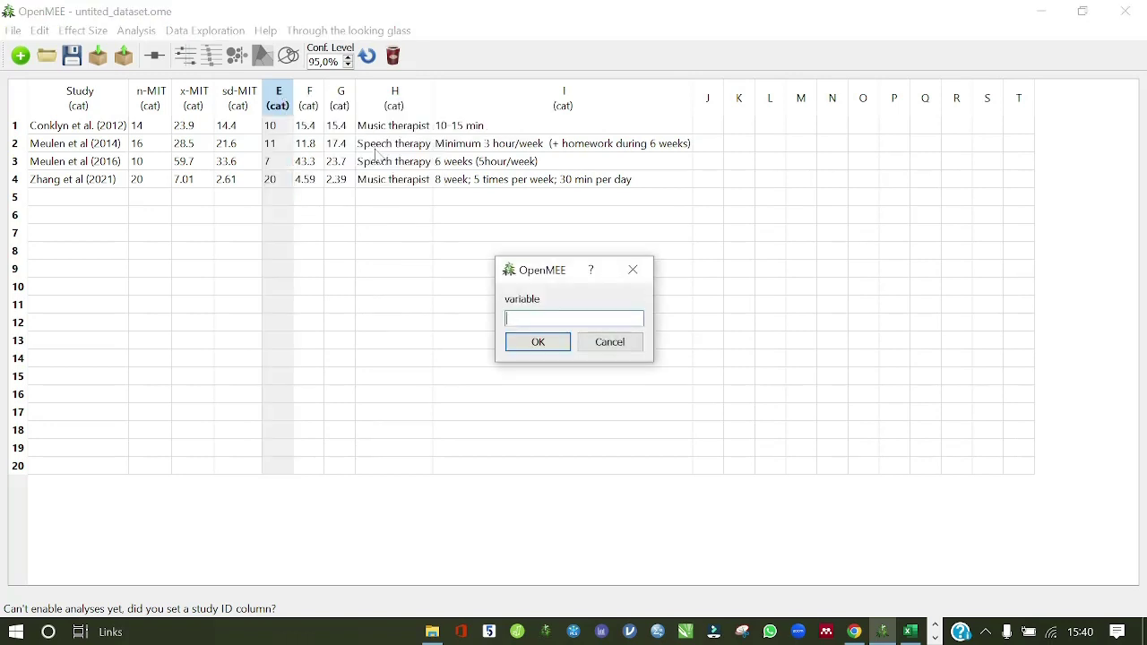
text(N)
key(BackSpace)
text(n_)
text(CG)
click(538, 341)
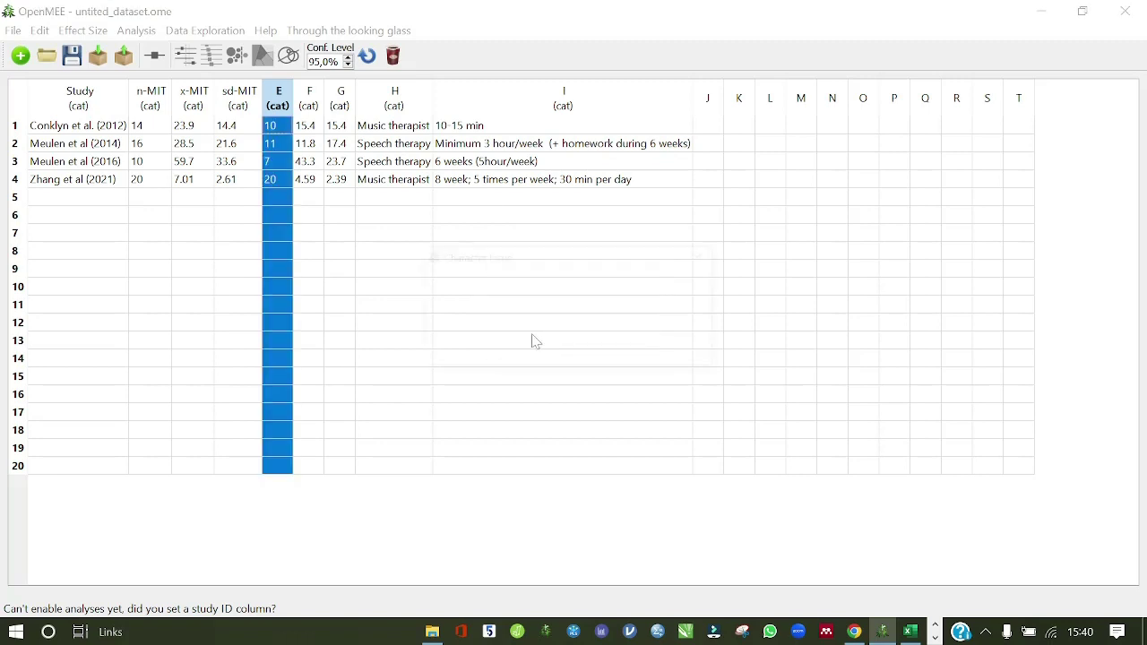
key(Return)
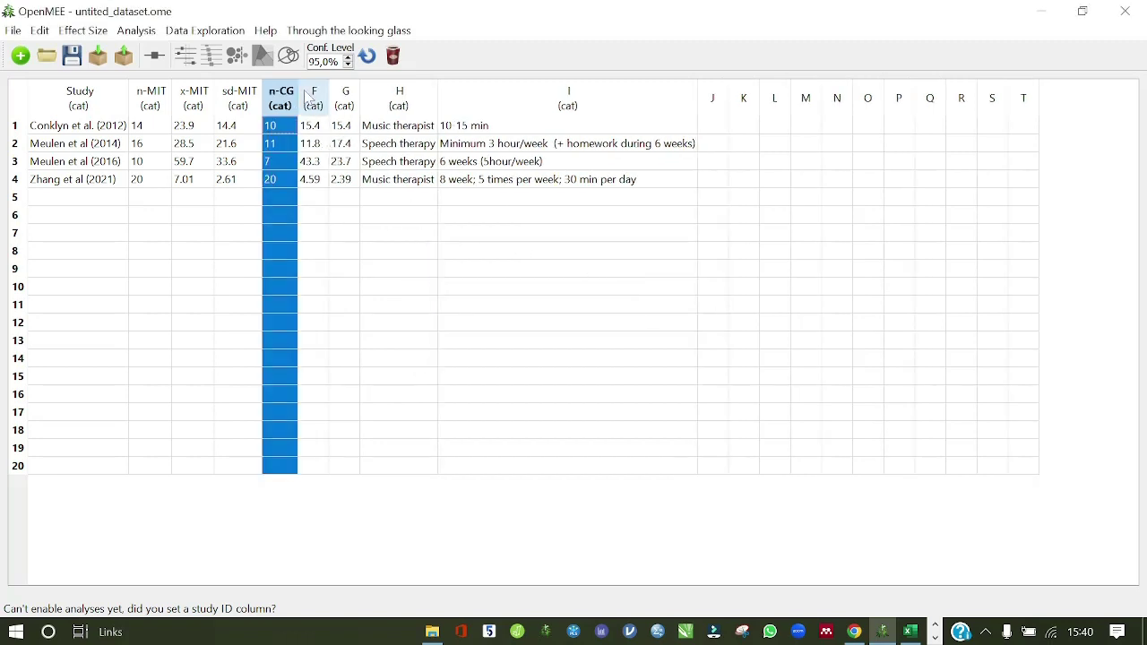
- Rename the variable in column F as x-CG and accept the special-character notice
click(310, 97)
right_click(307, 97)
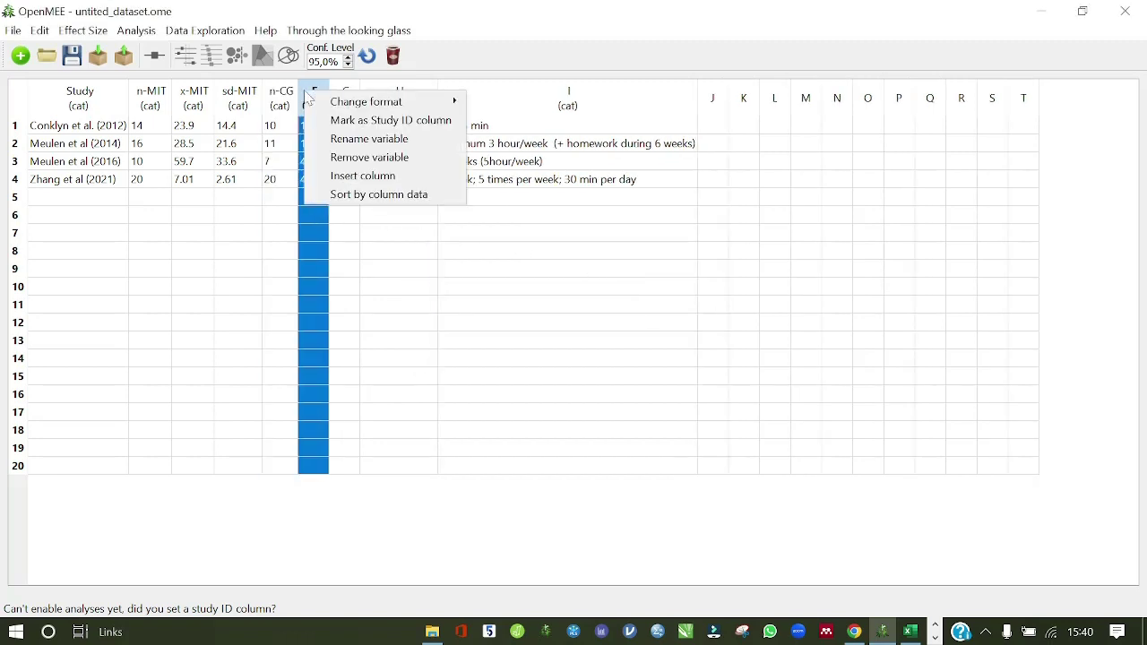
click(343, 139)
text(x CG)
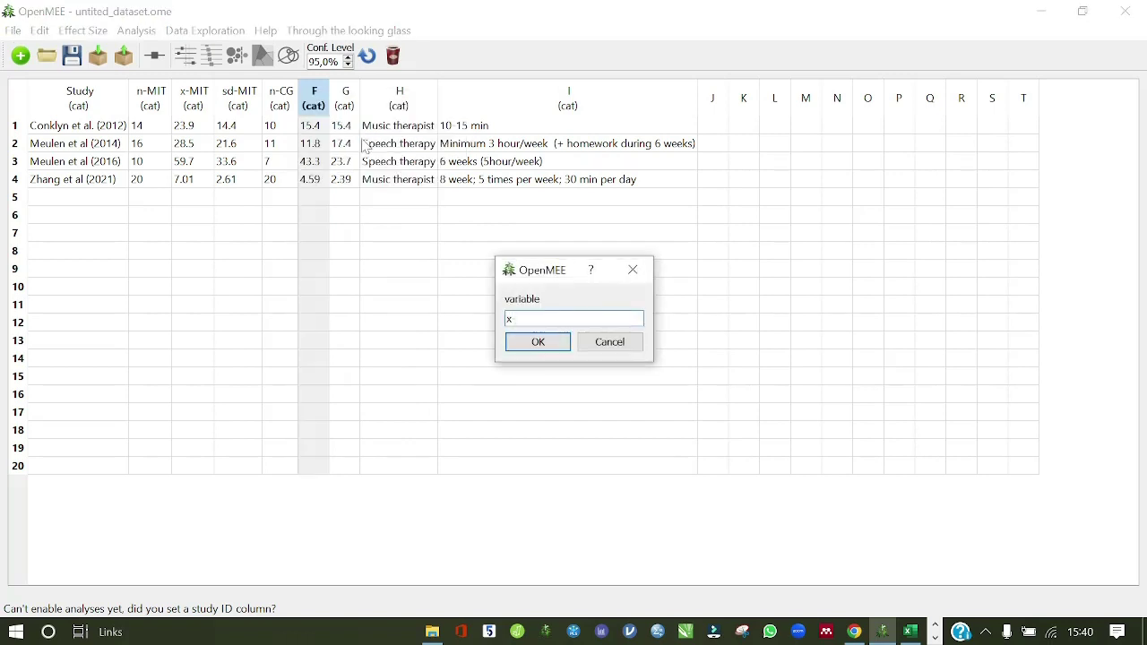
click(537, 342)
key(Return)
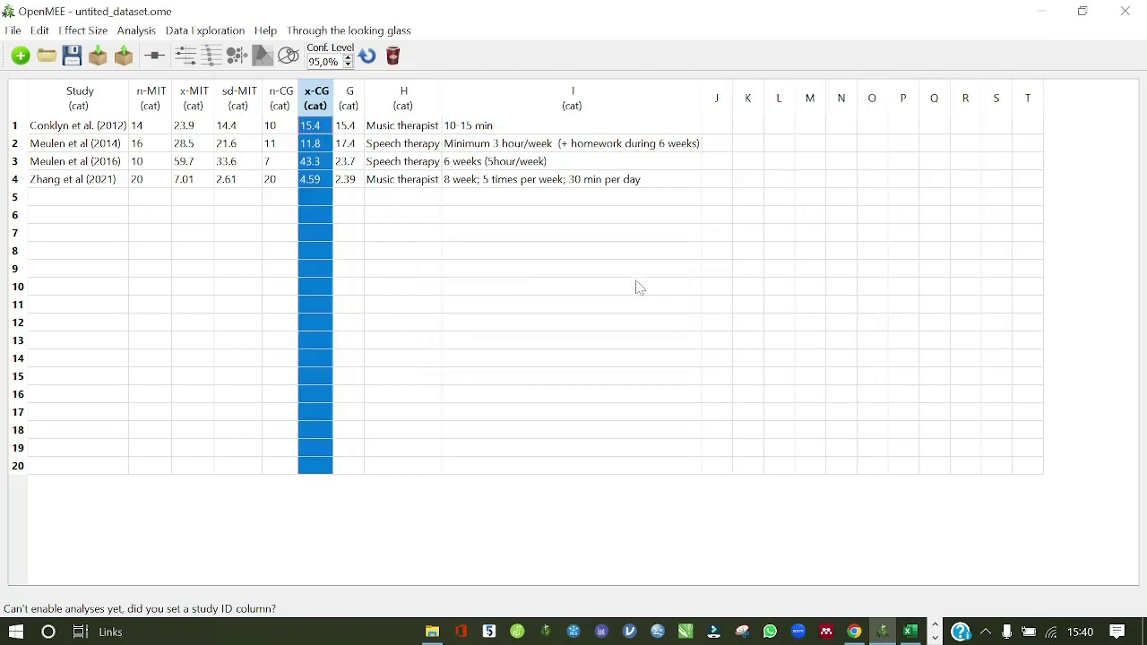
- Rename the variable in column G as sd-CG and accept the special-character notice
click(348, 95)
right_click(346, 88)
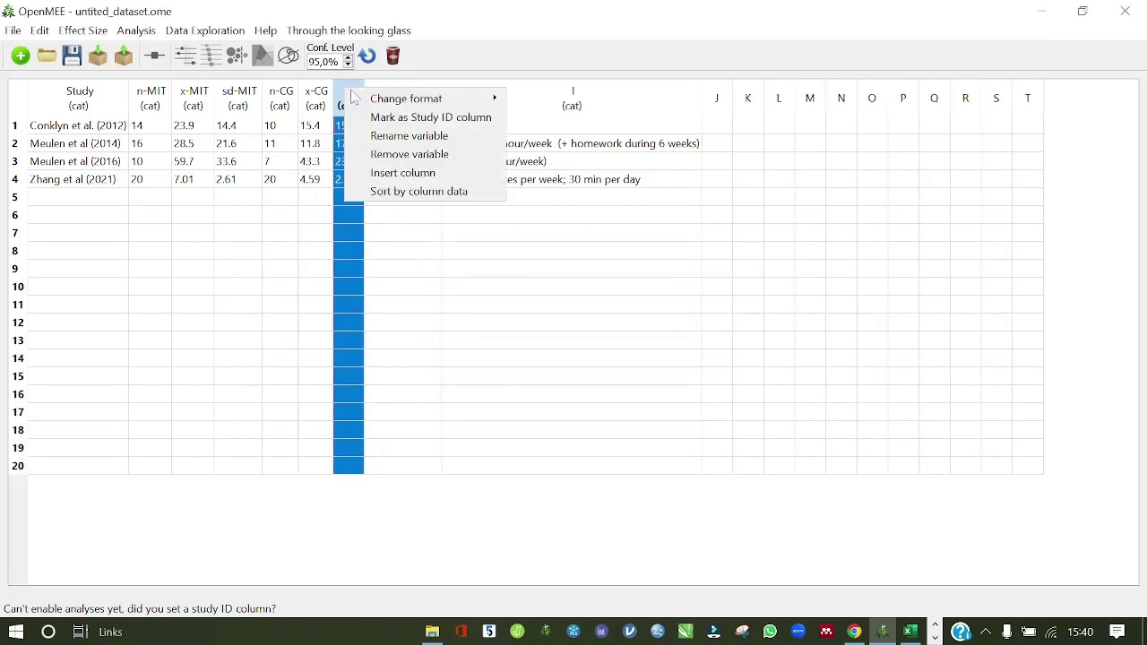
click(407, 136)
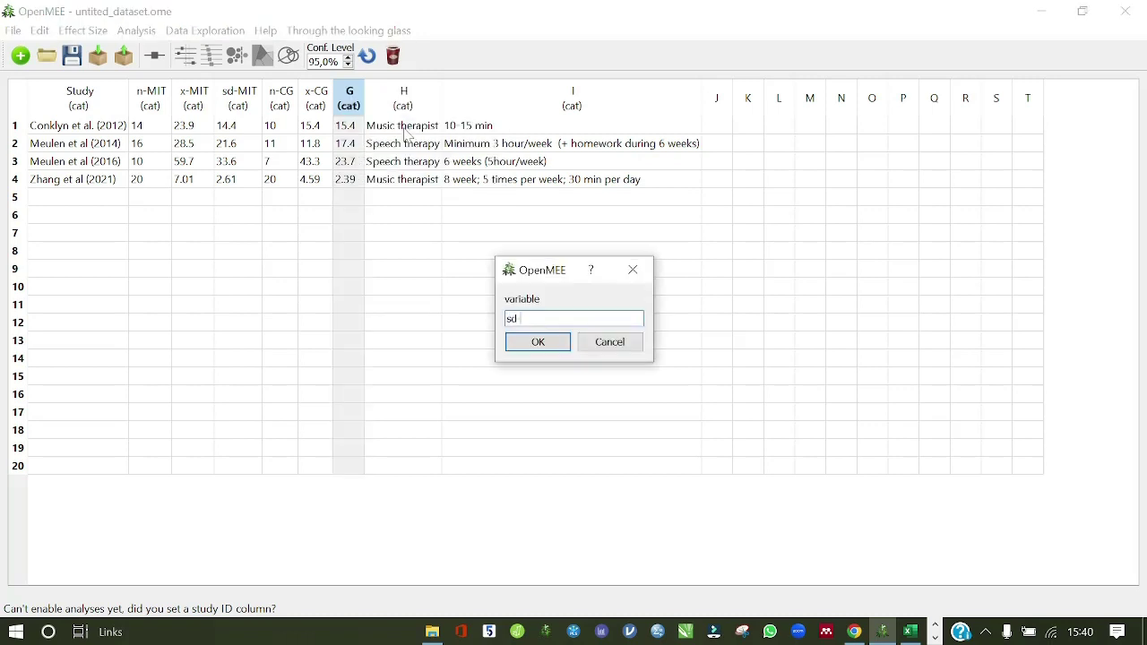
text(sd CG)
click(538, 342)
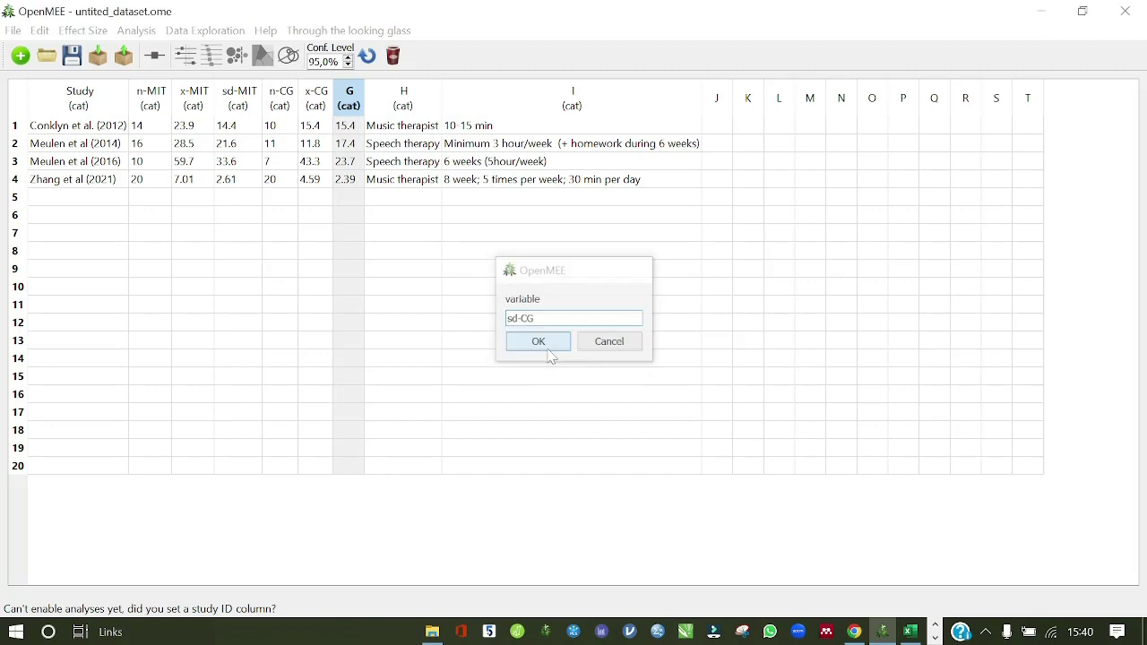
key(Return)
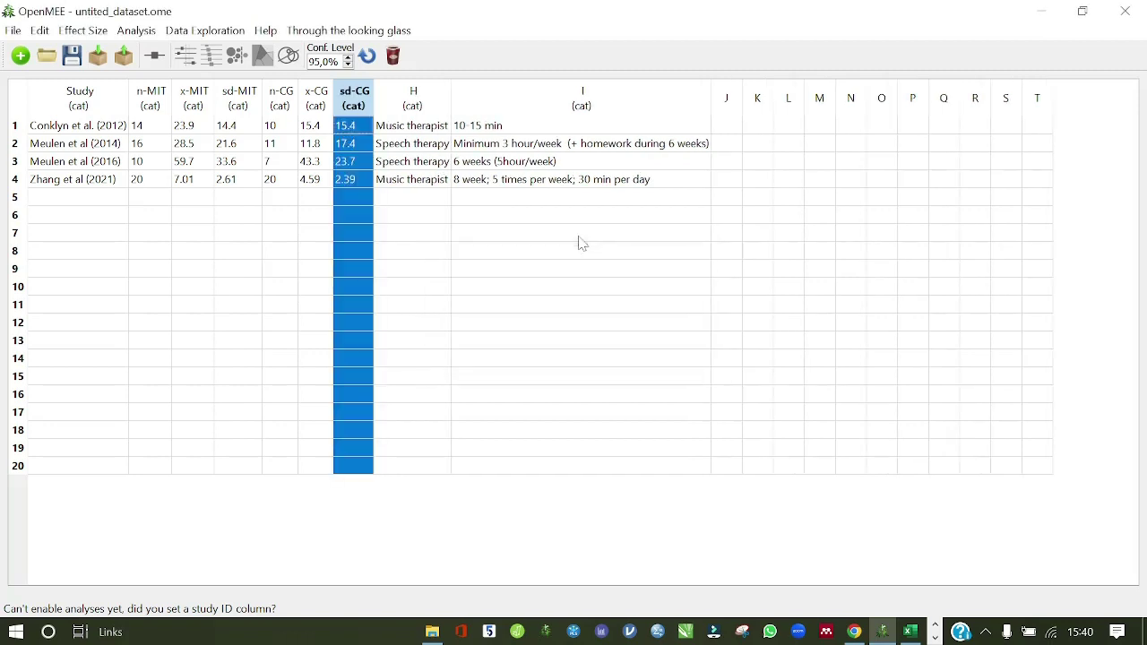
- Rename the variable in column H as Therapist
click(412, 100)
right_click(411, 99)
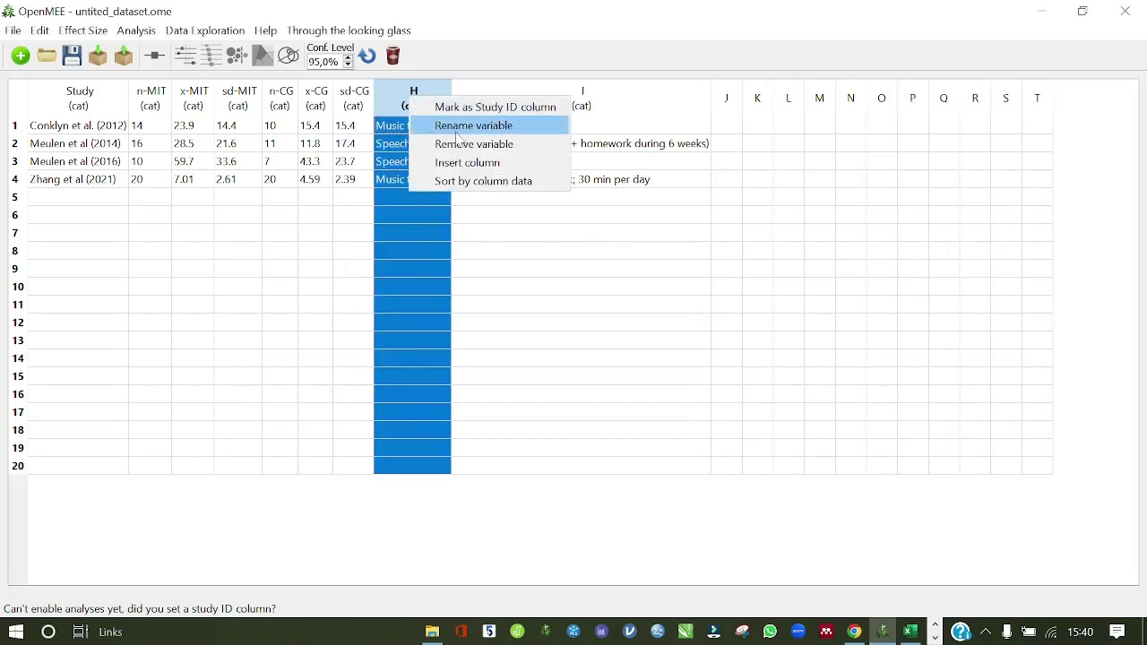
click(457, 130)
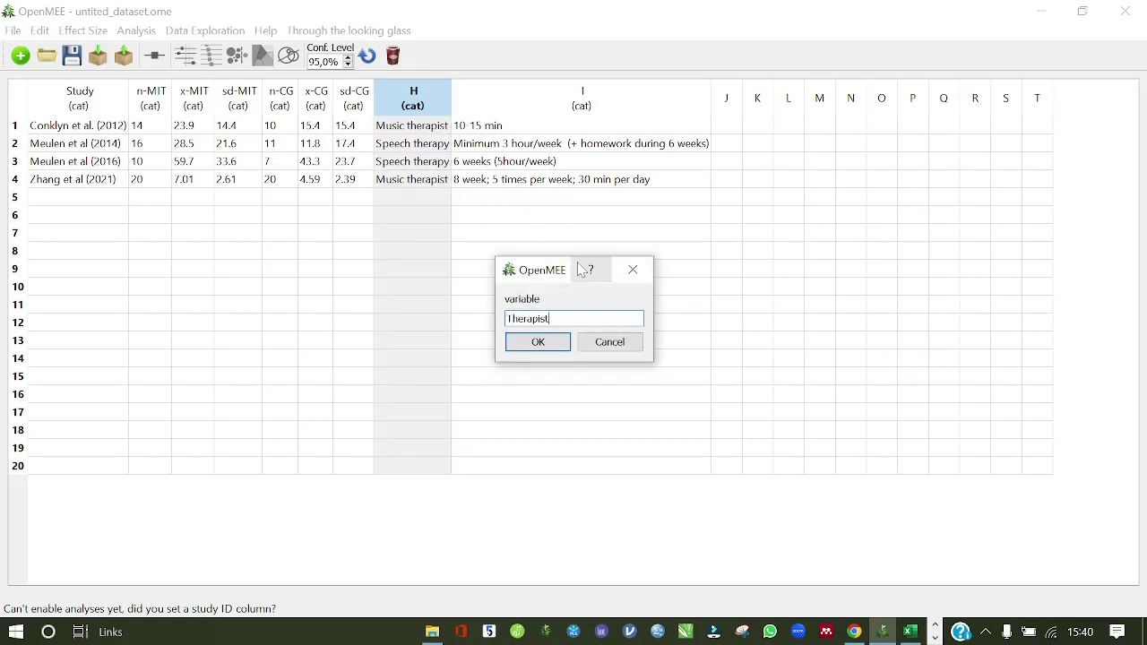
click(548, 346)
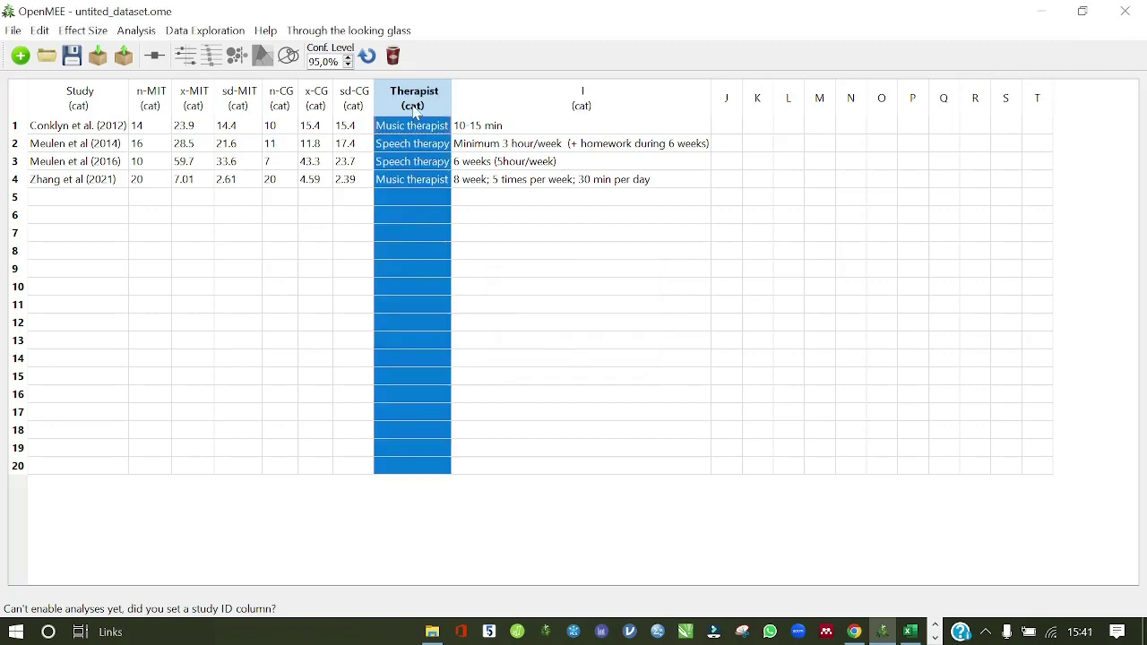
- Rename the variable in column I as Duration and clear the column selection
click(504, 102)
right_click(504, 104)
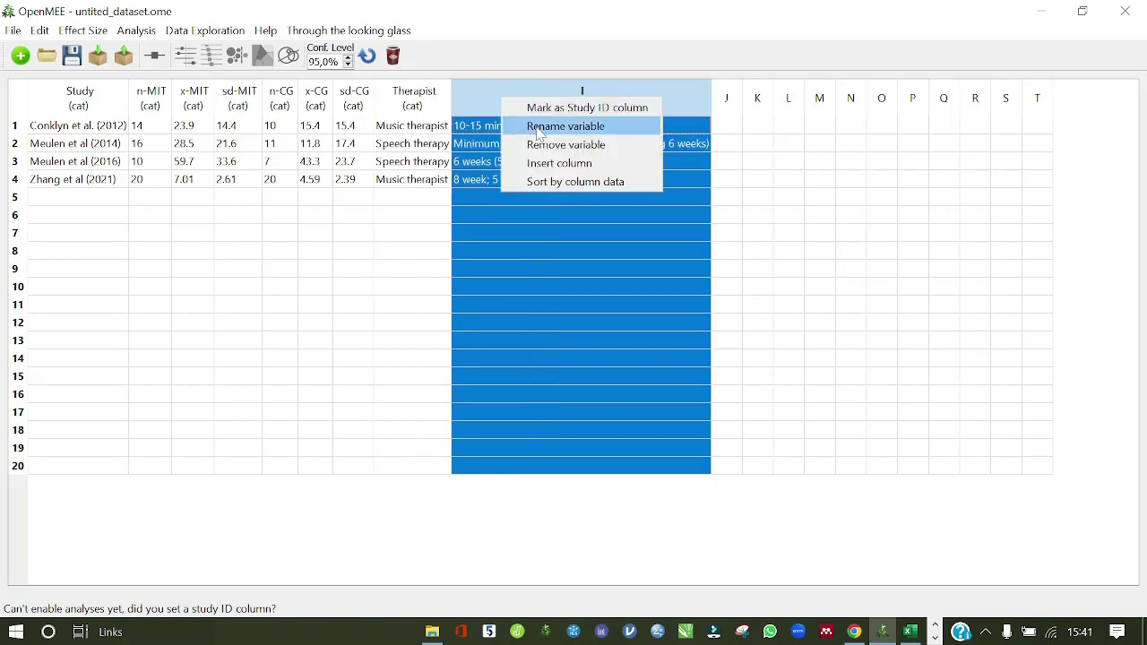
click(536, 126)
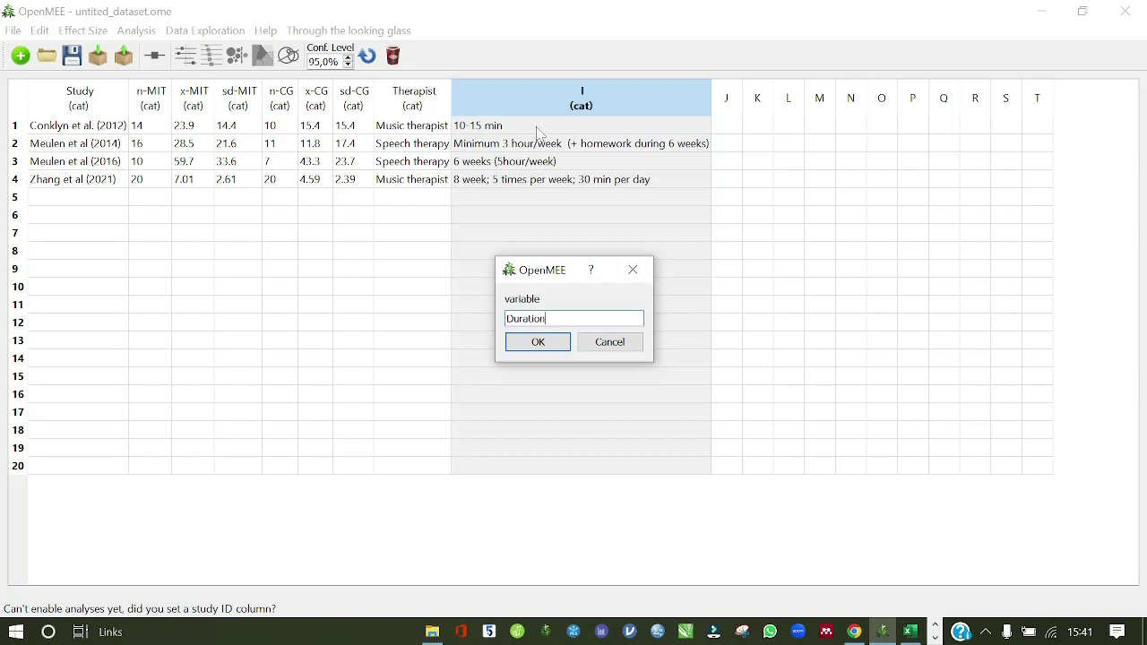
click(555, 345)
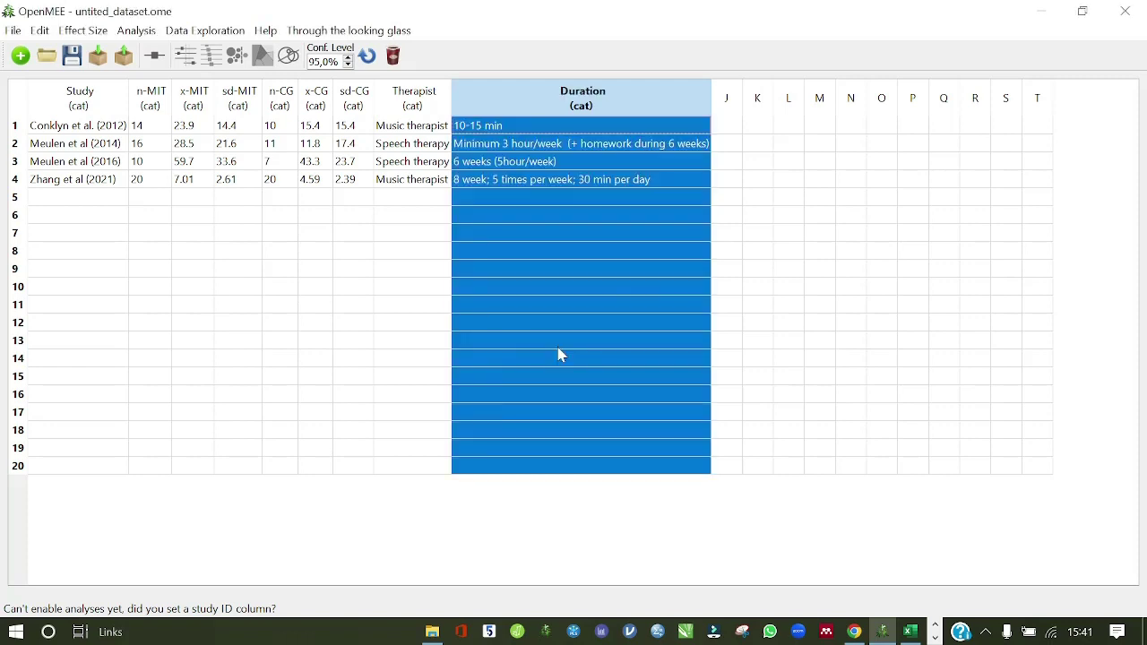
click(337, 345)
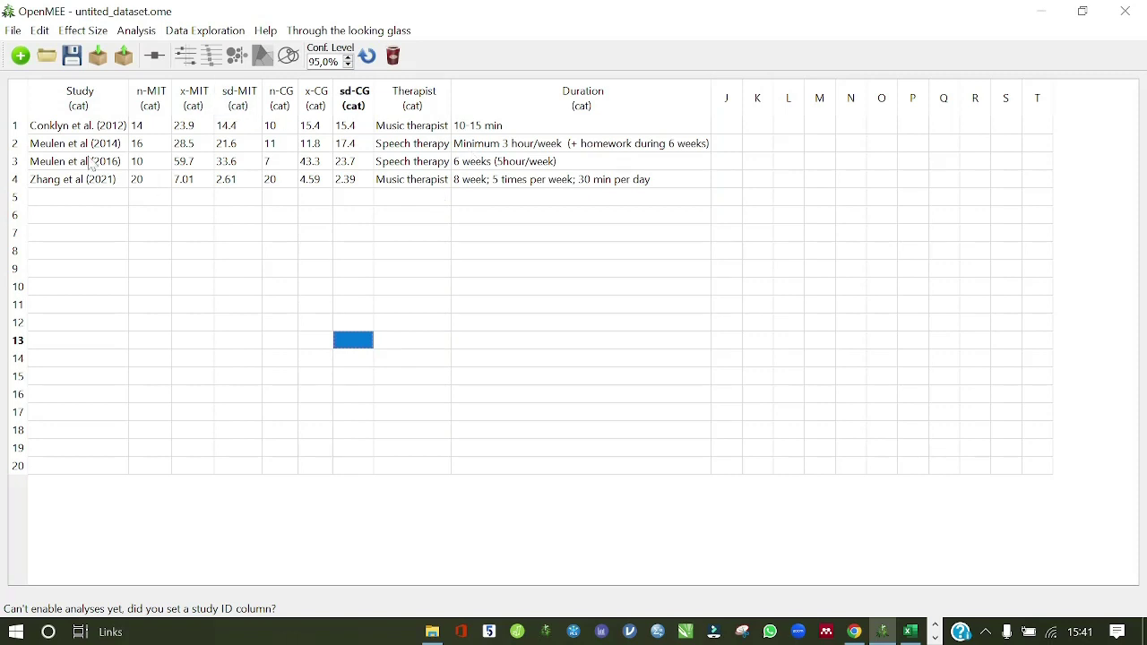
- Mark the Study column as the study ID column
click(72, 105)
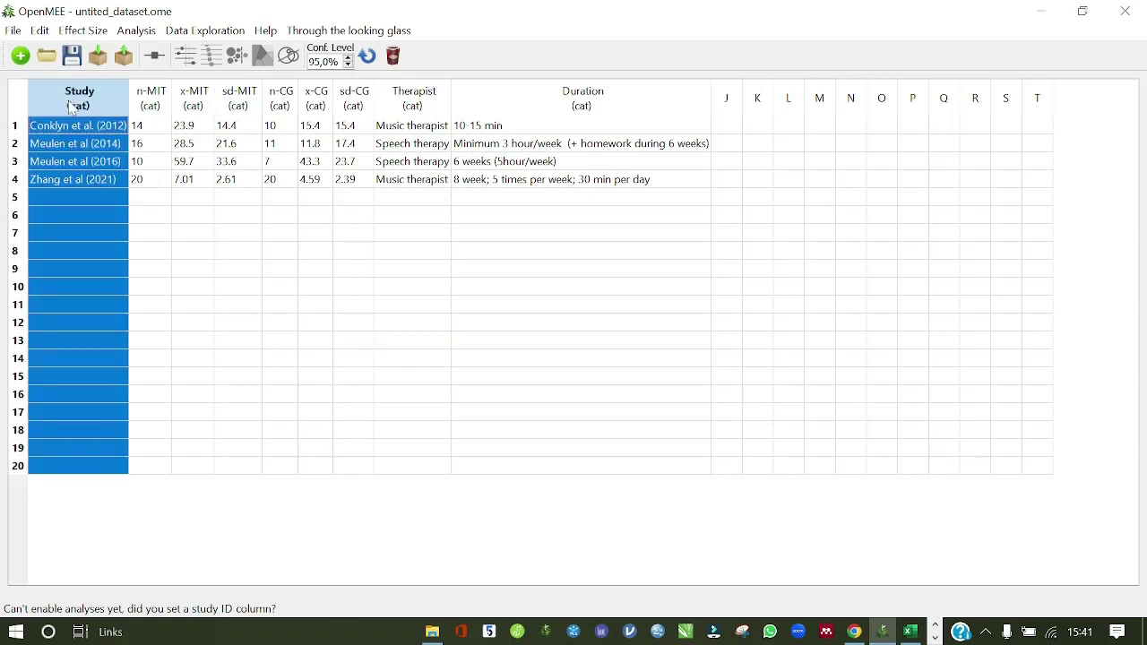
right_click(71, 106)
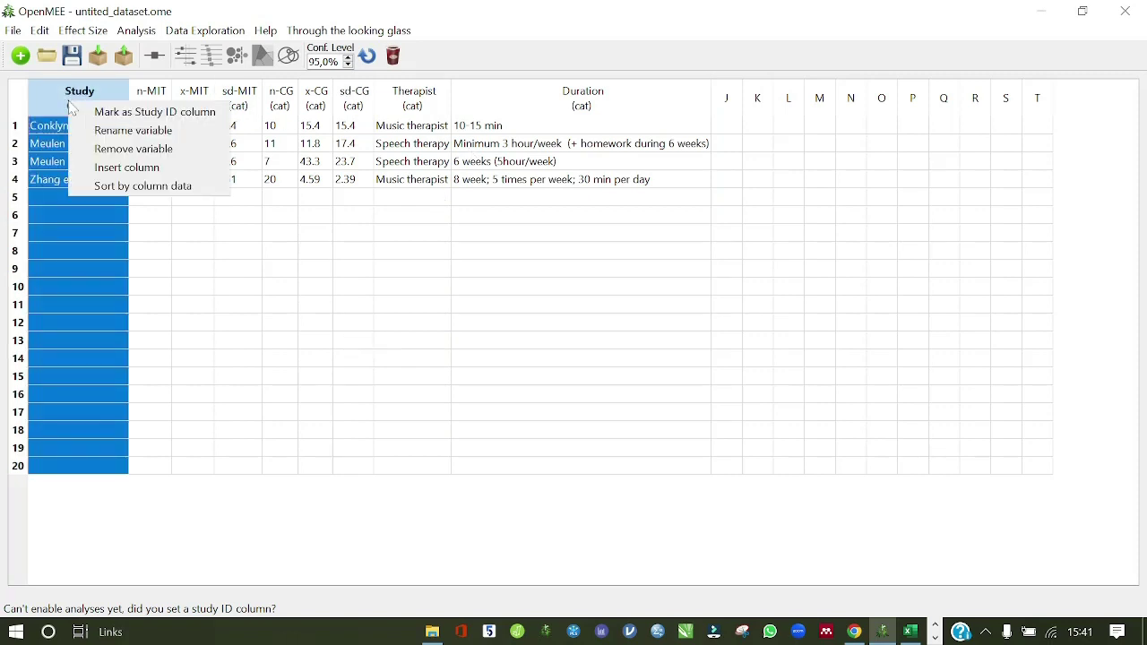
click(163, 118)
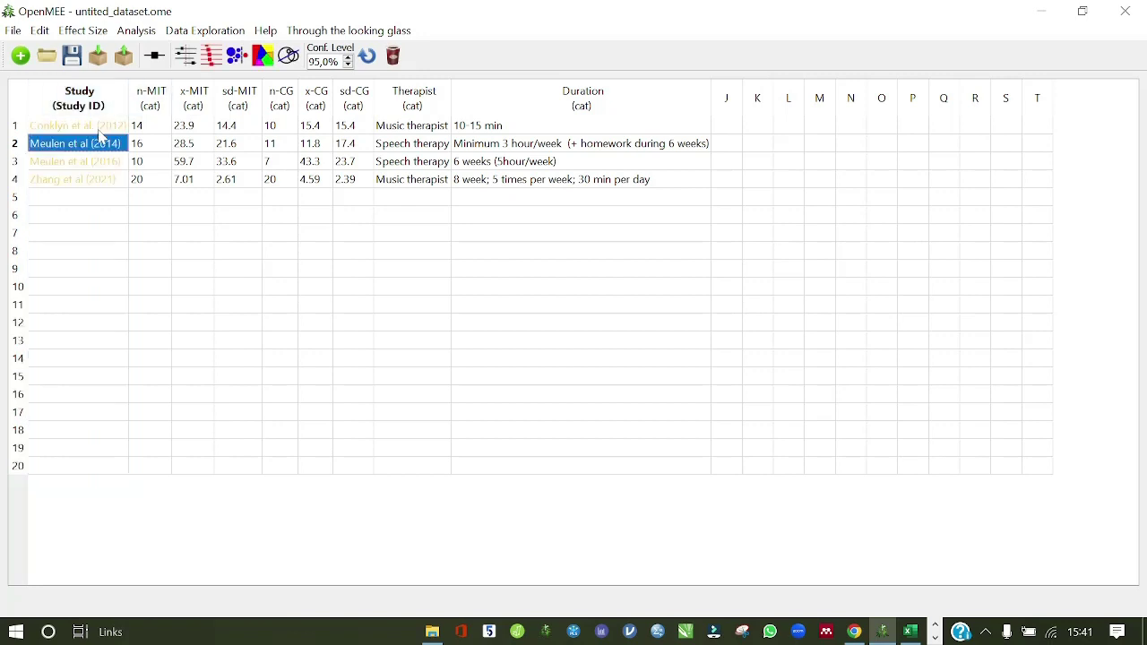
- Change the format of the n-MIT variable to Count
click(148, 105)
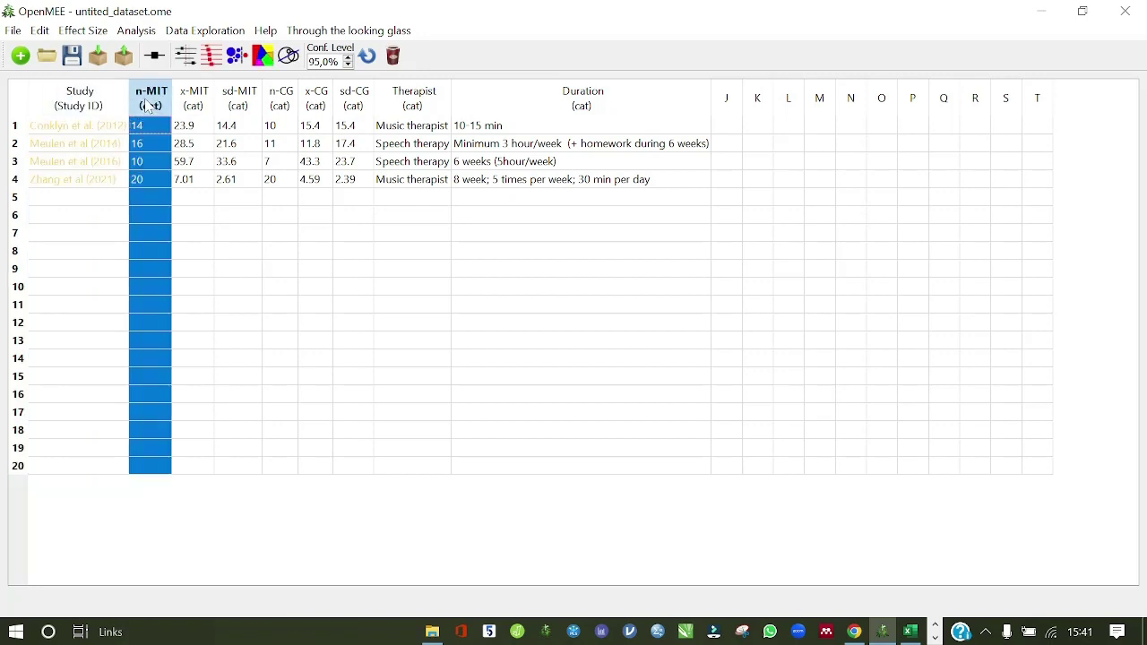
right_click(149, 105)
mouse_move(226, 111)
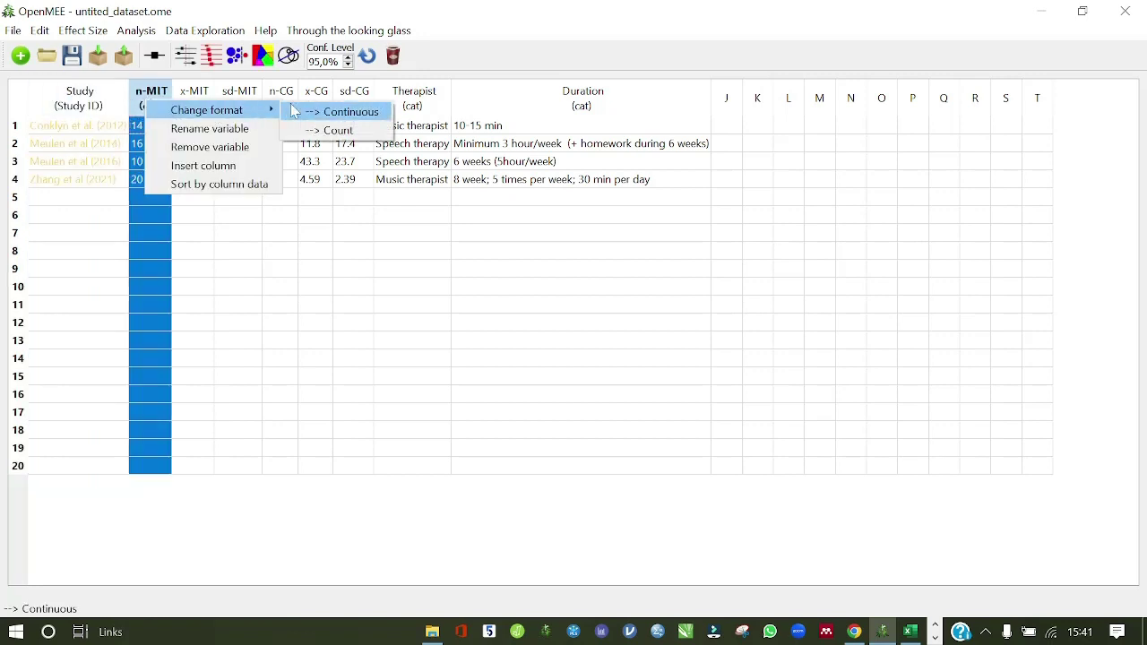
click(337, 131)
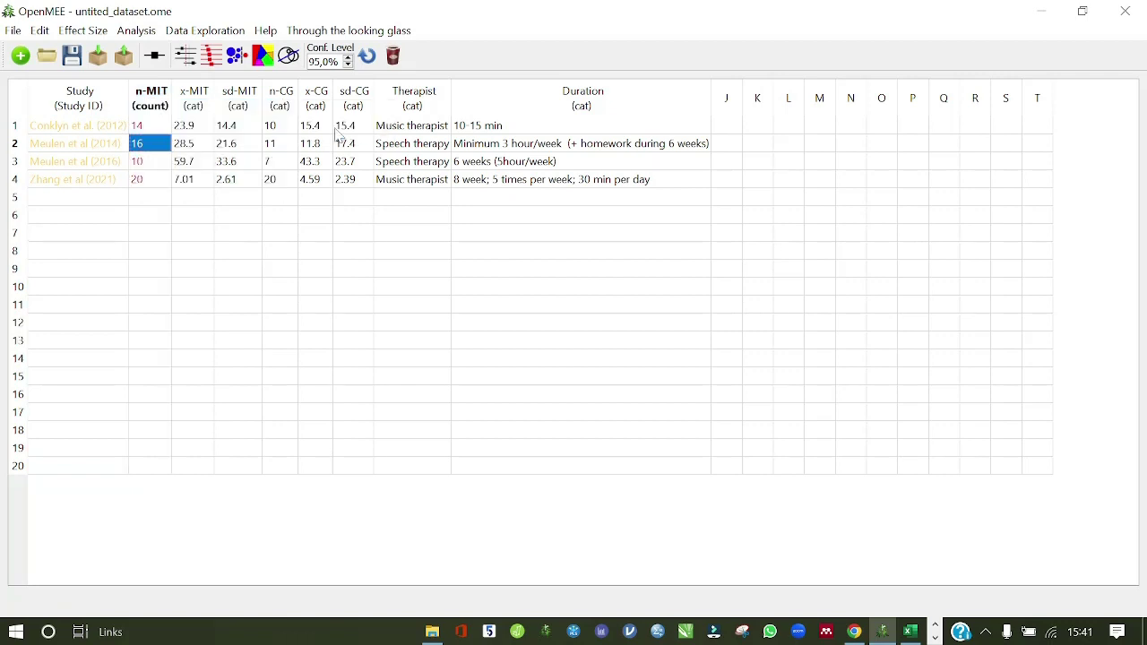
- Change the format of the x-MIT and sd-MIT variables to Continuous
click(202, 108)
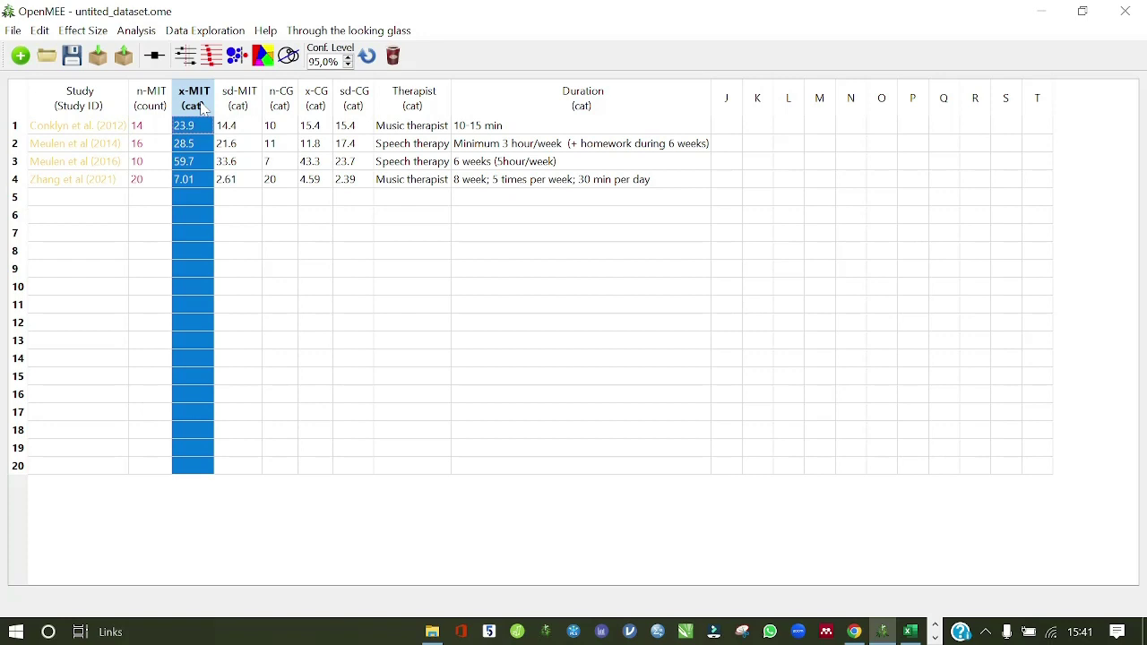
right_click(202, 108)
mouse_move(234, 116)
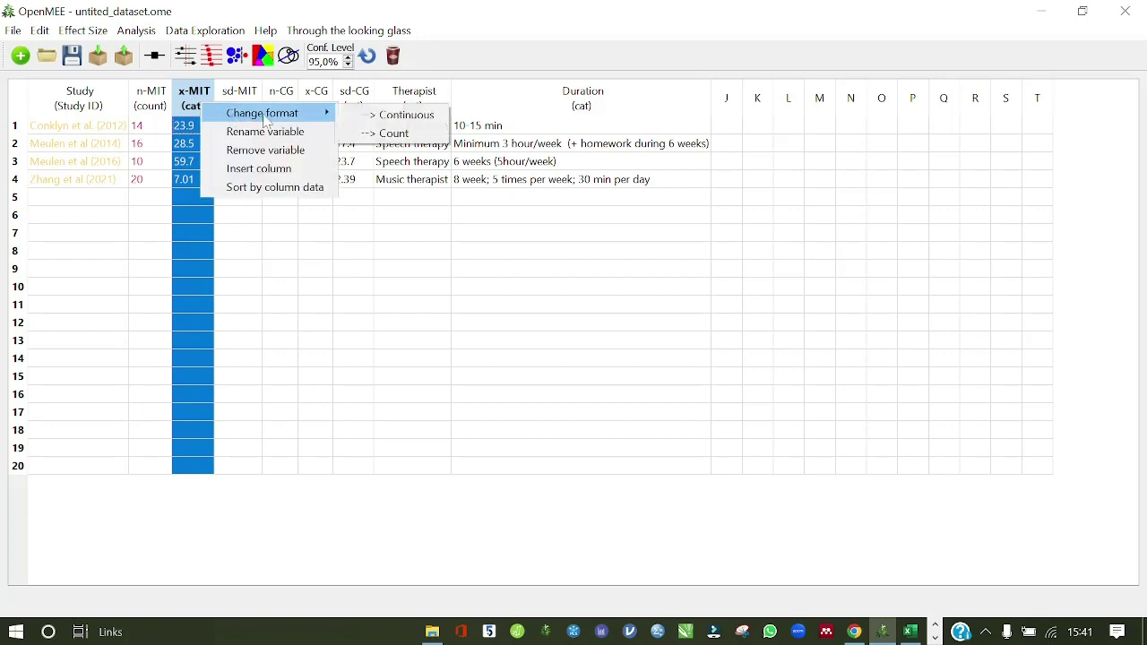
click(361, 115)
click(250, 107)
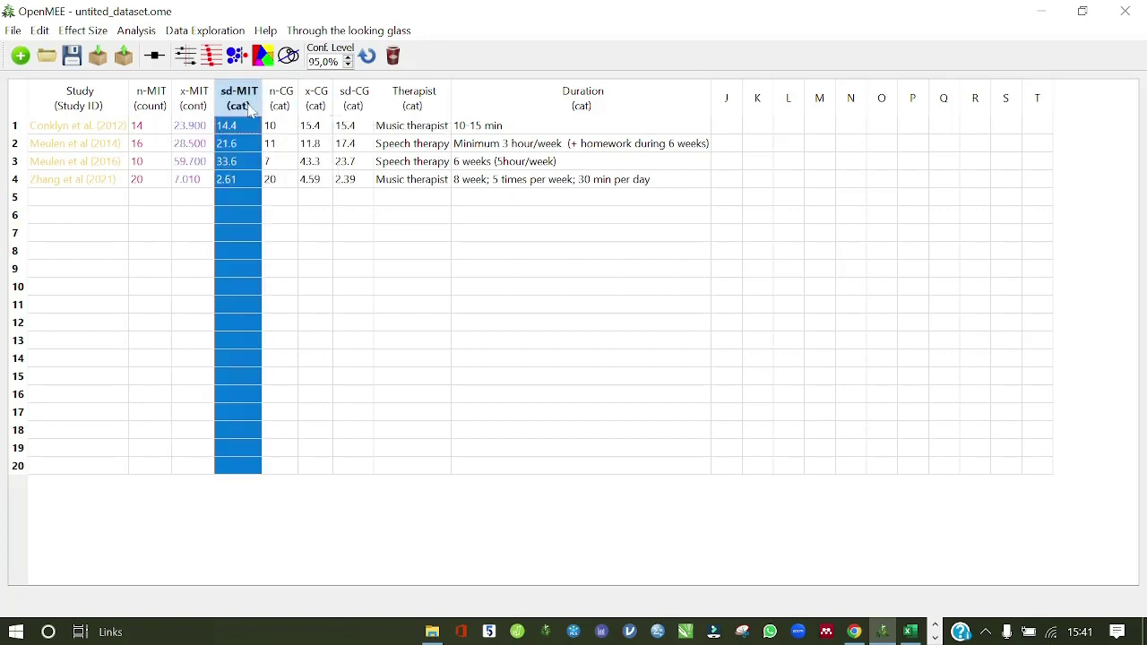
right_click(250, 108)
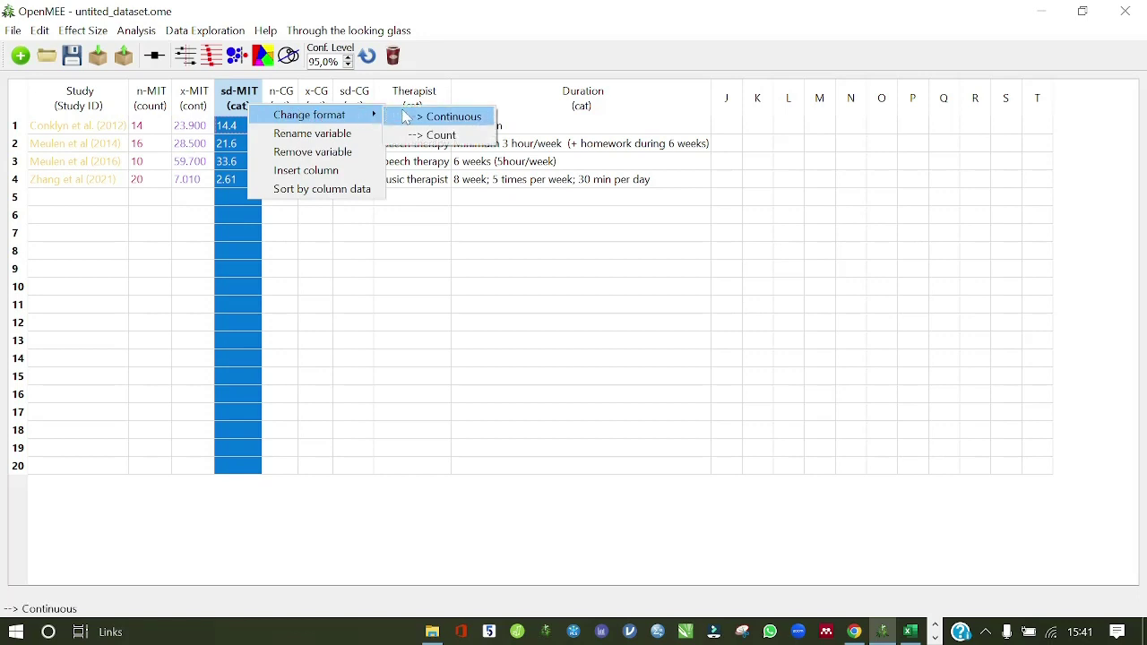
click(394, 115)
- Change the format of the n-CG variable to Count
click(284, 101)
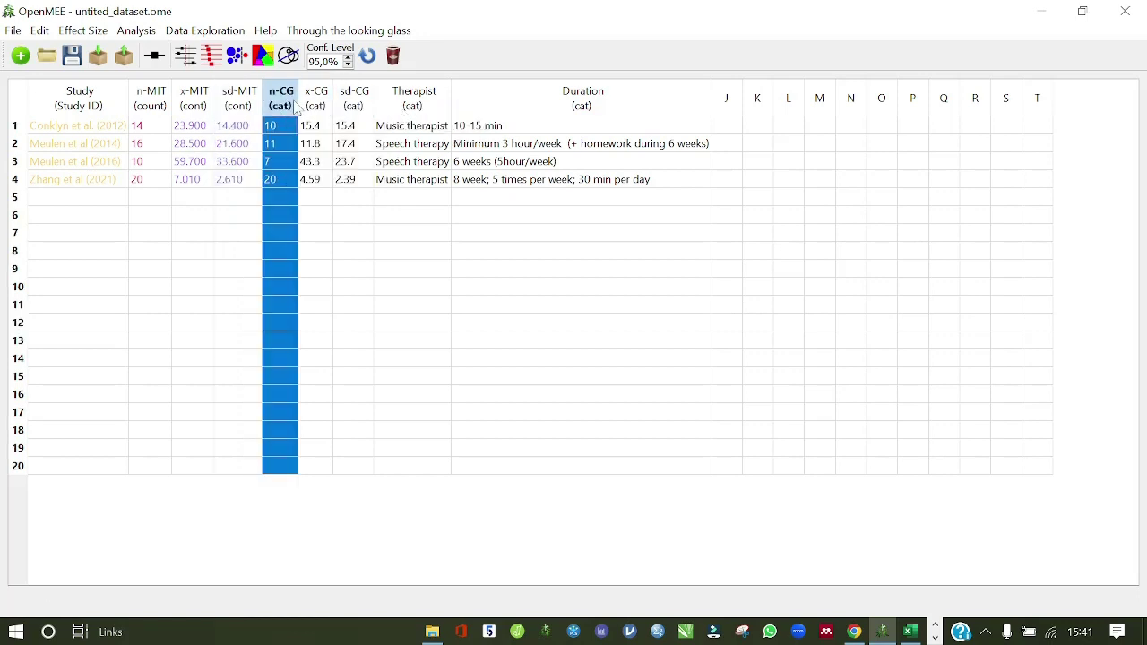
right_click(294, 103)
mouse_move(381, 112)
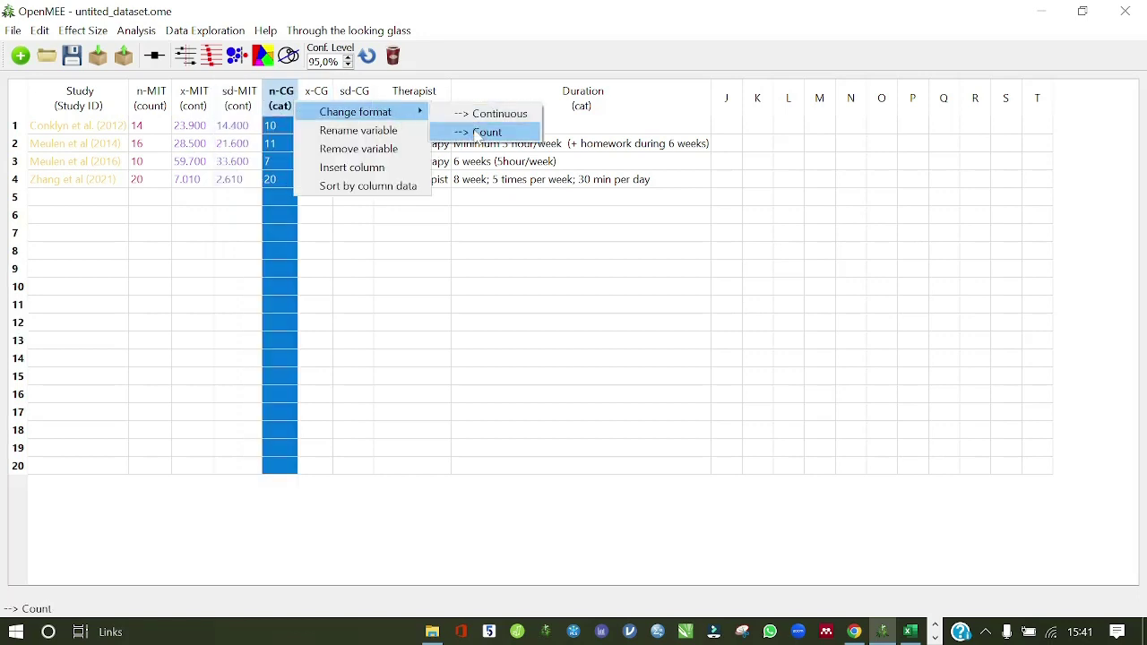
click(466, 132)
- Change the format of the x-CG and sd-CG variables to Continuous
click(316, 98)
right_click(319, 105)
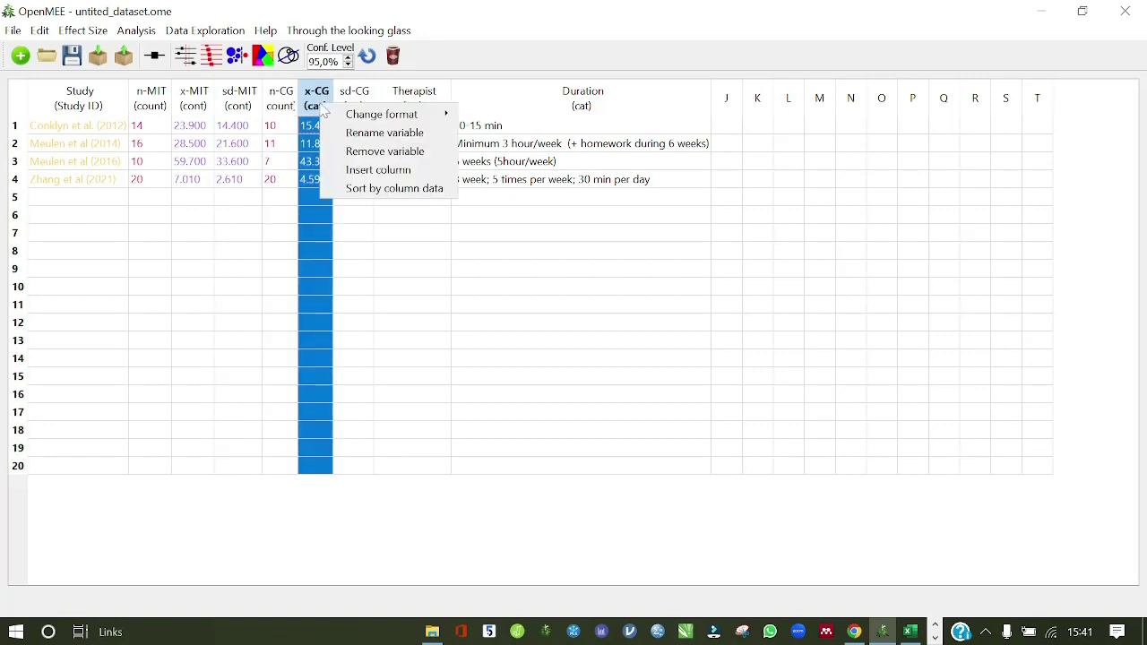
mouse_move(391, 117)
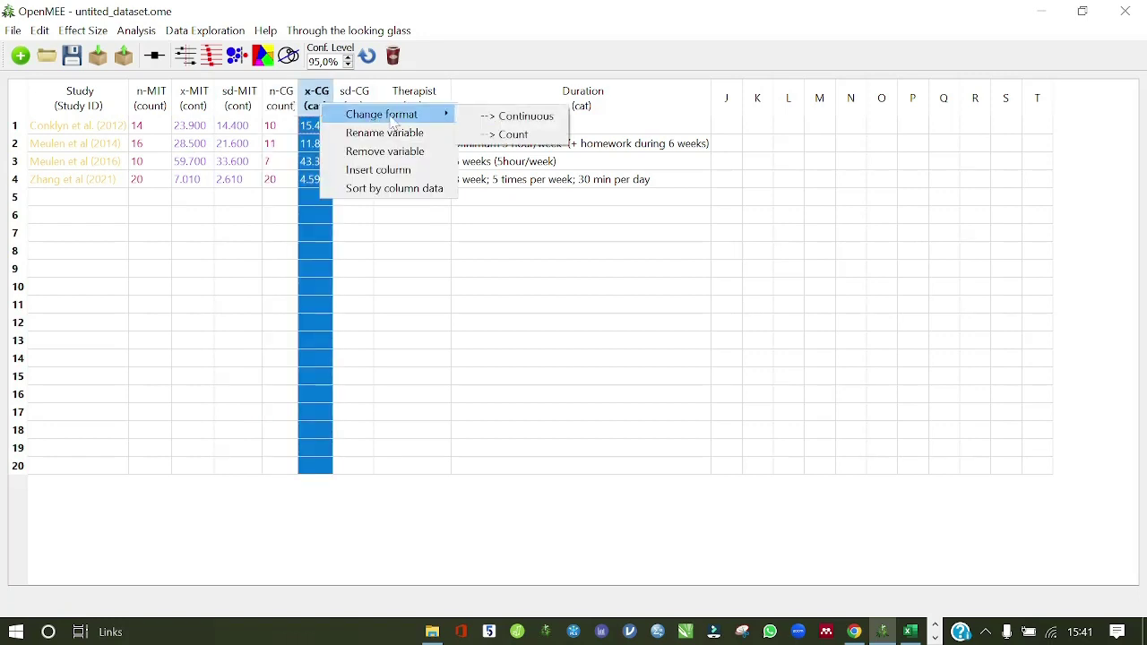
click(480, 118)
click(369, 103)
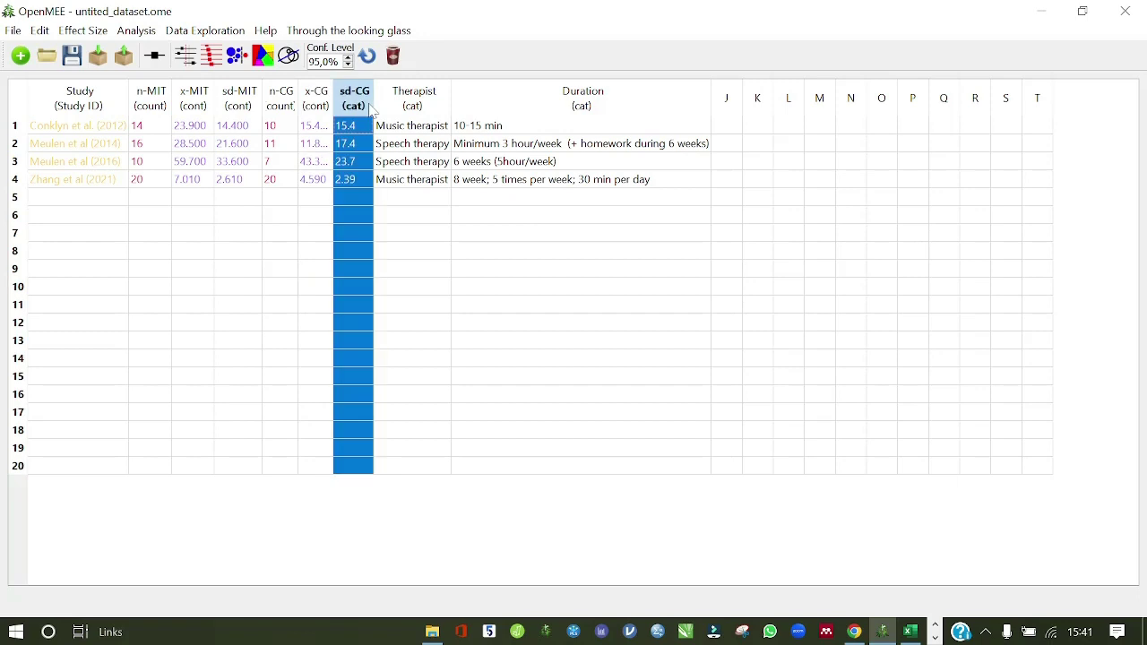
right_click(369, 103)
mouse_move(460, 119)
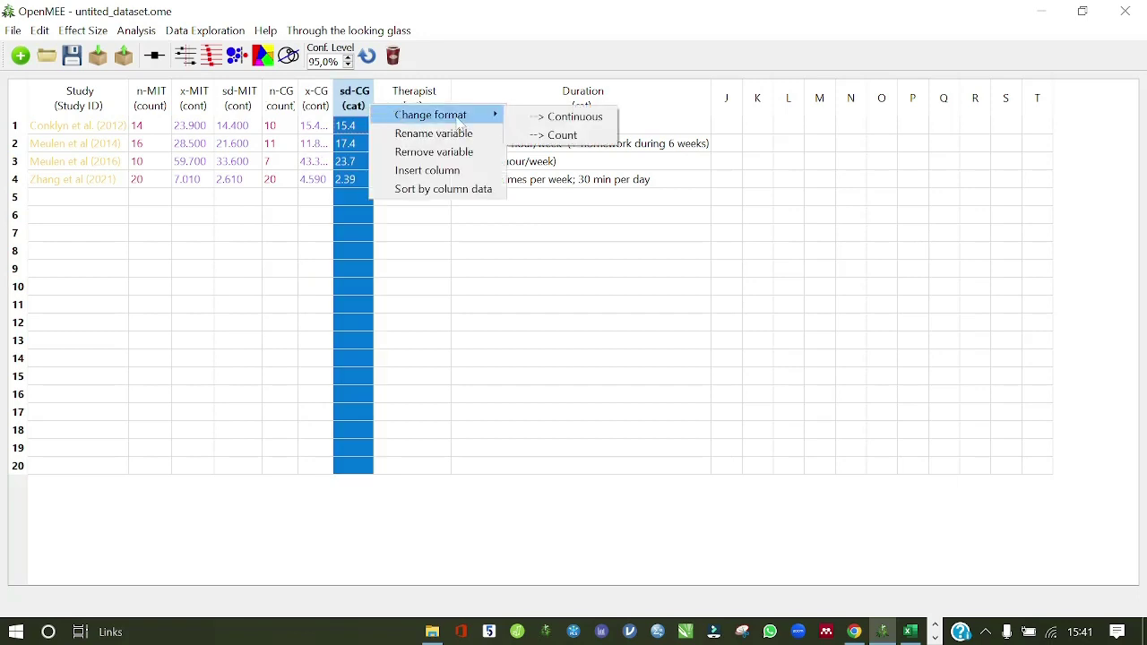
click(542, 123)
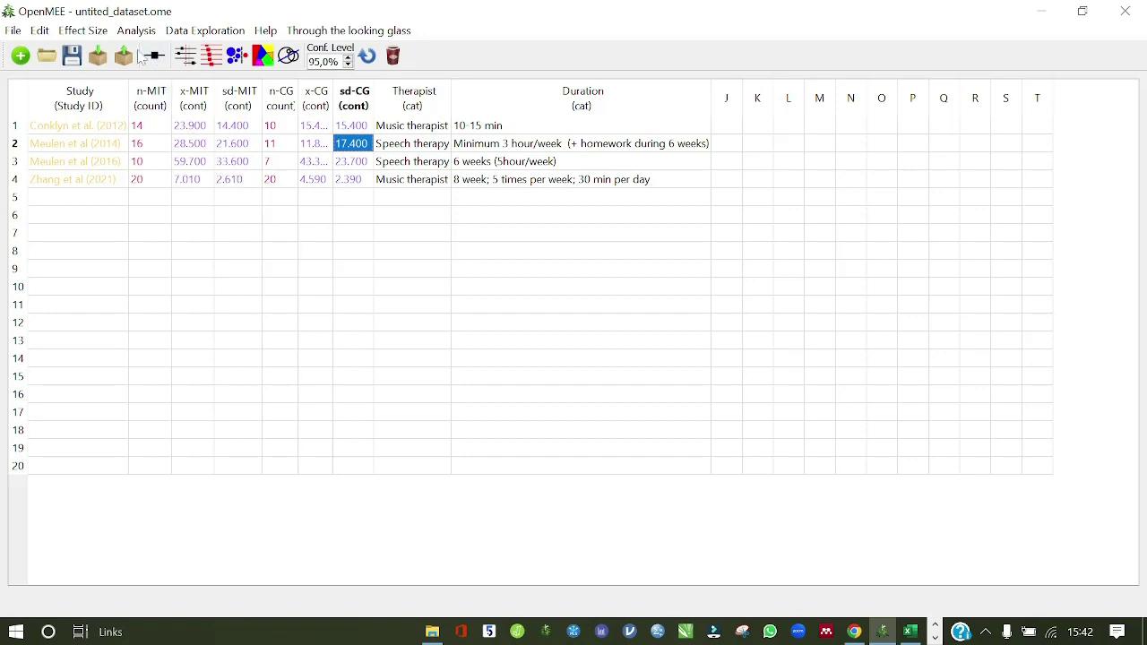
- Start an effect size calculation with means and standard deviations as data type and Hedges' d as effect size
click(95, 34)
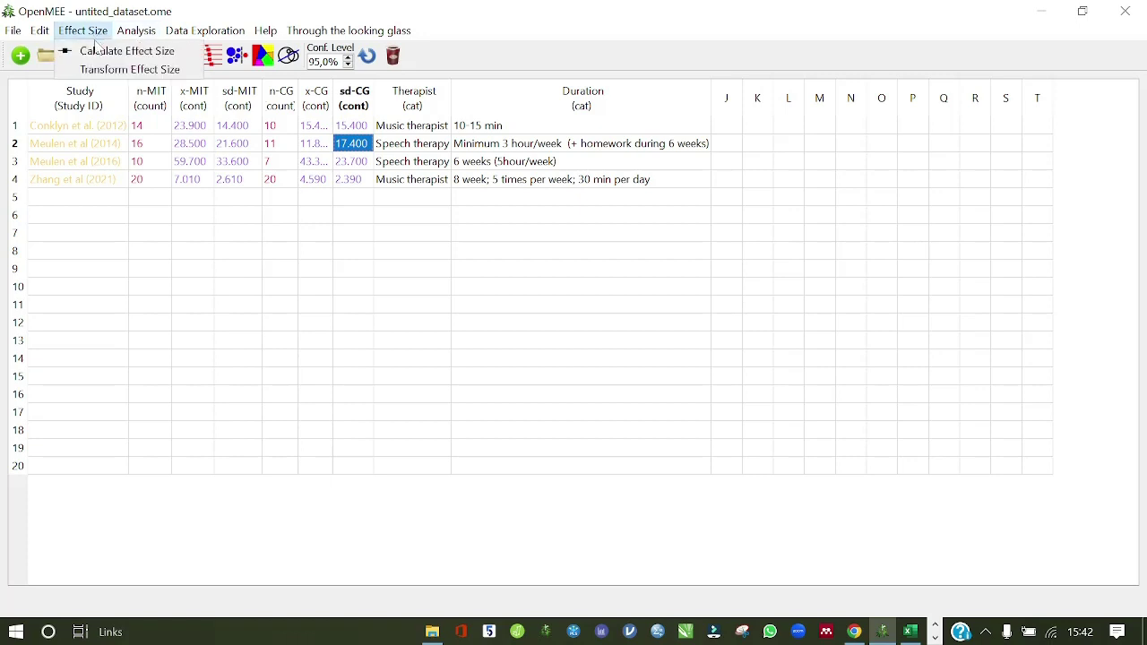
click(99, 54)
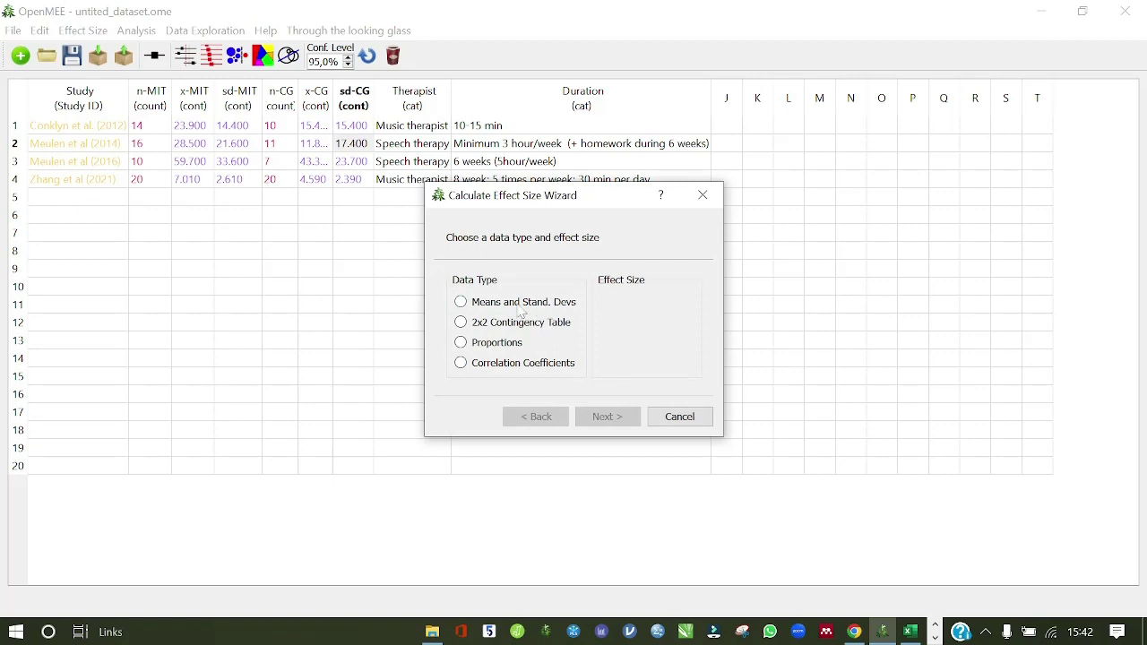
click(460, 304)
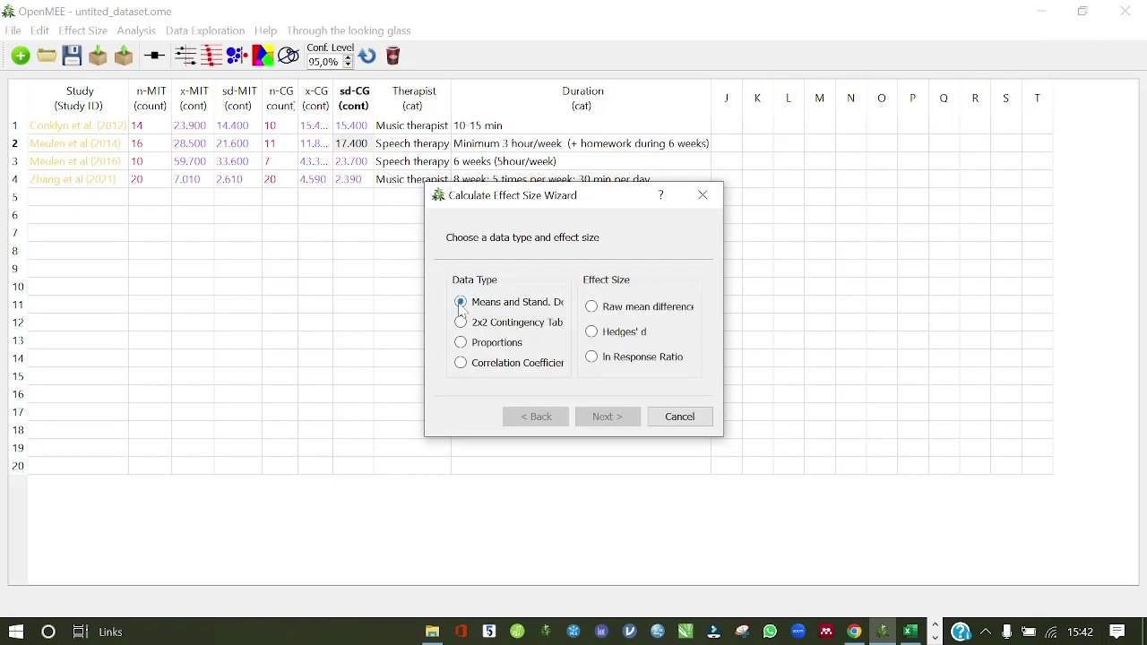
click(593, 333)
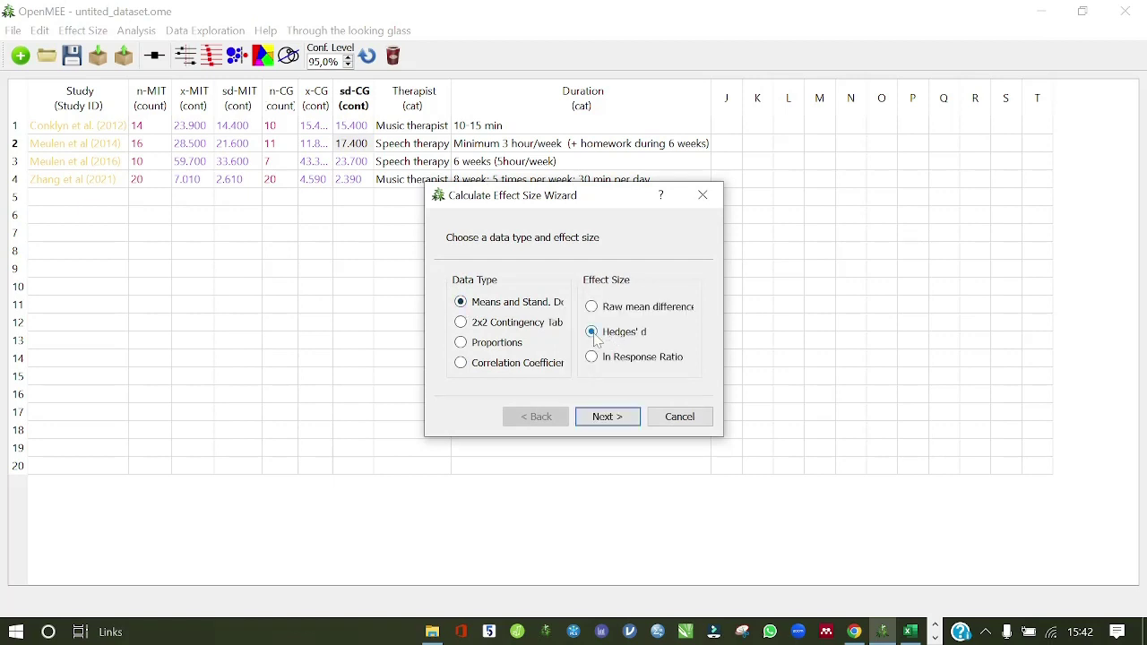
- Assign the control group columns: x-CG as mean, sd-CG as standard deviation and n-CG as sample size
click(607, 417)
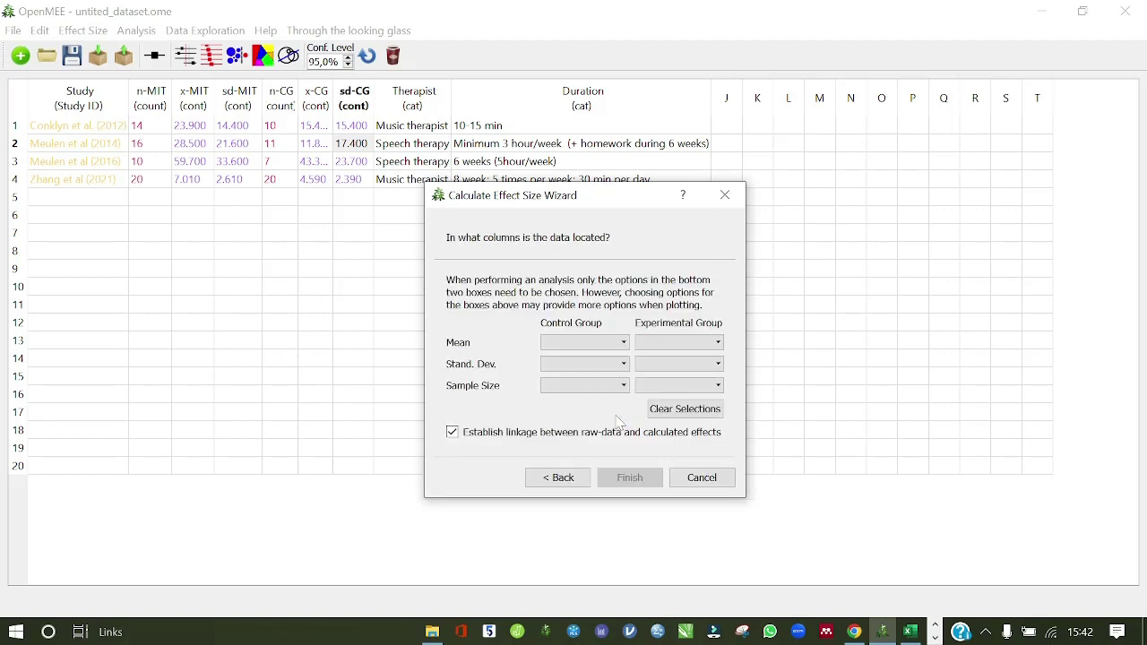
click(566, 346)
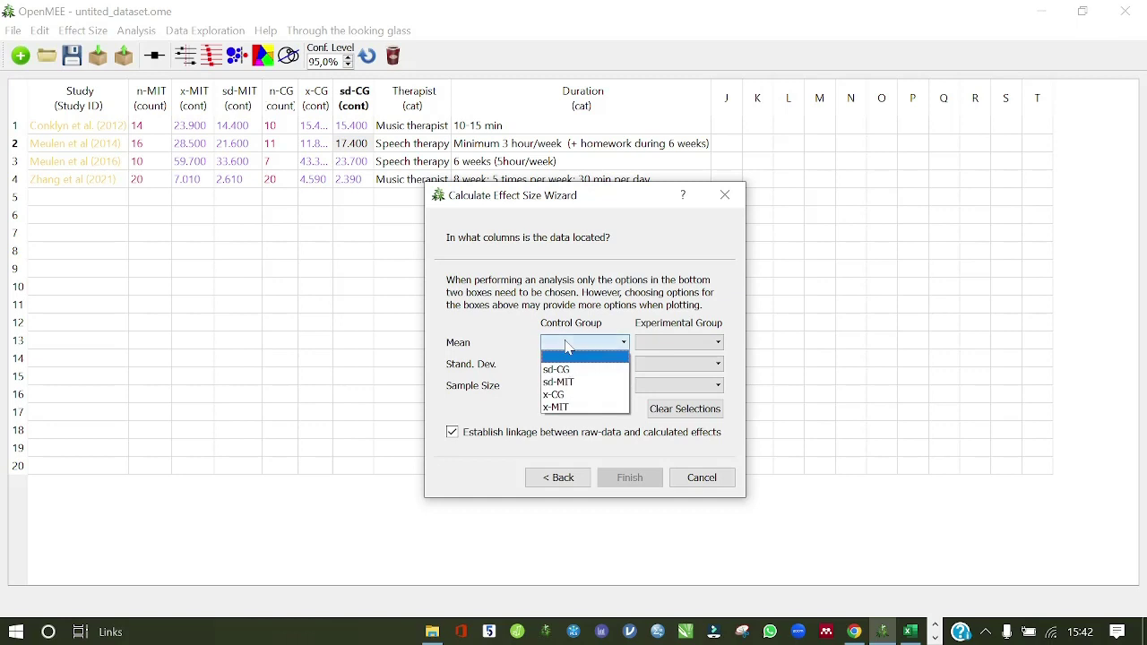
click(563, 394)
click(576, 368)
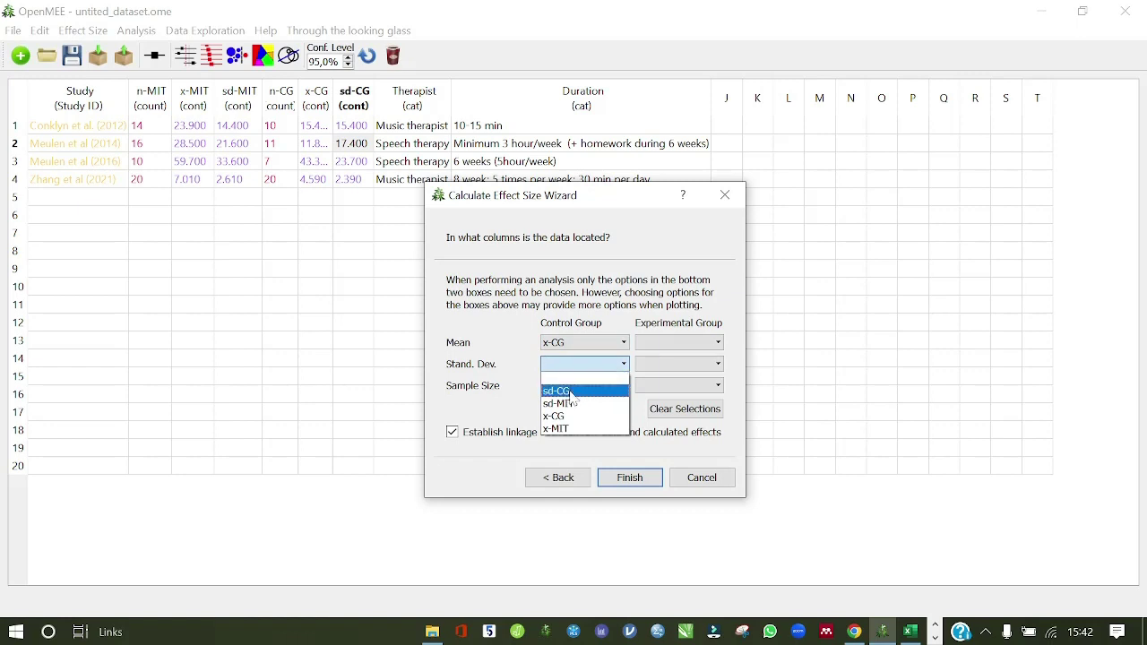
click(565, 392)
click(571, 388)
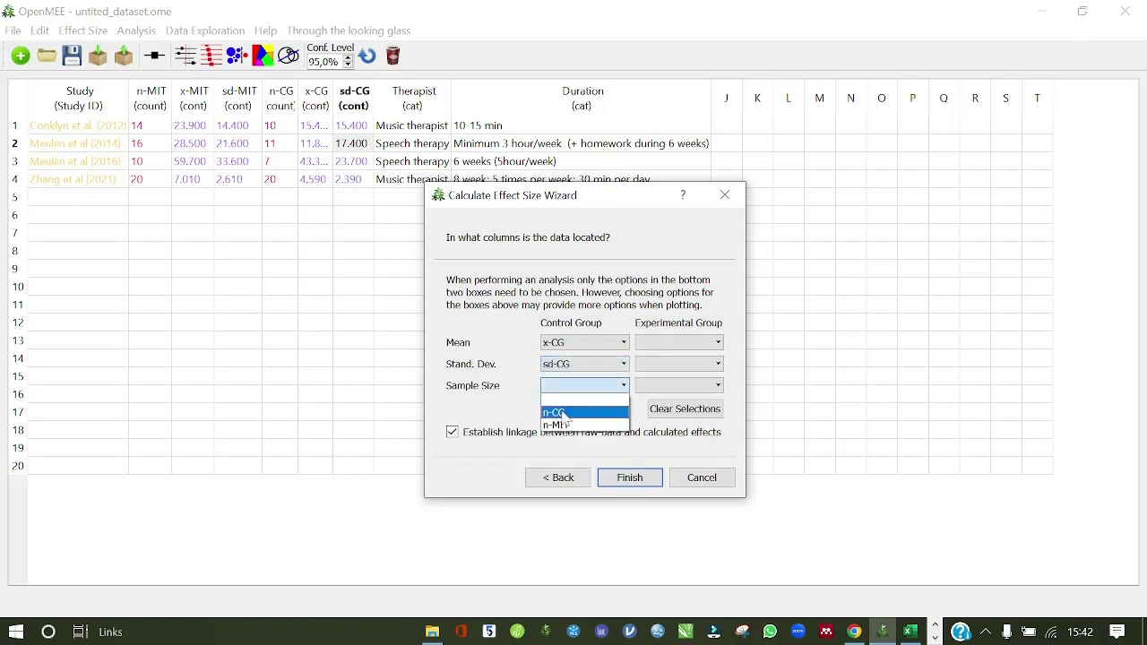
click(565, 413)
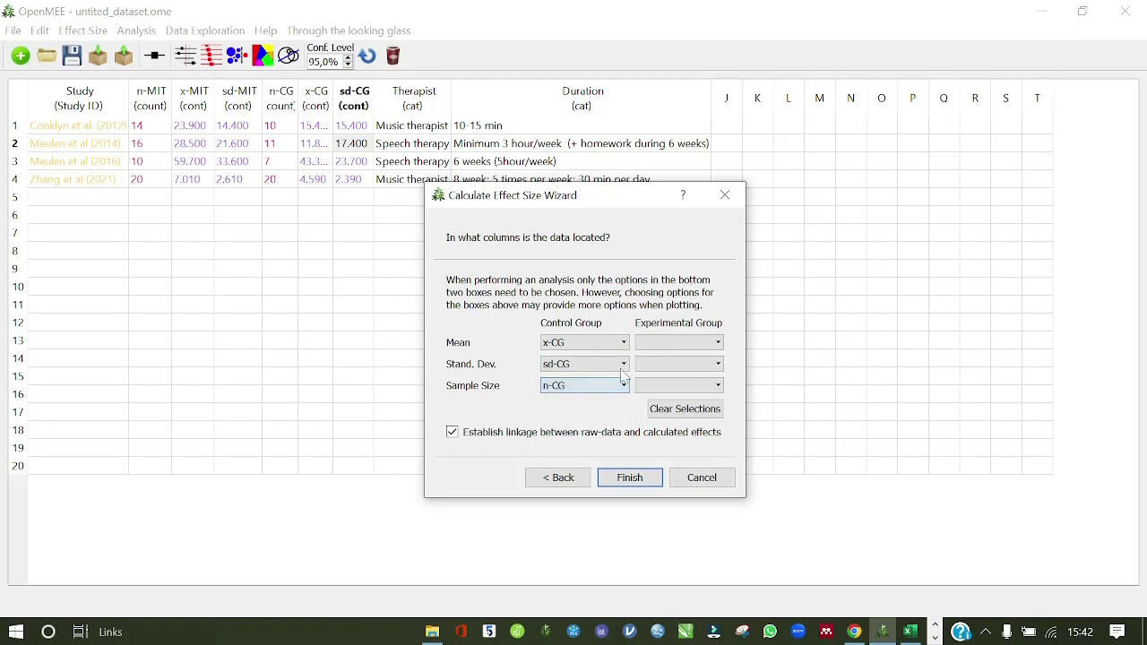
- Assign x-MIT, sd-MIT and n-MIT as the experimental group's mean, standard deviation and sample size, and calculate the effect sizes
click(676, 344)
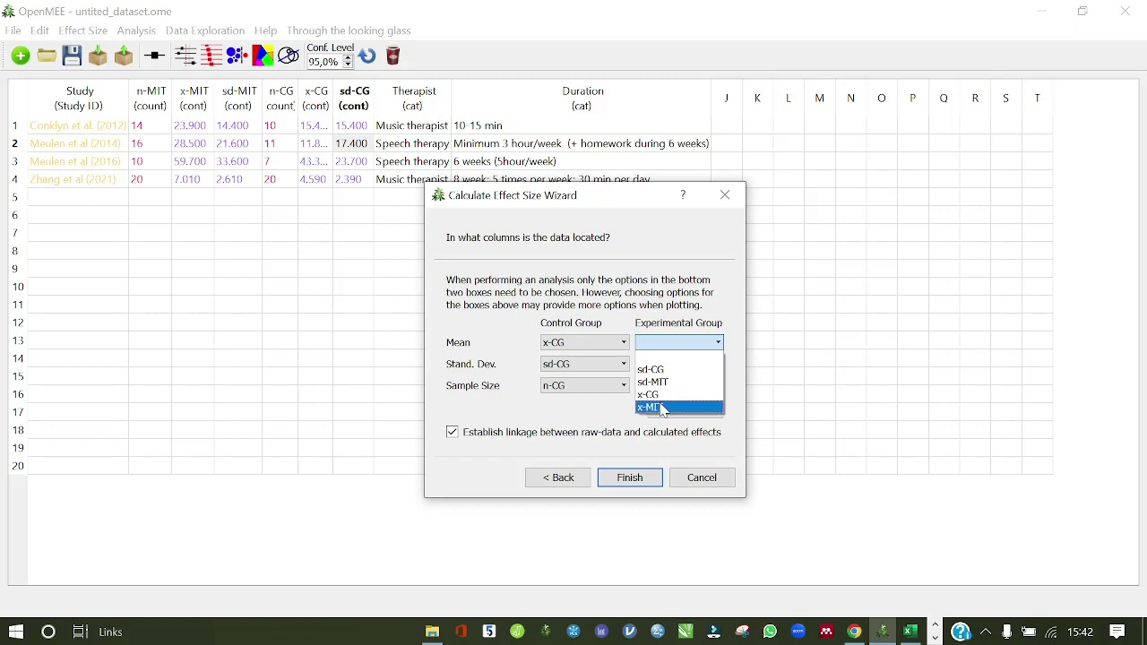
click(661, 408)
click(670, 365)
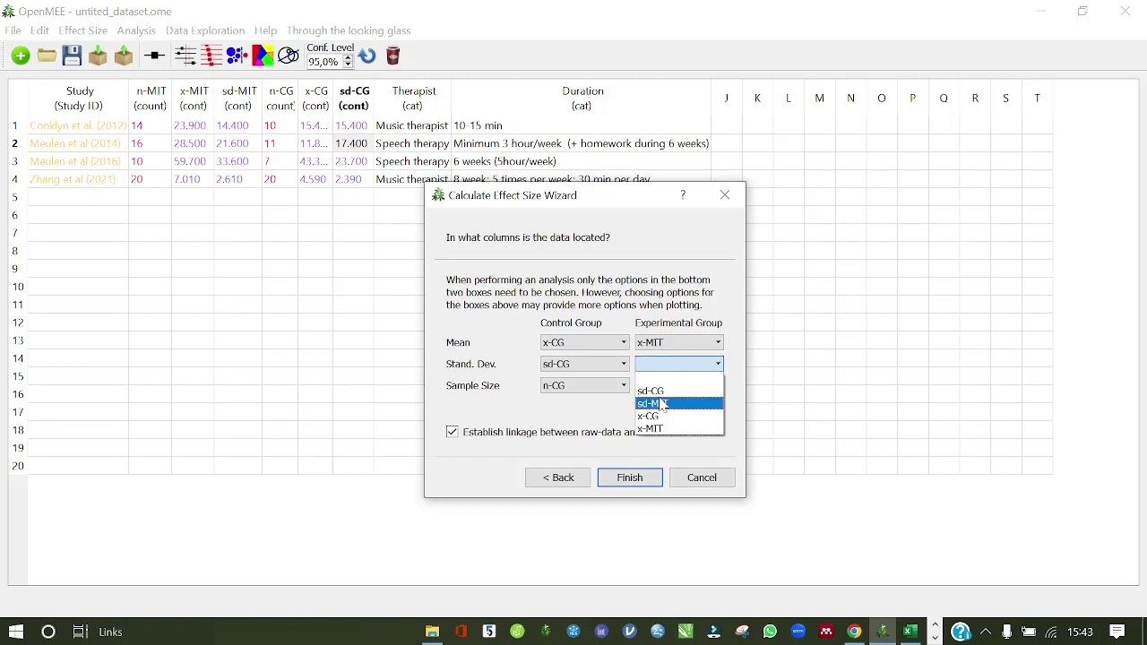
click(663, 405)
click(679, 386)
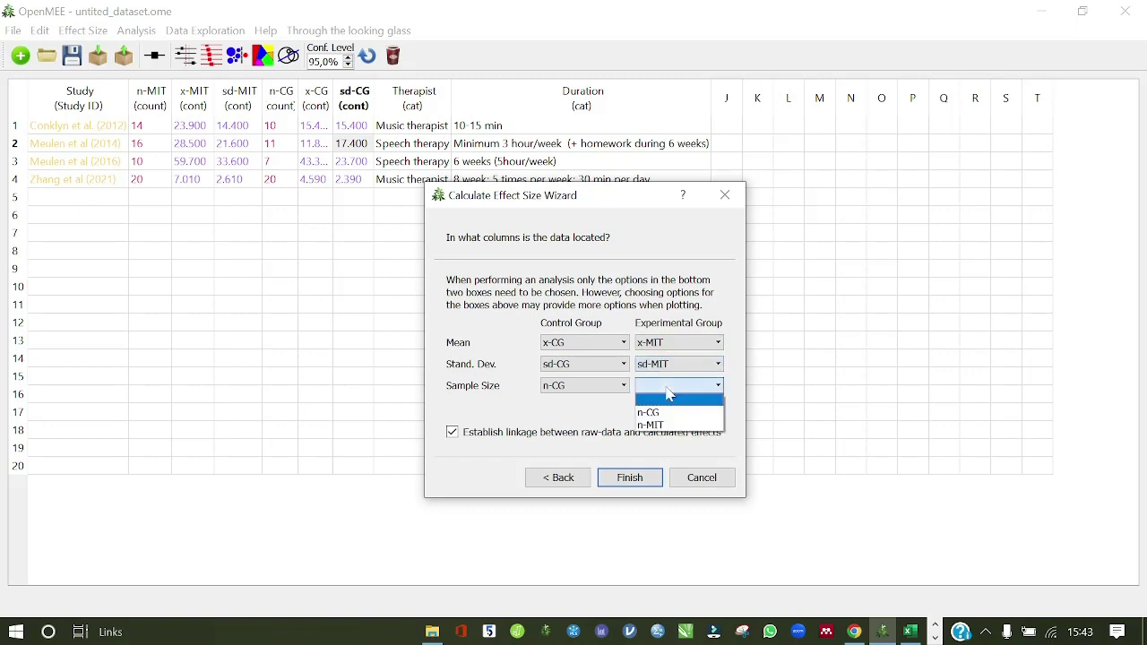
click(652, 426)
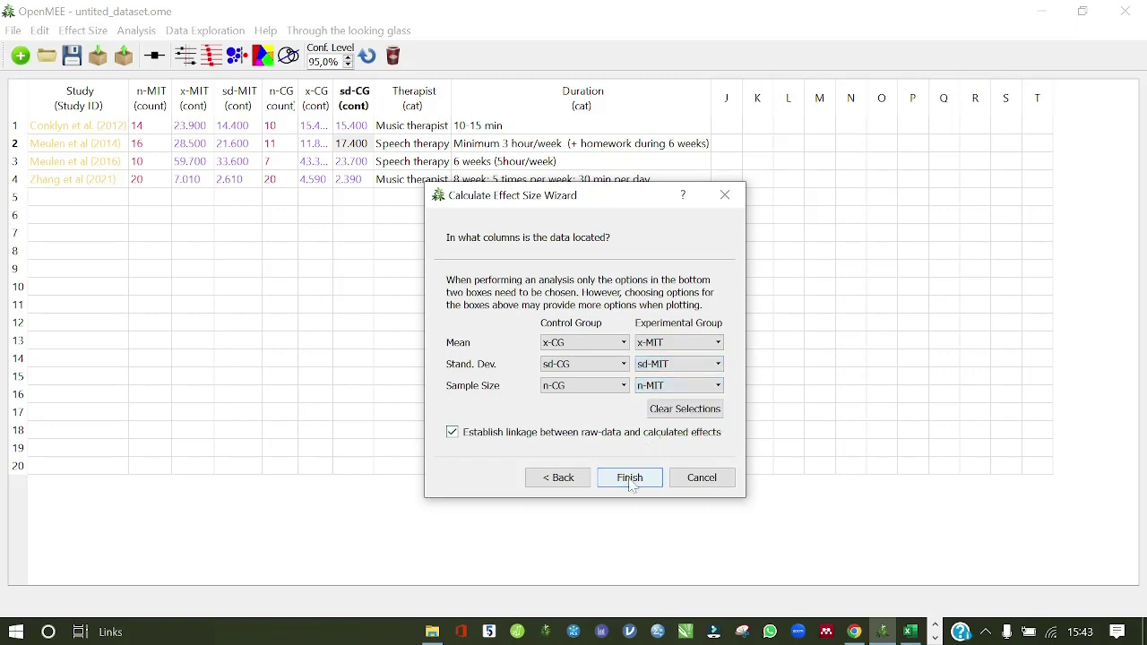
click(629, 477)
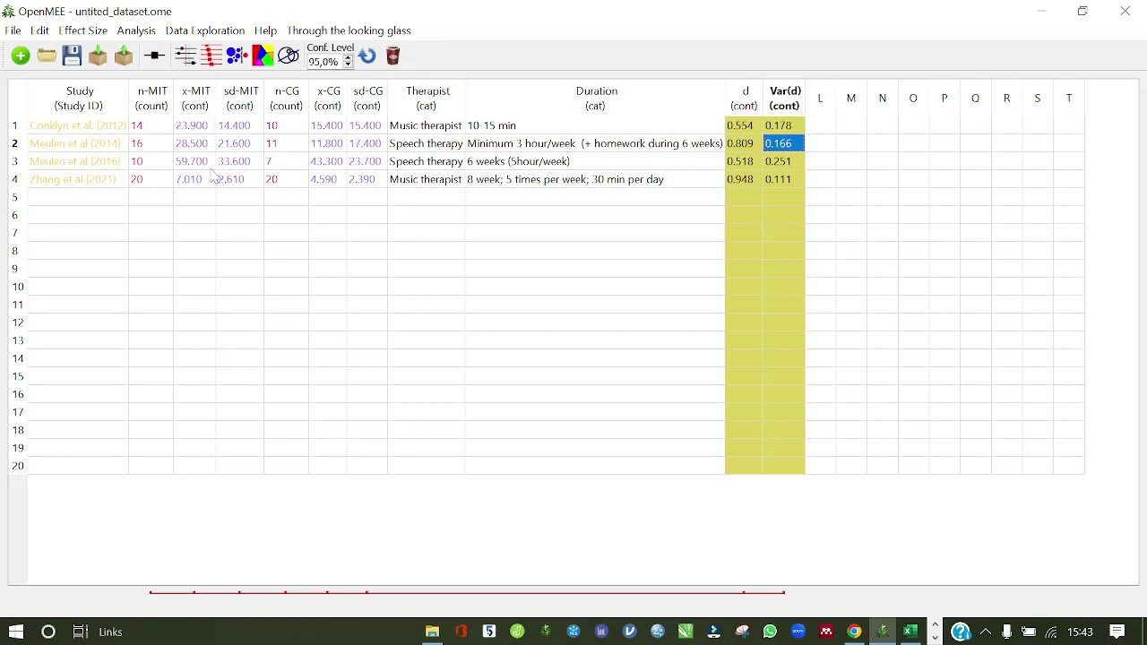
- Set up a standard meta-analysis of means and standard deviations with Hedges' d, including all studies
click(137, 33)
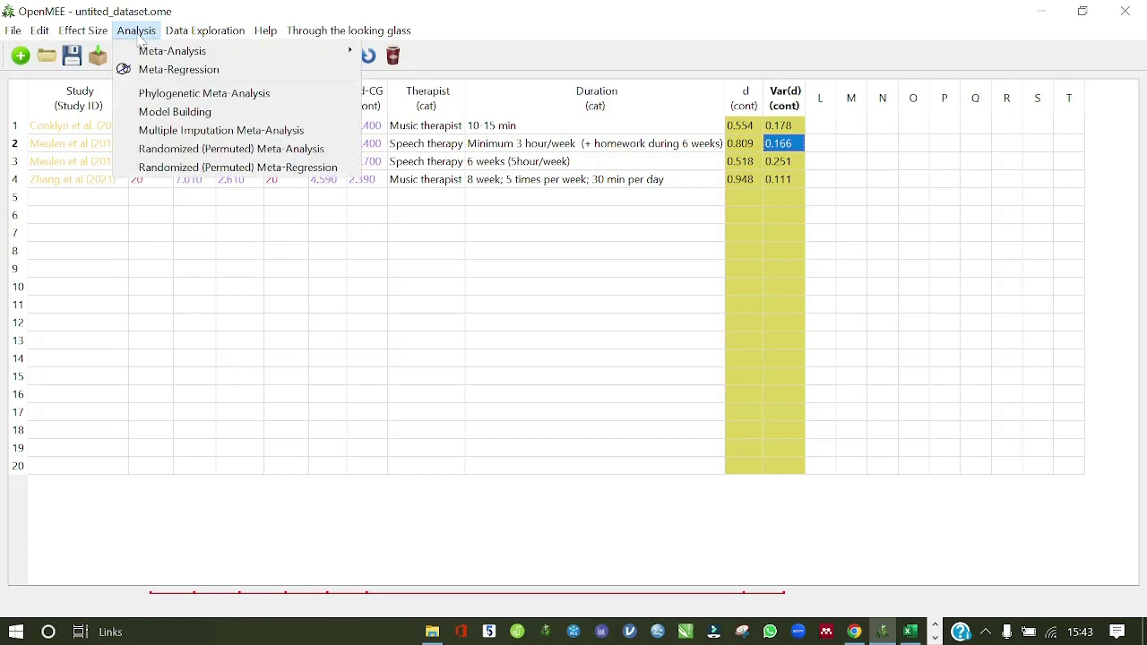
mouse_move(152, 53)
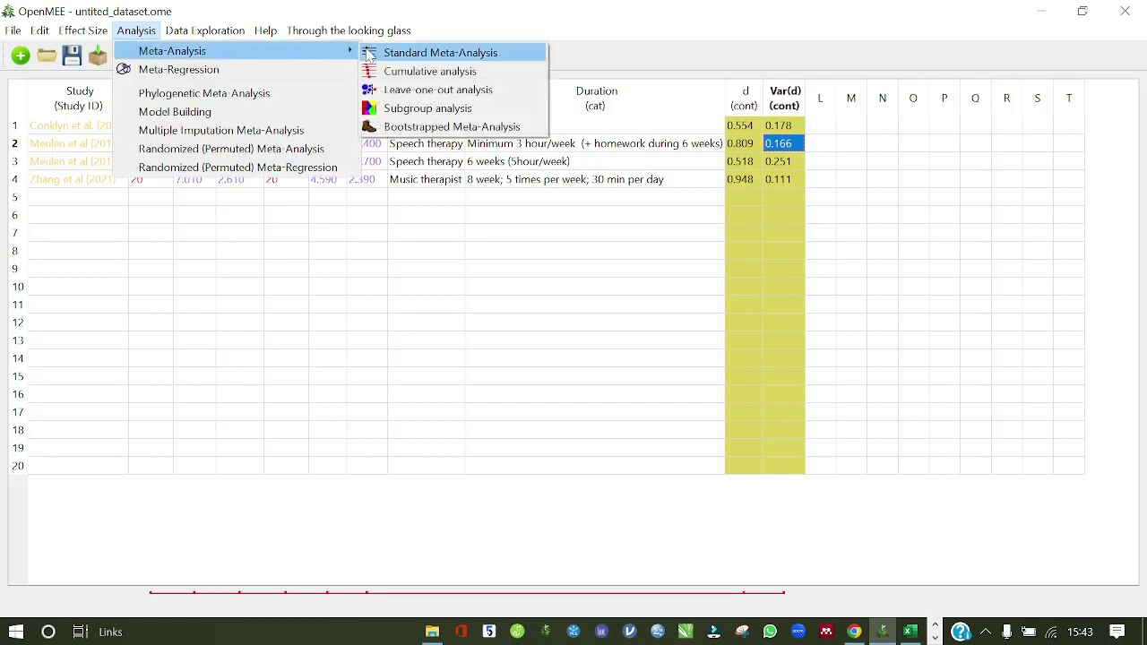
click(396, 55)
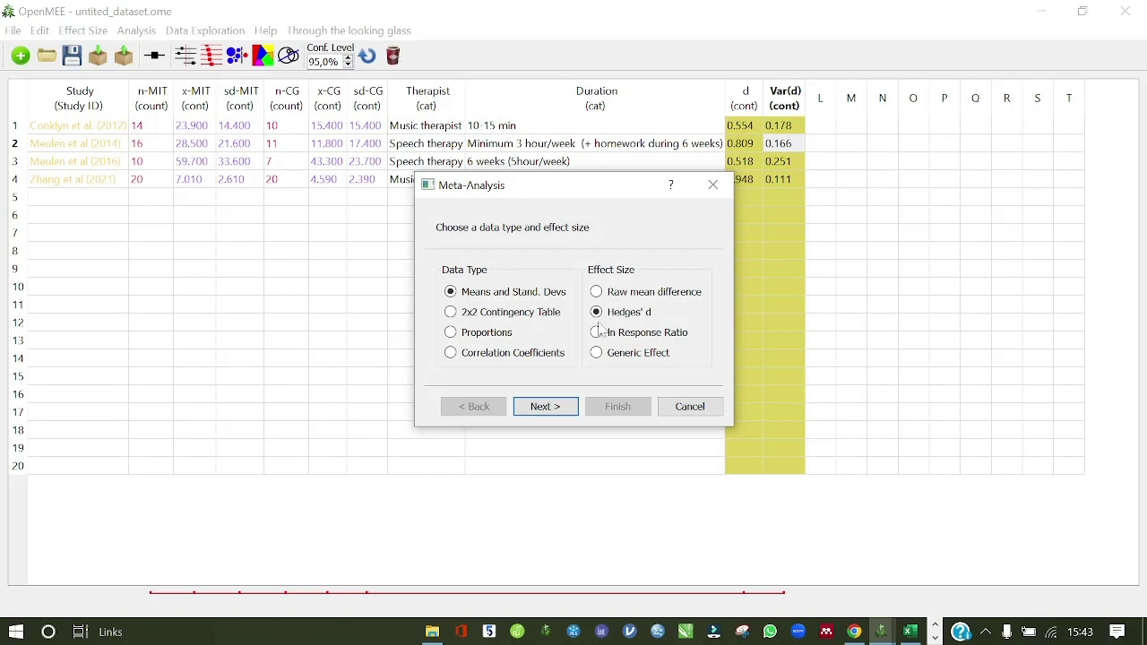
click(563, 408)
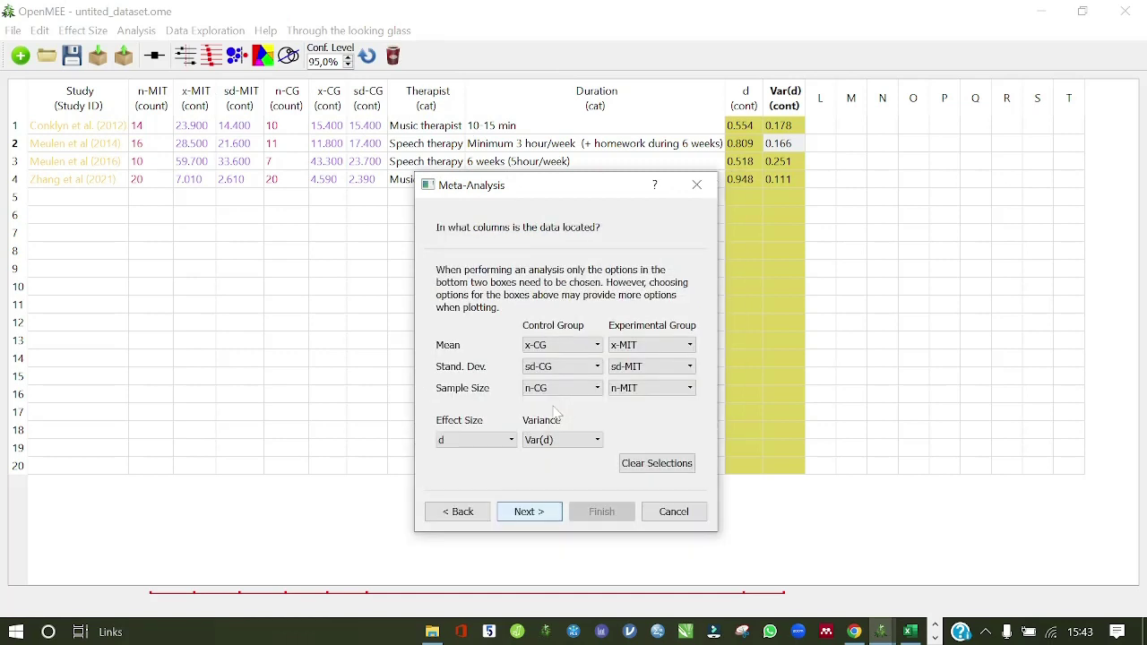
click(528, 512)
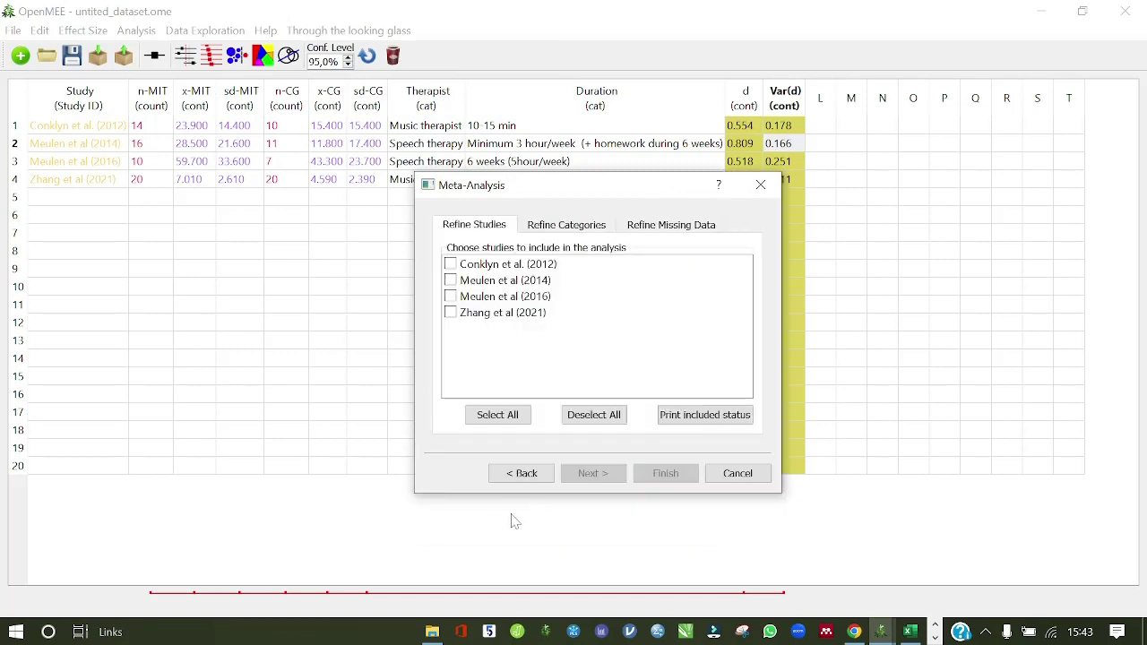
click(484, 419)
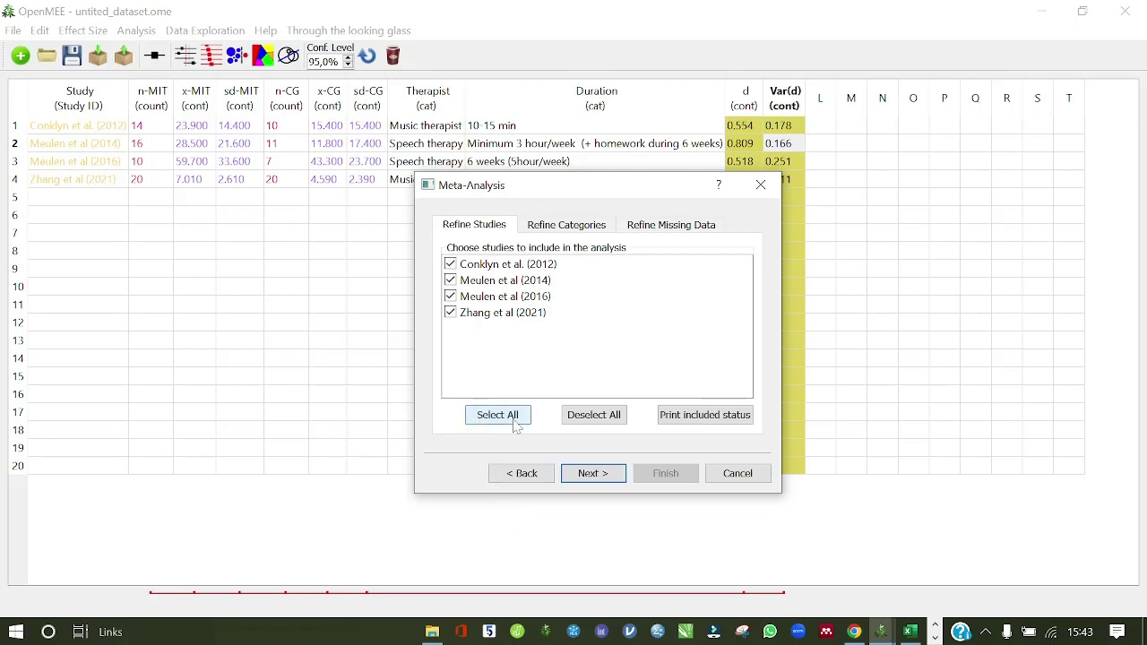
click(586, 475)
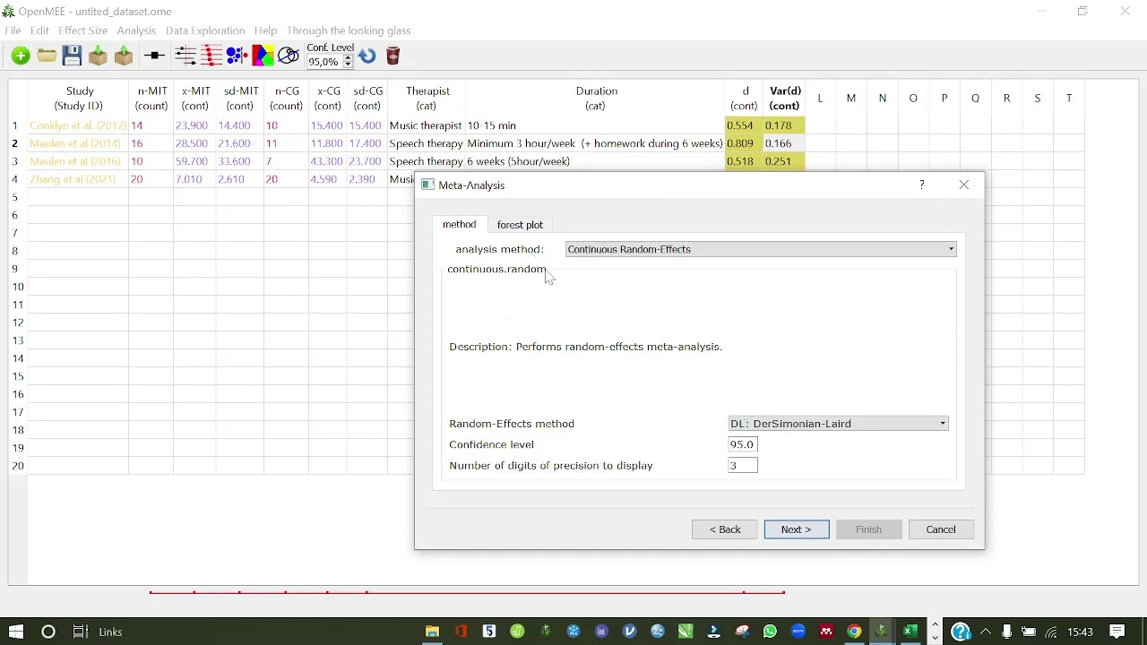
- Run the Continuous Random-Effects meta-analysis with the default forest plot settings and image path
click(518, 228)
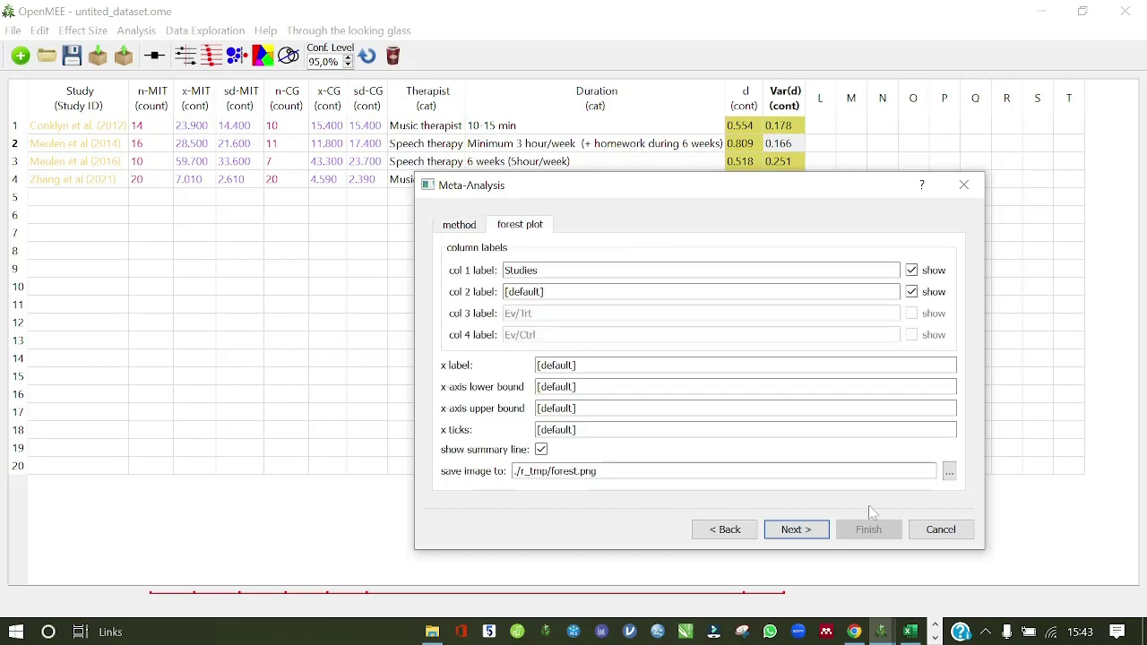
click(948, 472)
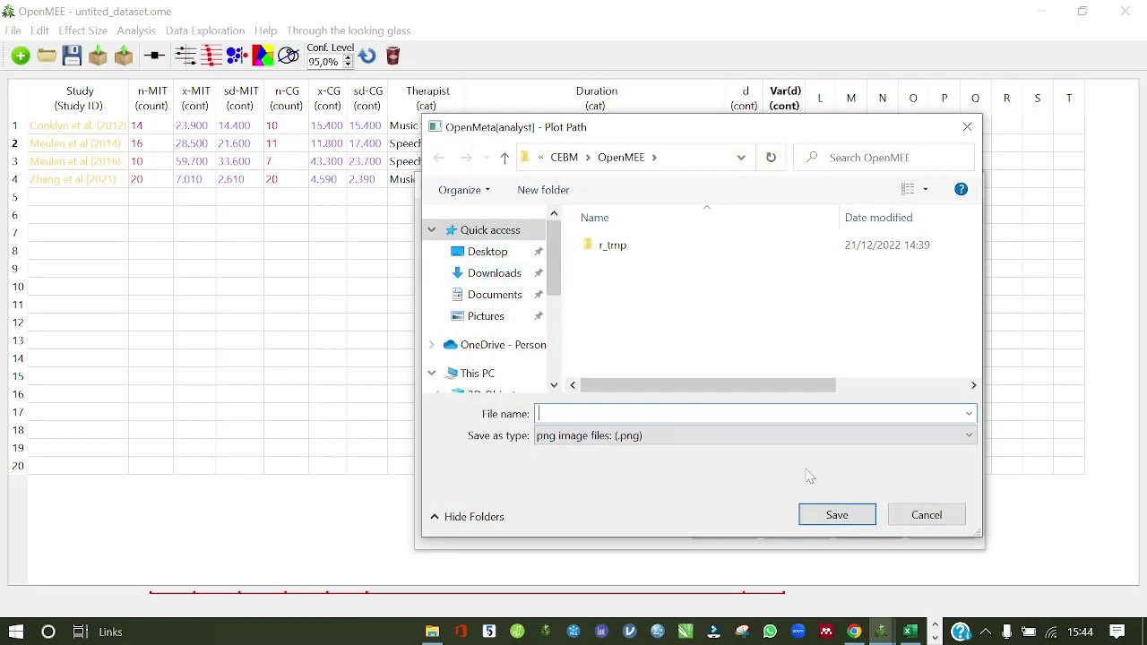
click(910, 517)
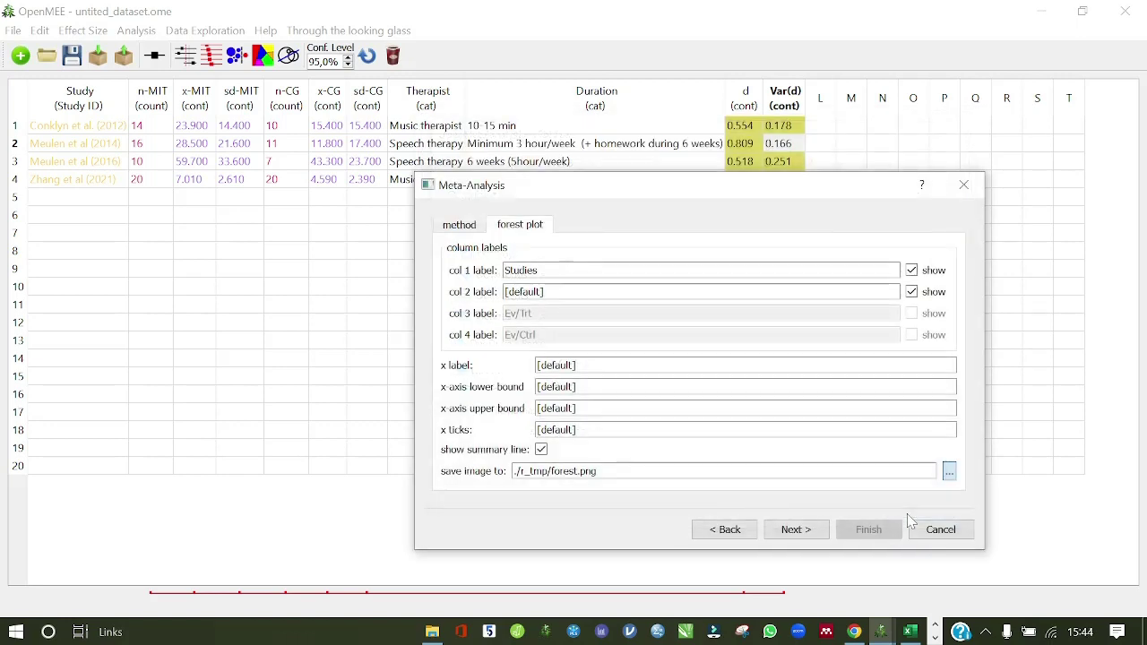
click(781, 532)
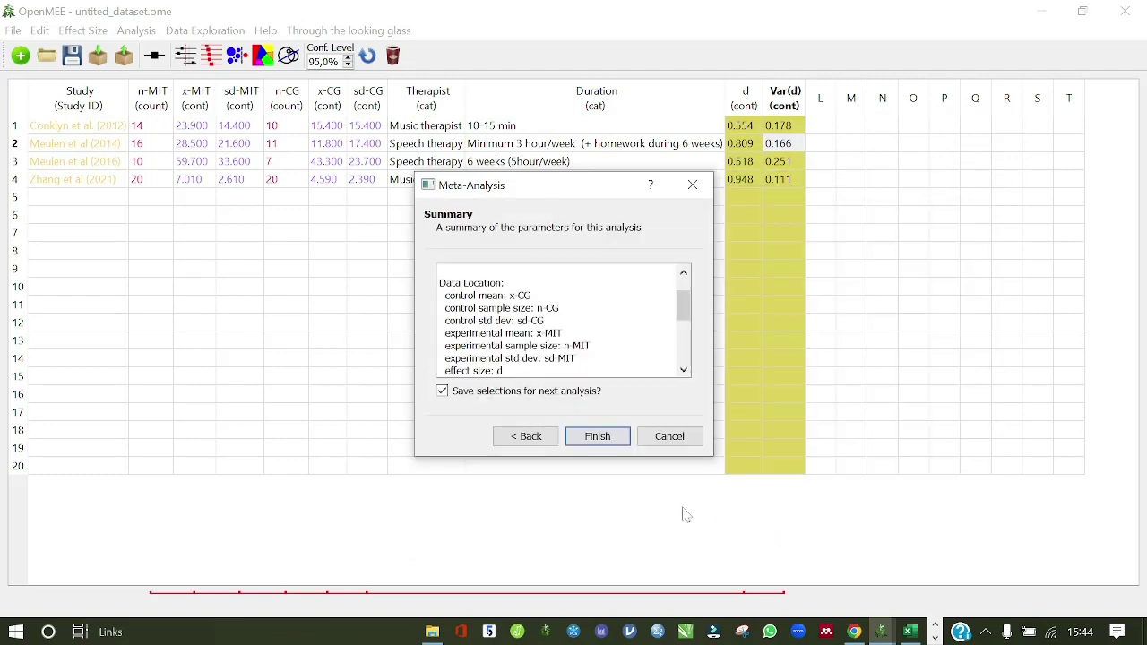
click(599, 436)
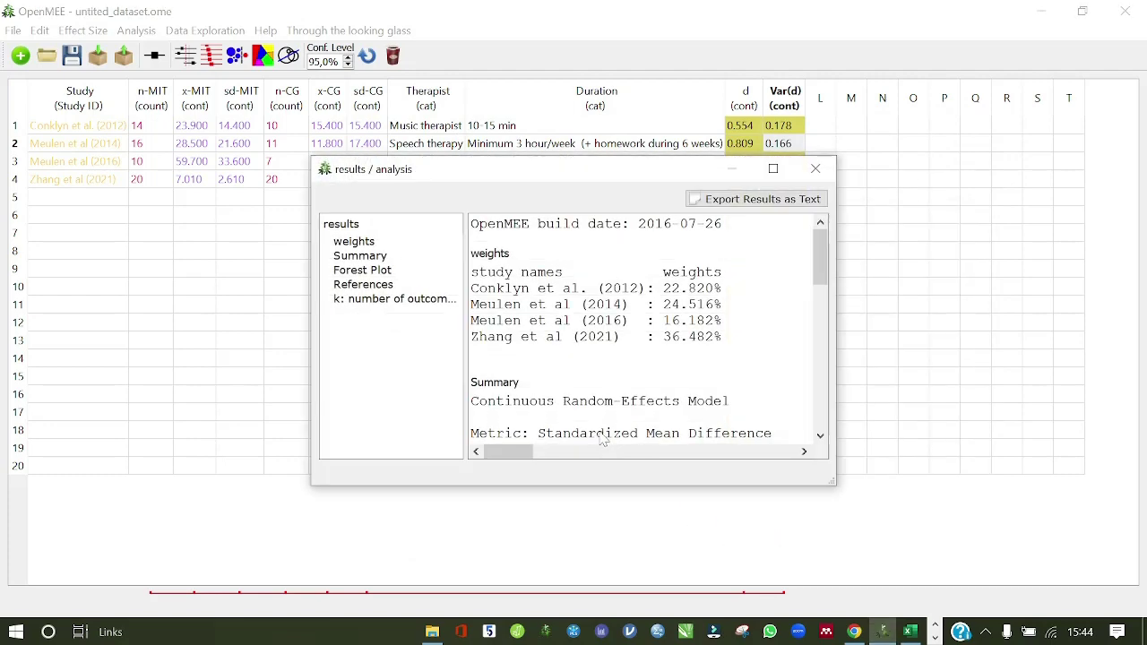
- Examine the study weights, model results and heterogeneity in the enlarged analysis results, and close them
click(772, 168)
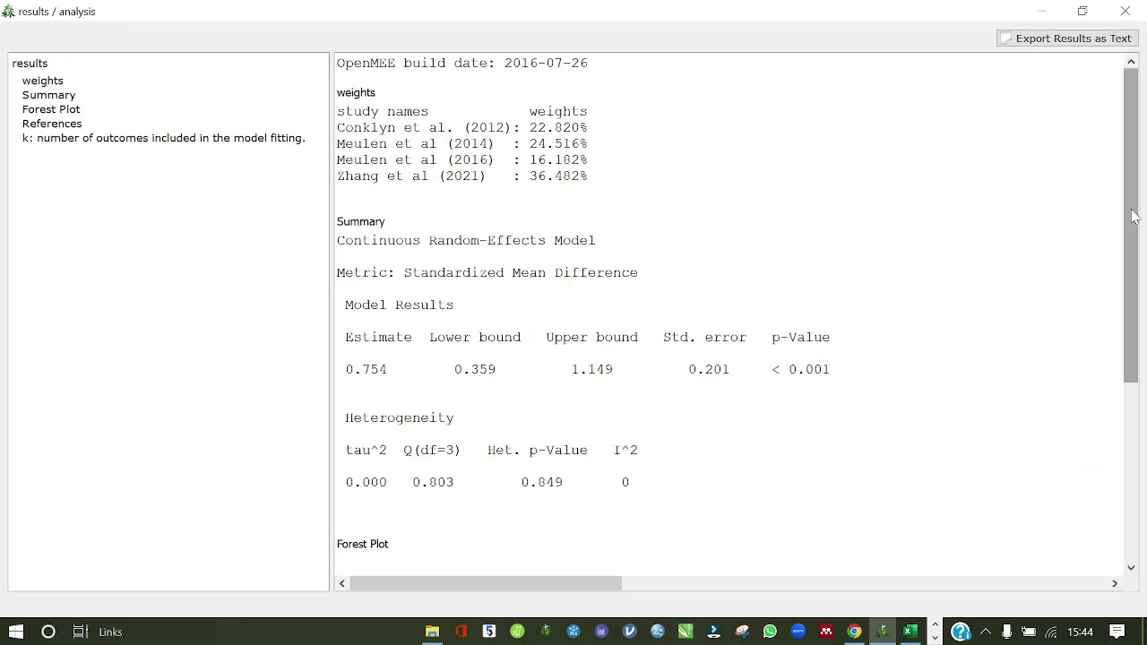
drag(1137, 215, 1140, 253)
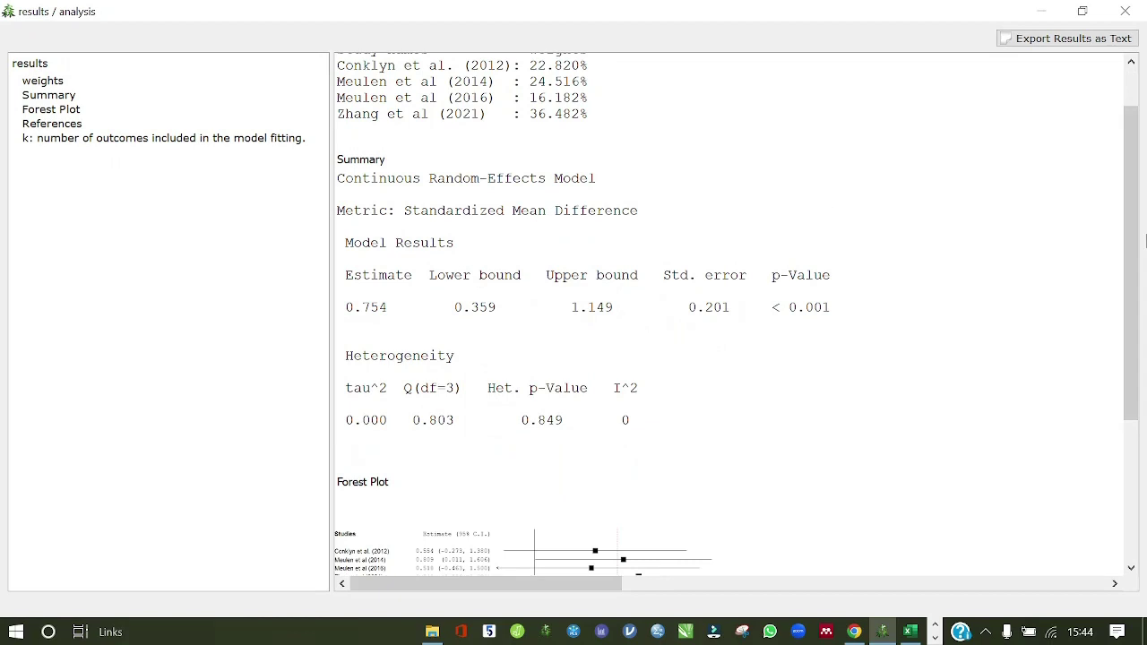
drag(1133, 257, 1127, 224)
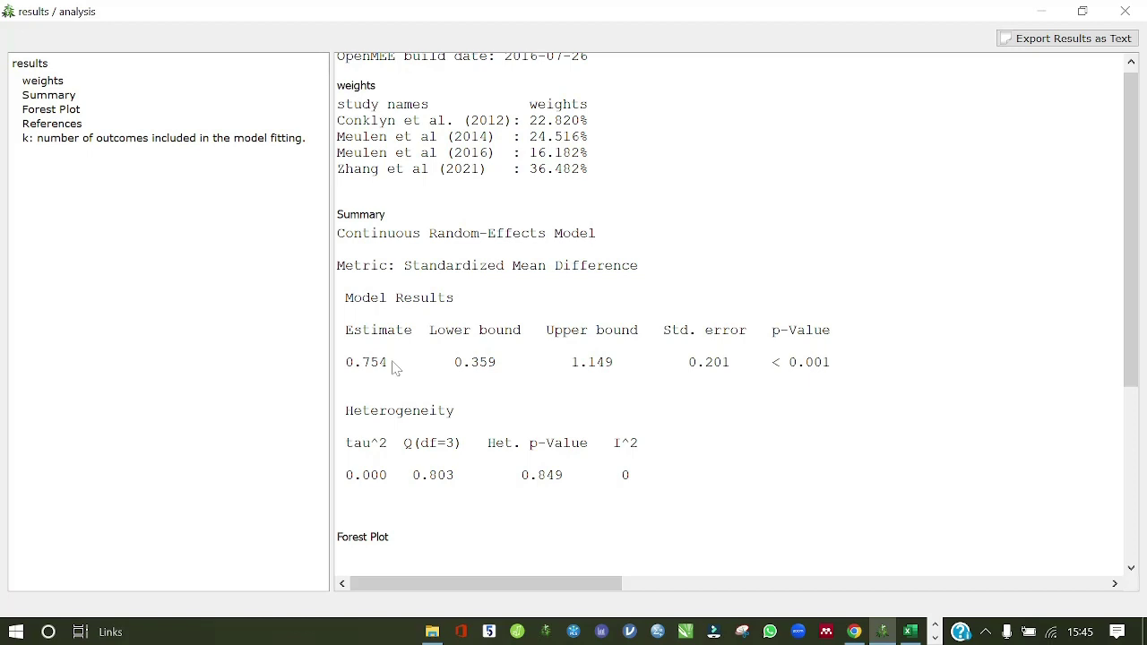
mouse_move(1131, 251)
mouse_down()
mouse_move(1130, 425)
mouse_move(1131, 247)
mouse_up()
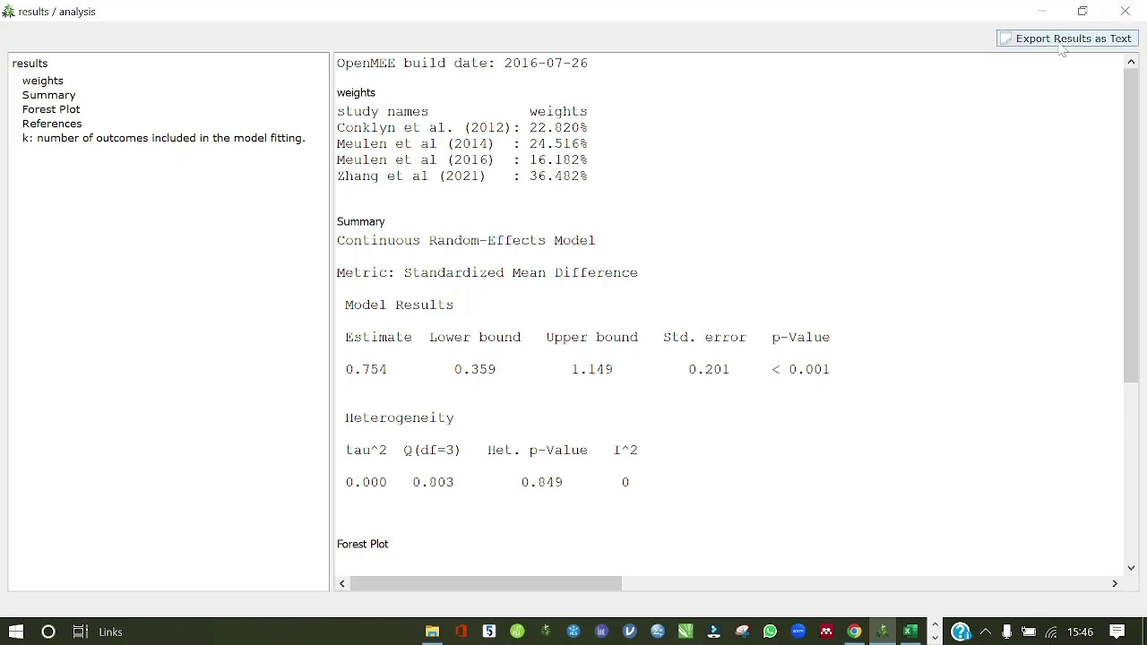
click(1123, 13)
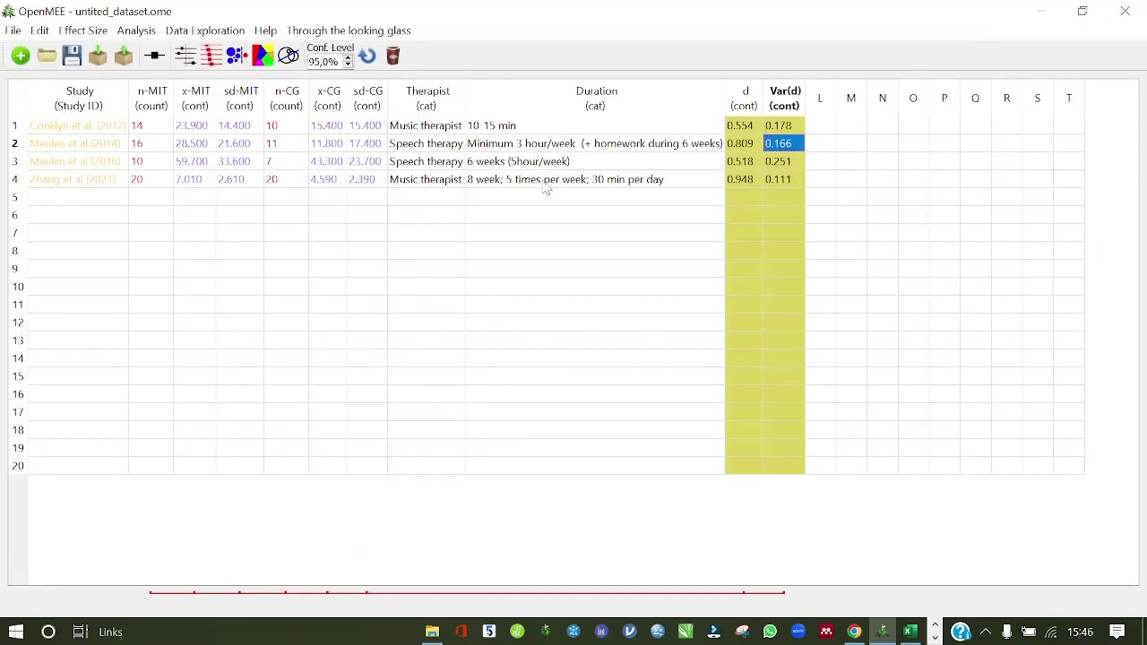
- Set up a subgroup meta-analysis with Hedges' d on all studies, using Therapist as the subgroup variable
click(139, 32)
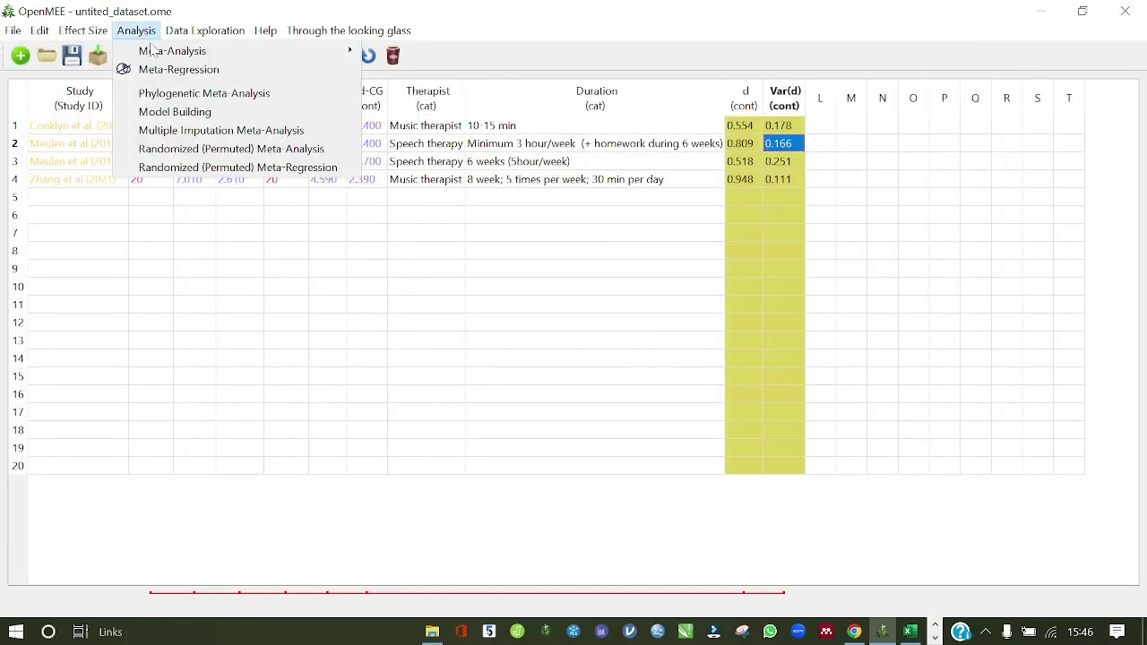
mouse_move(332, 32)
mouse_move(136, 32)
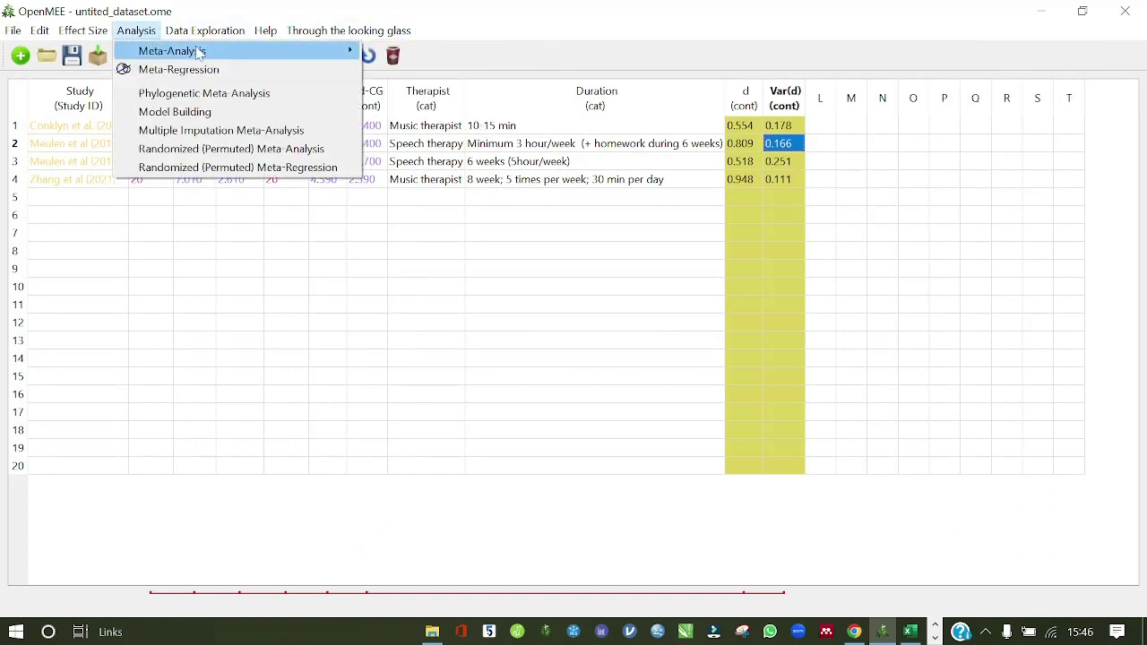
mouse_move(349, 50)
click(421, 108)
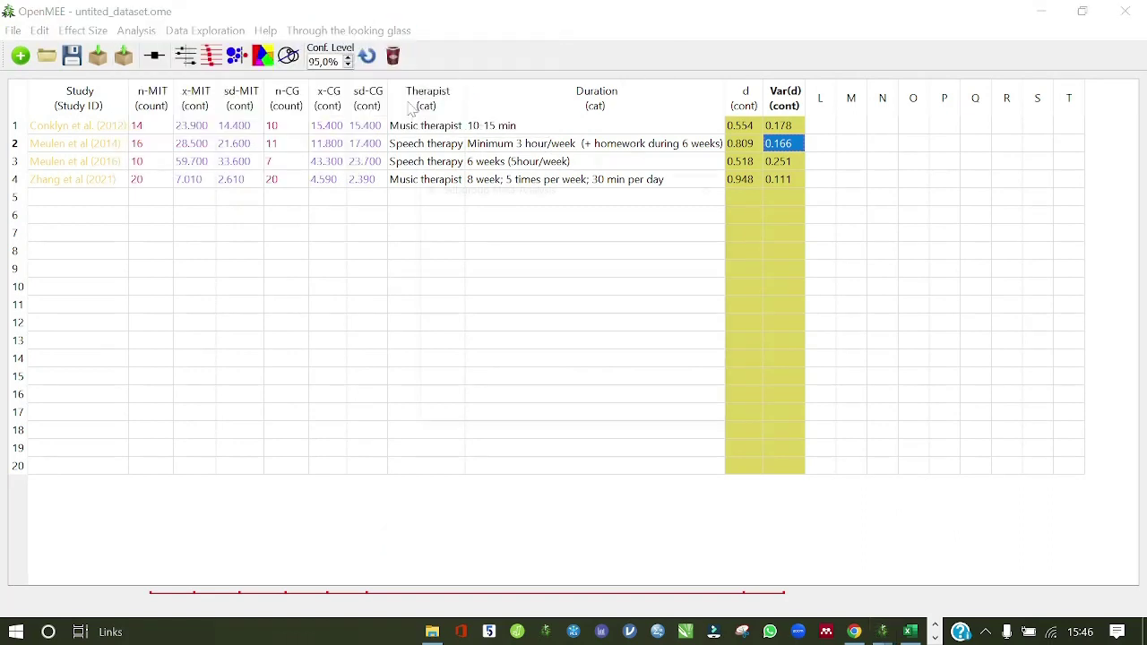
click(545, 406)
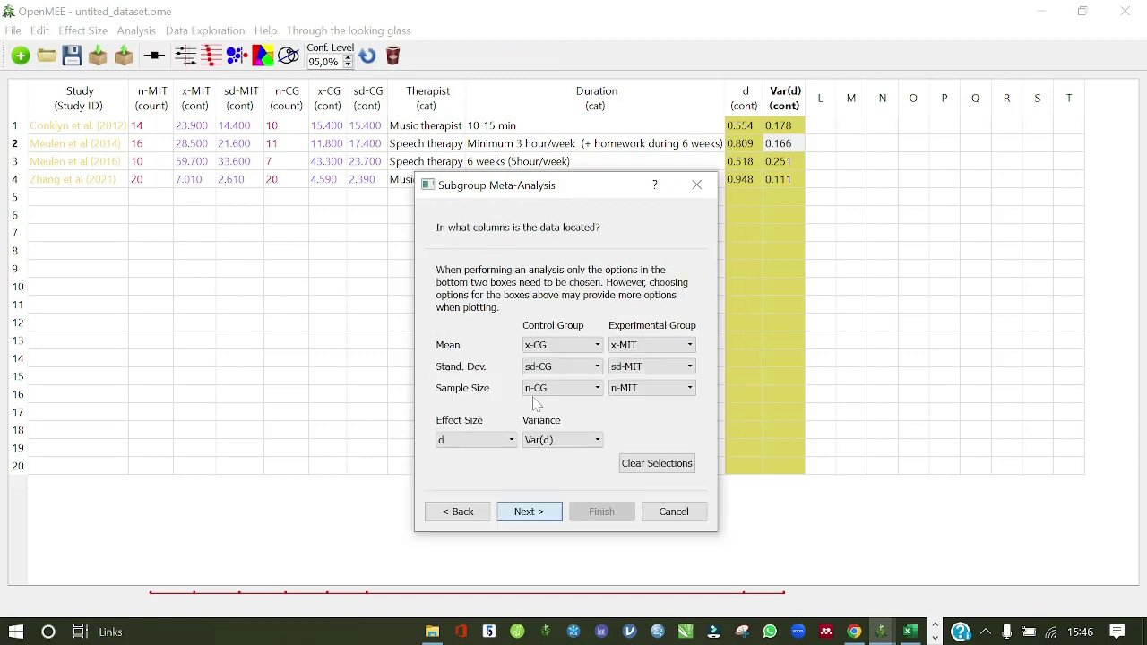
click(527, 511)
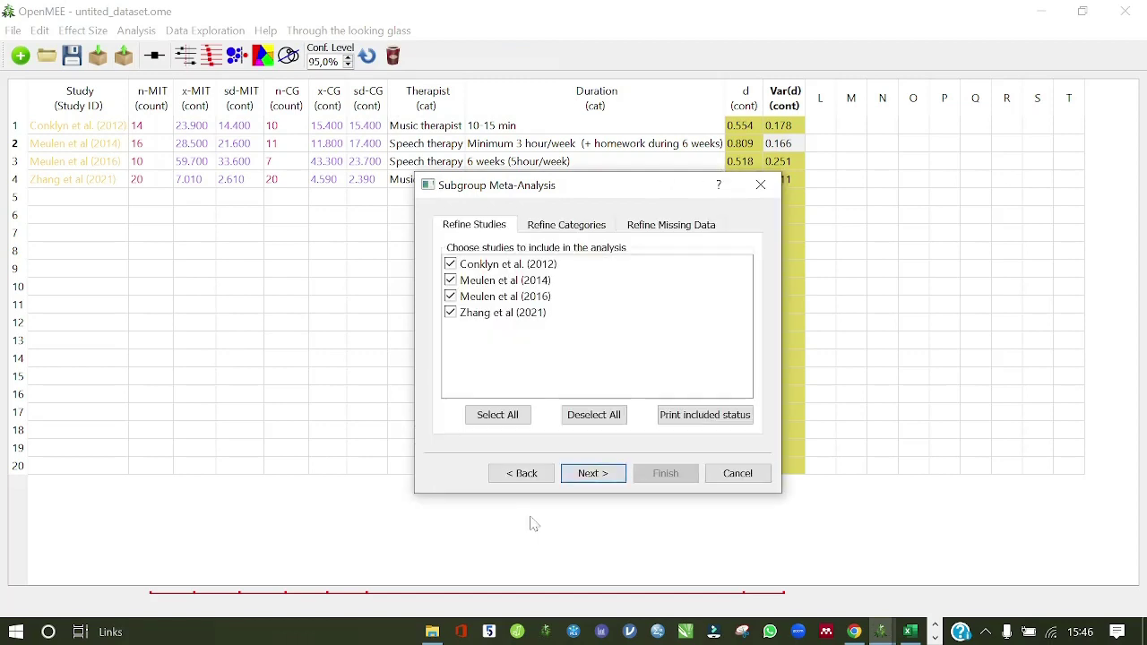
click(593, 474)
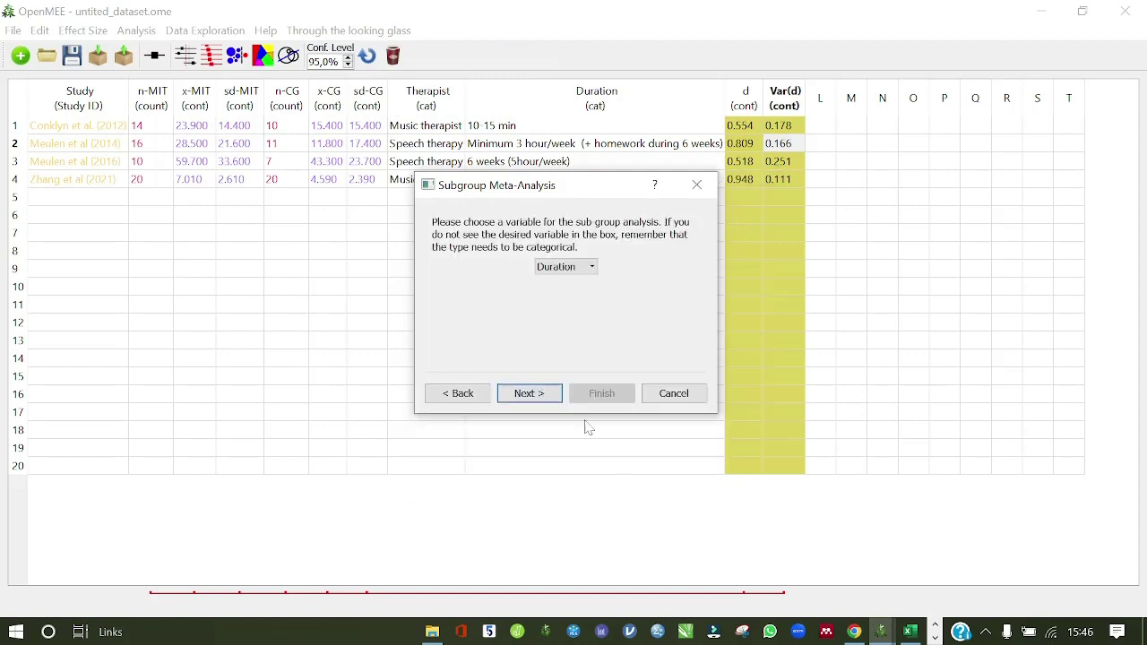
click(554, 268)
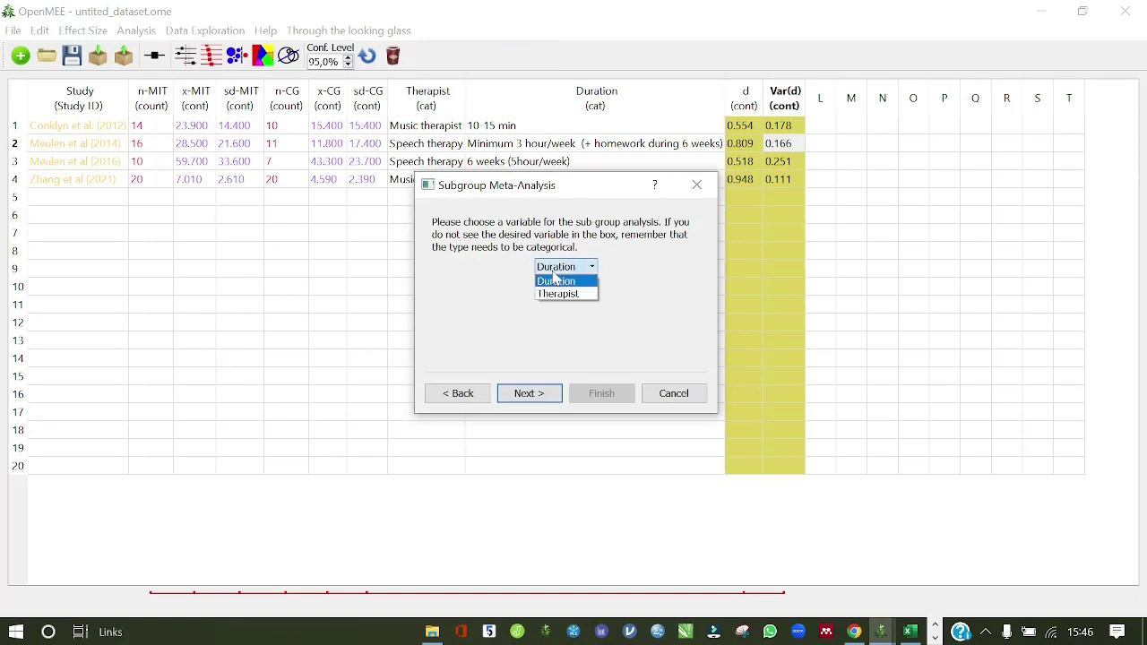
click(559, 296)
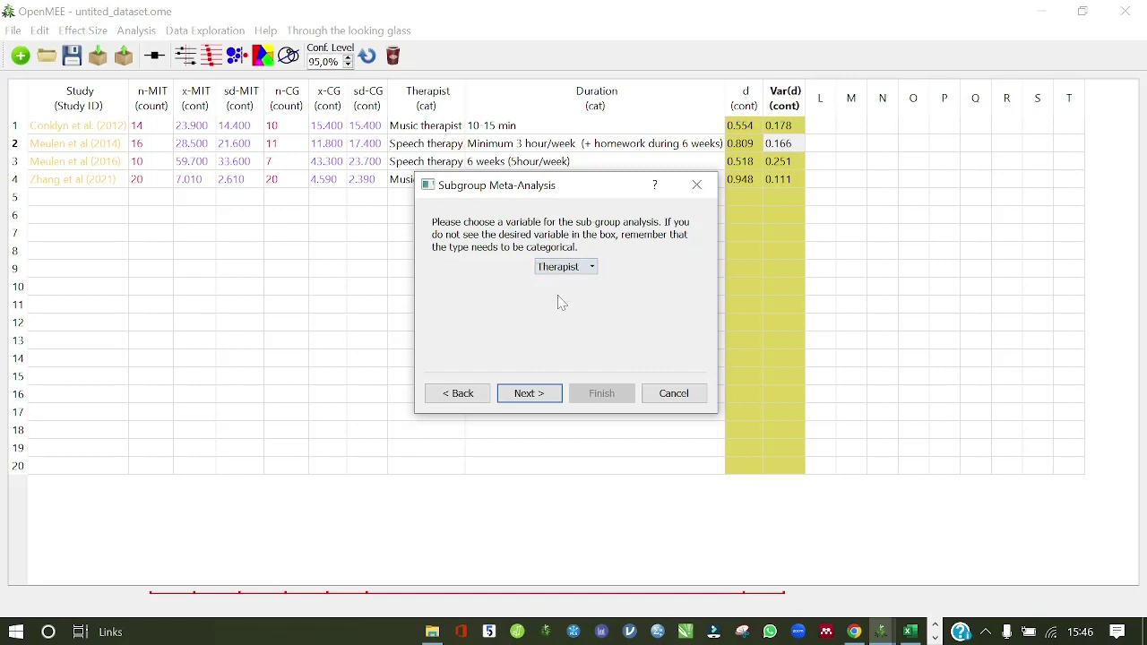
- Run the Therapist subgroup analysis with the Continuous Random-Effects method, DerSimonian-Laird, 95.0 confidence level and 3 digits of precision
click(541, 395)
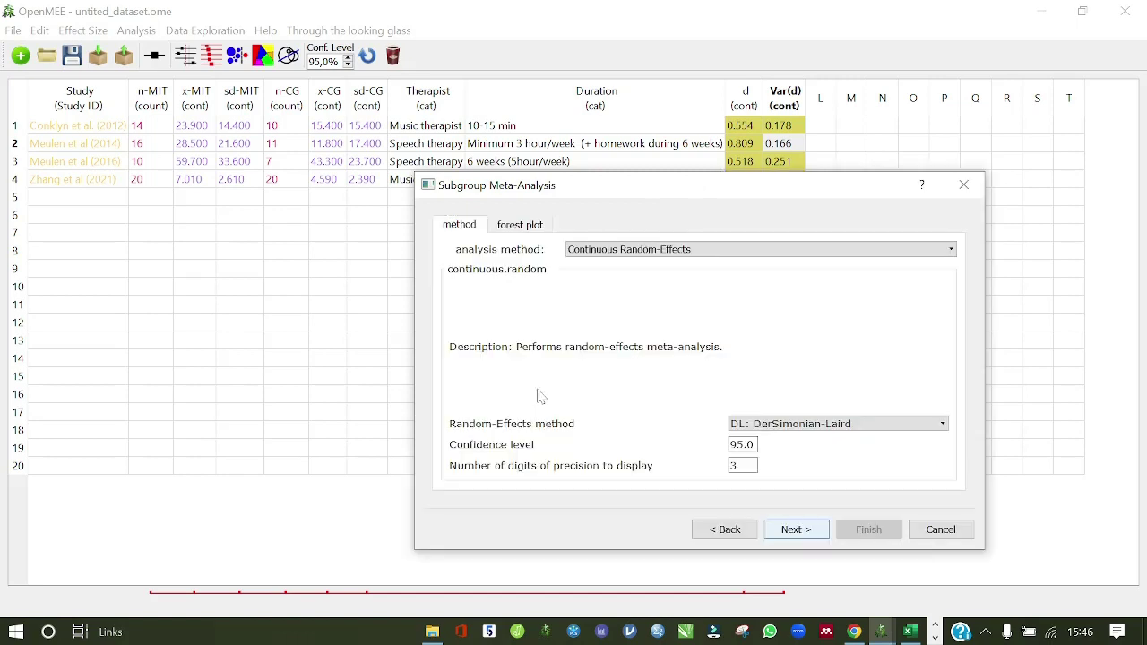
click(792, 528)
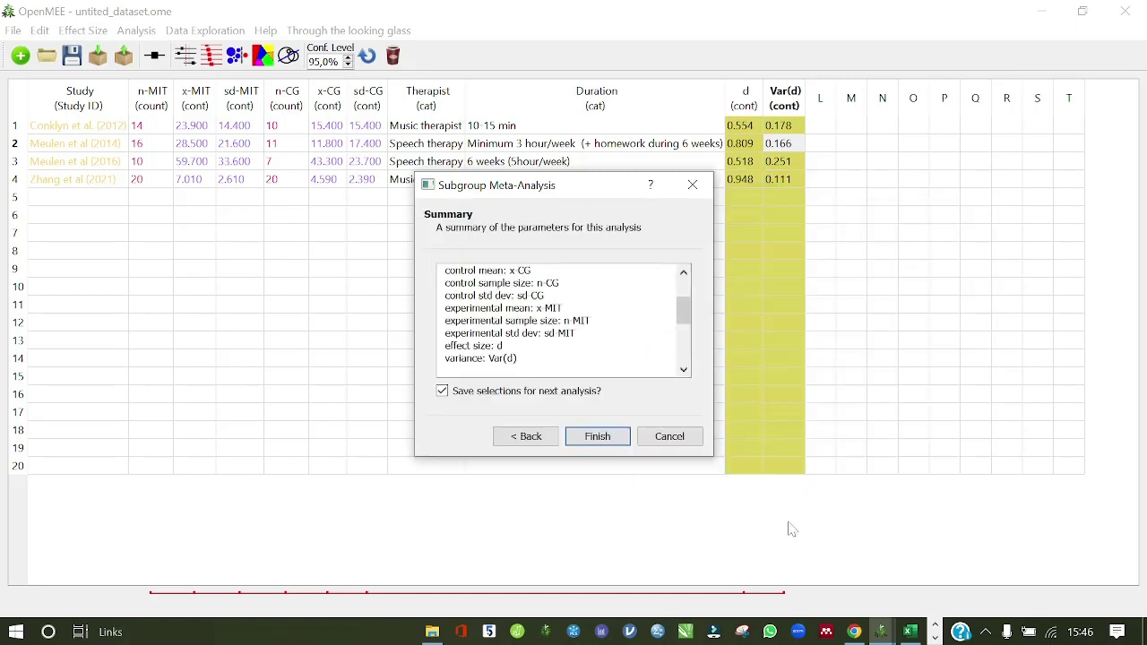
click(574, 435)
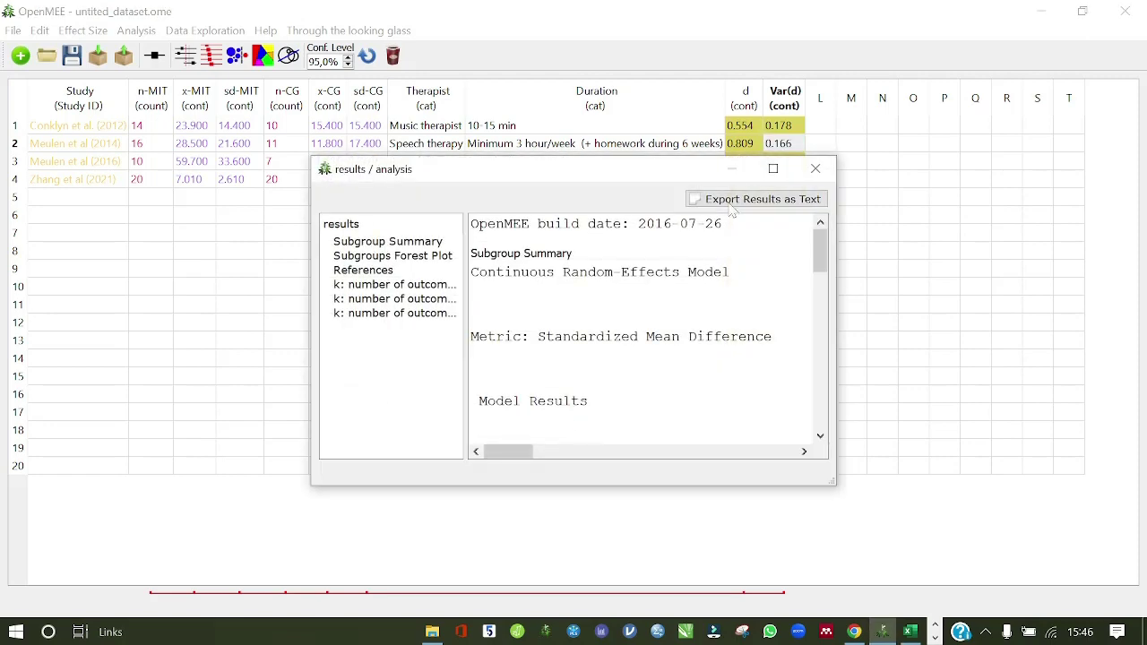
- Examine the model results for the therapist subgroups and overall in the enlarged results, and close them
click(773, 170)
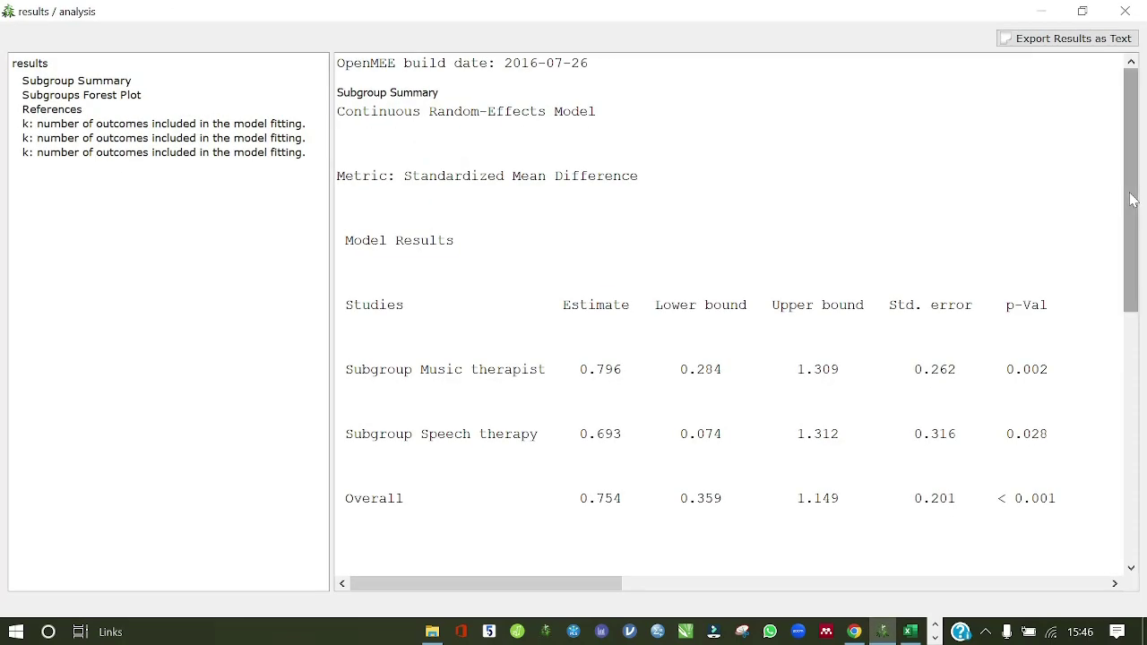
drag(1136, 202, 1144, 237)
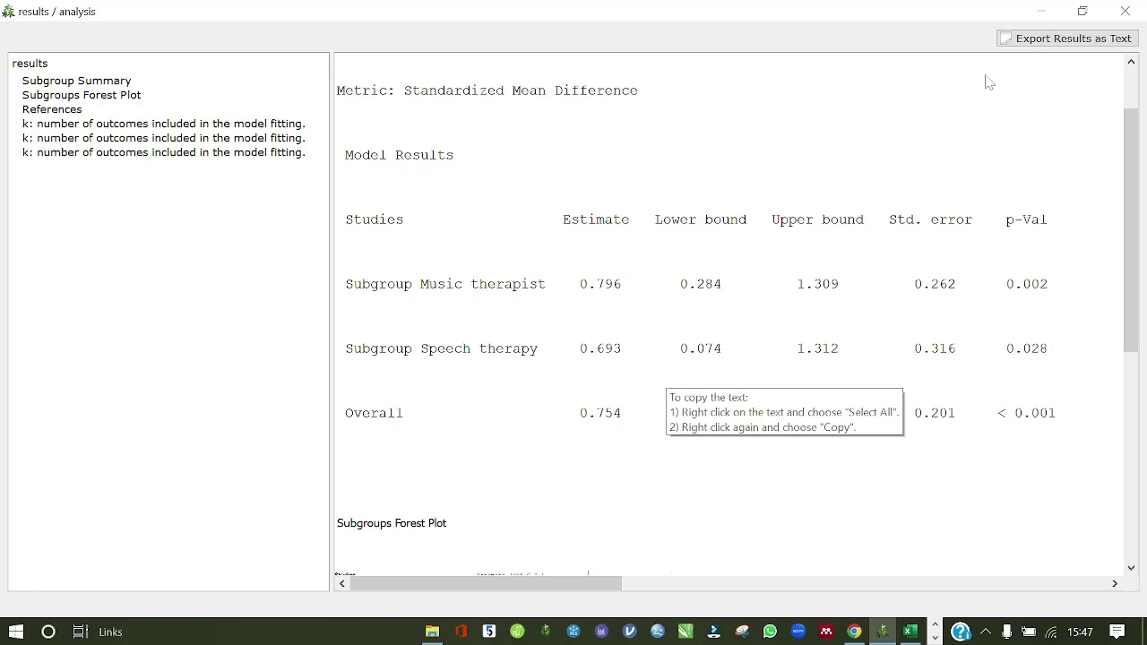
click(1124, 11)
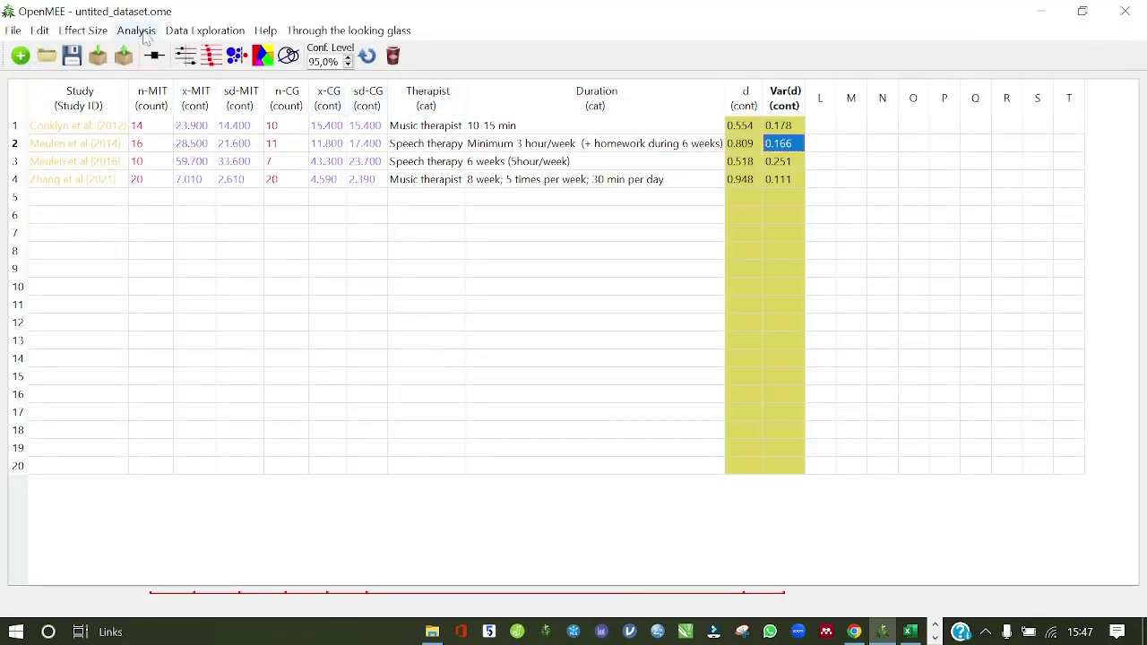
- Set up another subgroup meta-analysis using the d and Var(d) columns, all four studies, and Duration as the subgroup variable
click(143, 33)
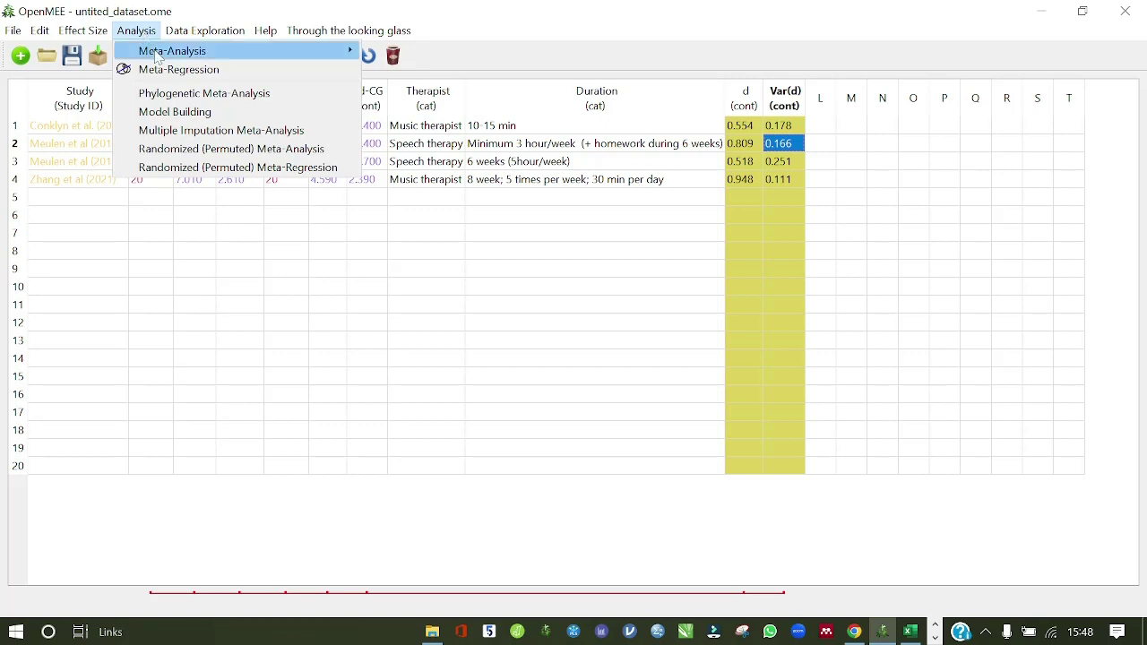
mouse_move(166, 51)
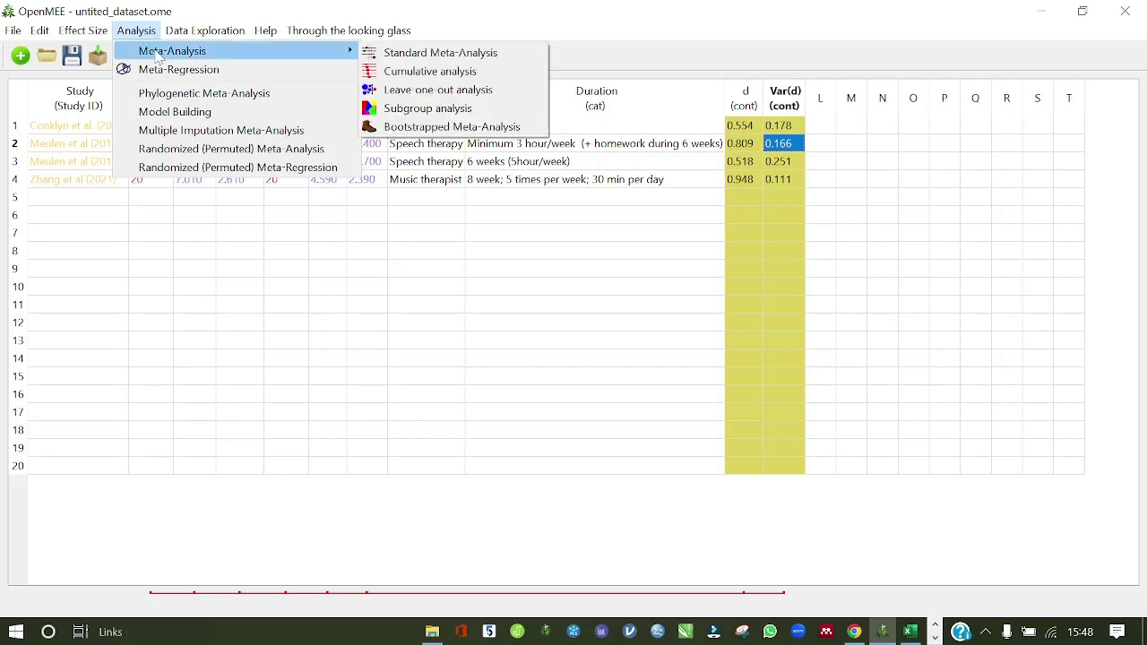
click(430, 109)
click(561, 414)
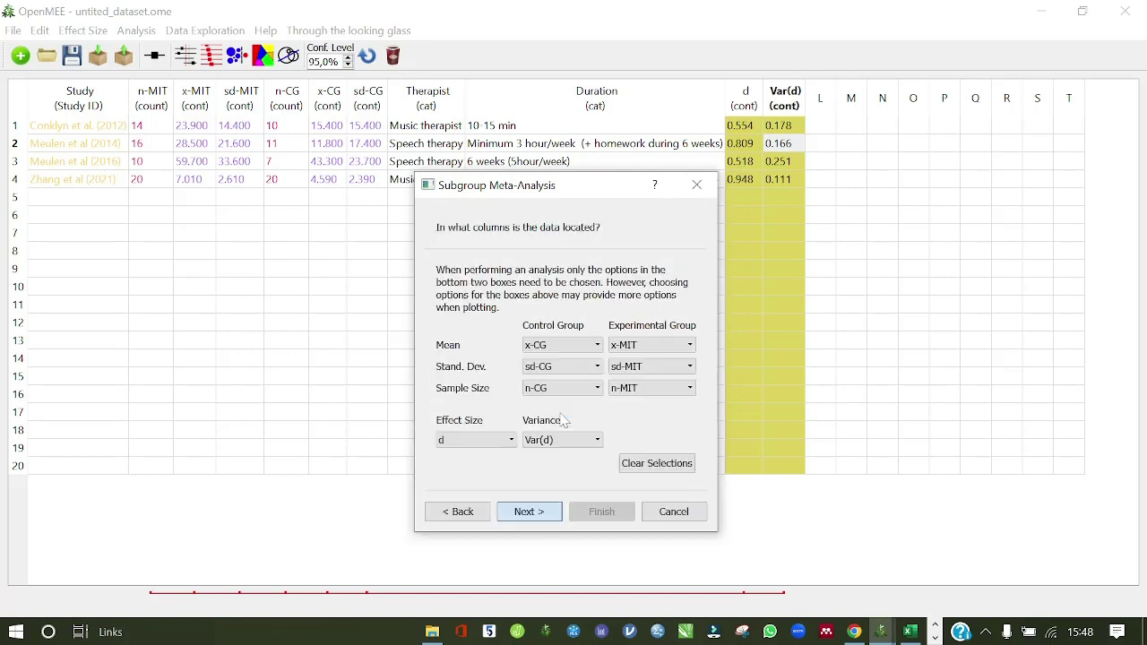
click(543, 511)
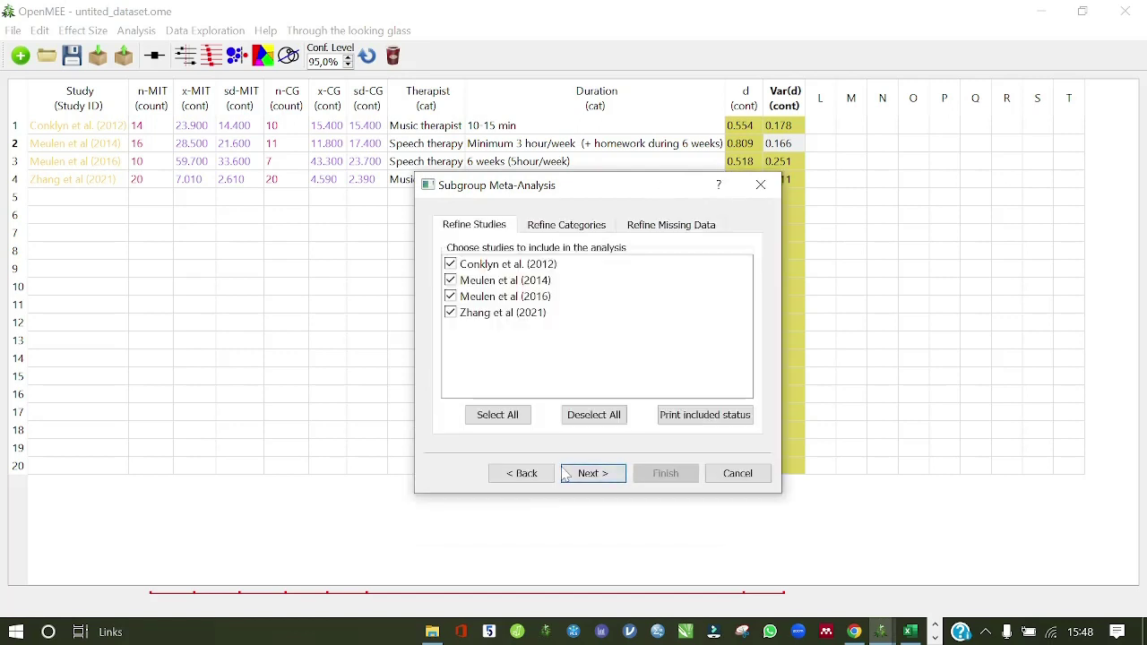
click(565, 473)
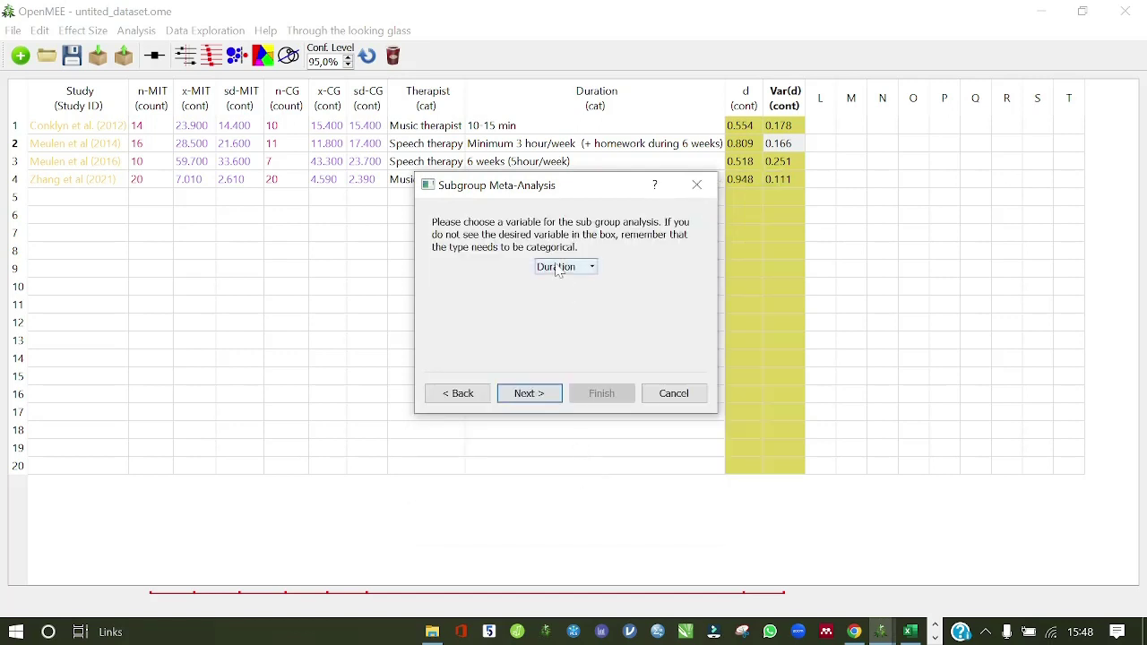
- Run the Duration subgroup analysis with the Continuous Random-Effects method and DerSimonian-Laird, keeping the default confidence level and precision
click(533, 394)
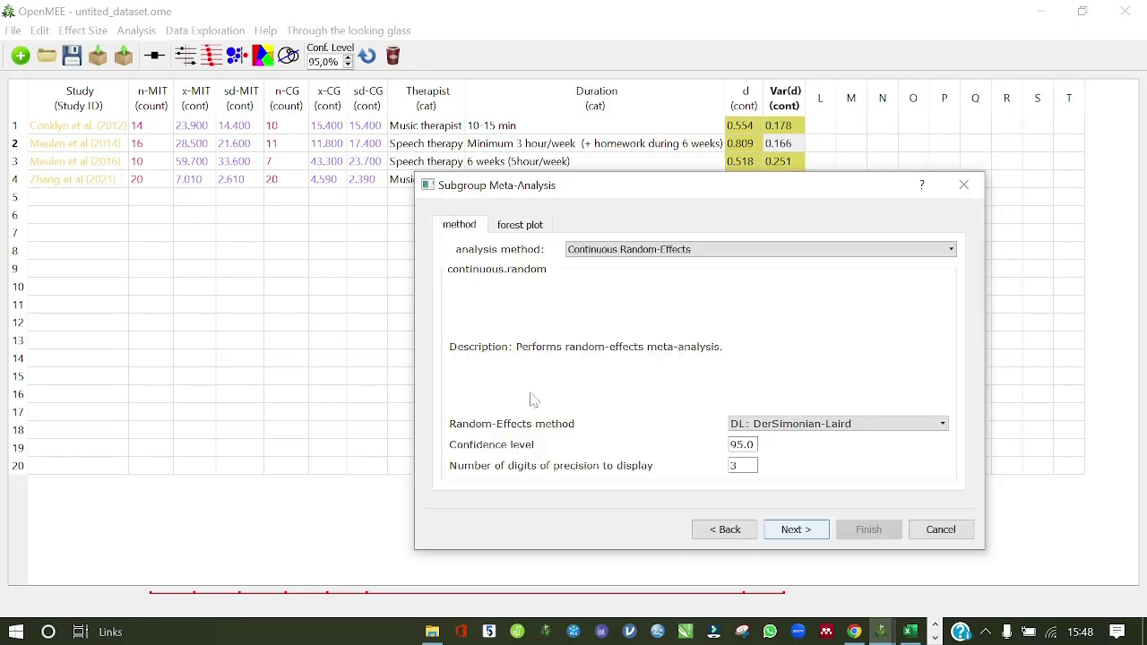
click(789, 533)
click(598, 439)
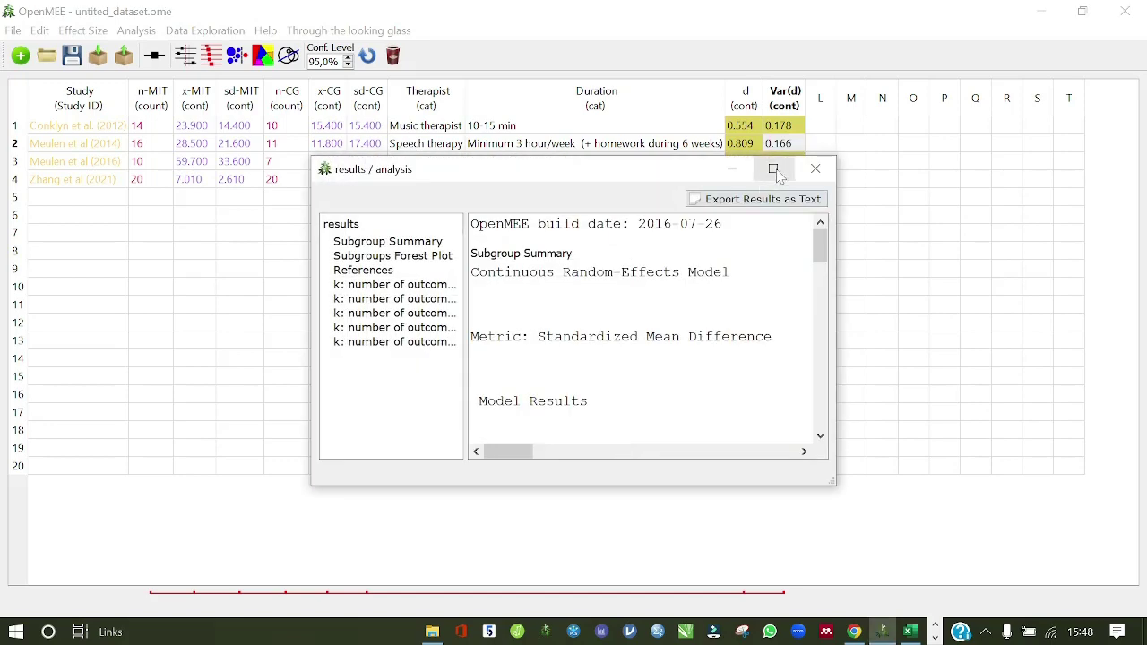
- Examine the estimates and confidence bounds for each duration subgroup and overall in the enlarged results, and close them
click(773, 169)
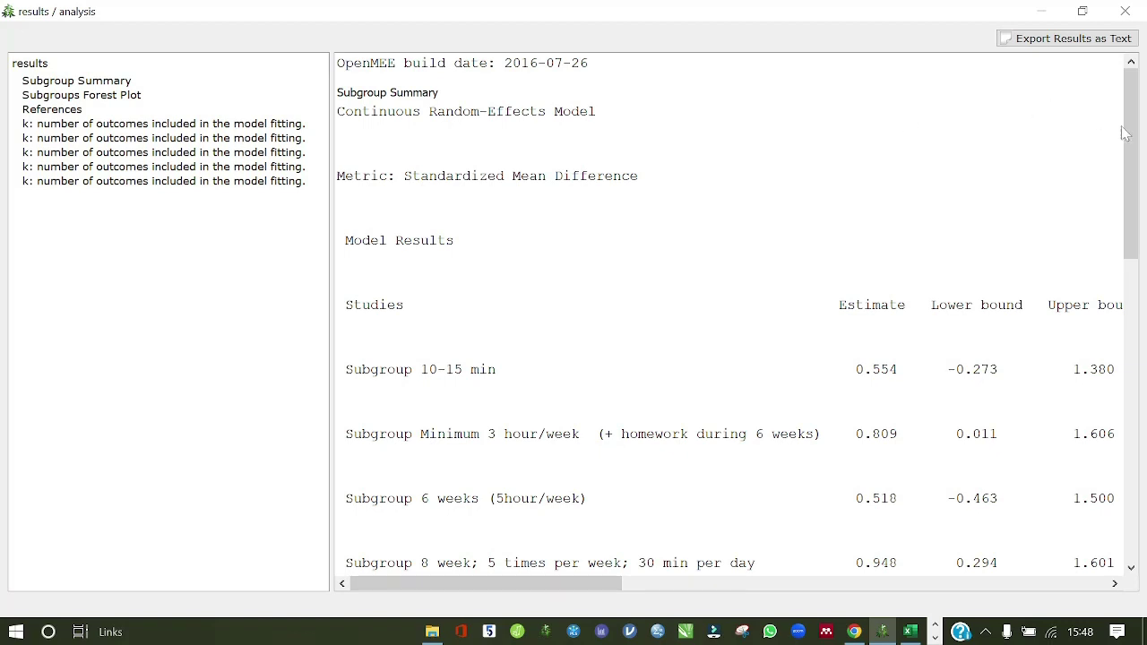
drag(1131, 141, 1135, 185)
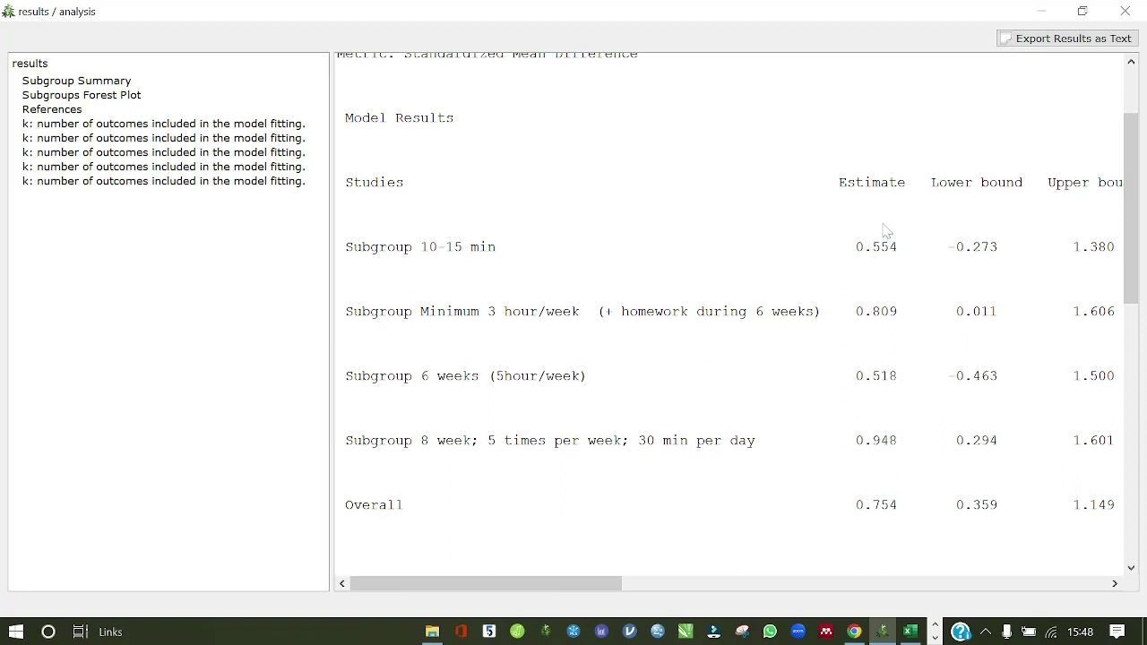
mouse_move(866, 248)
click(1125, 11)
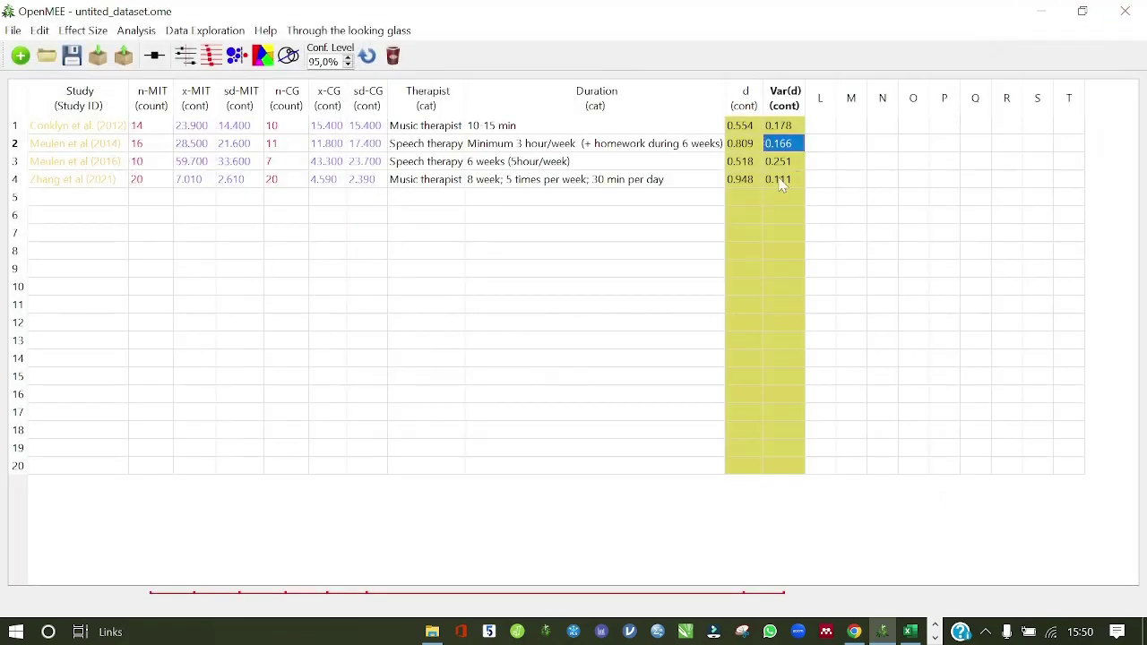